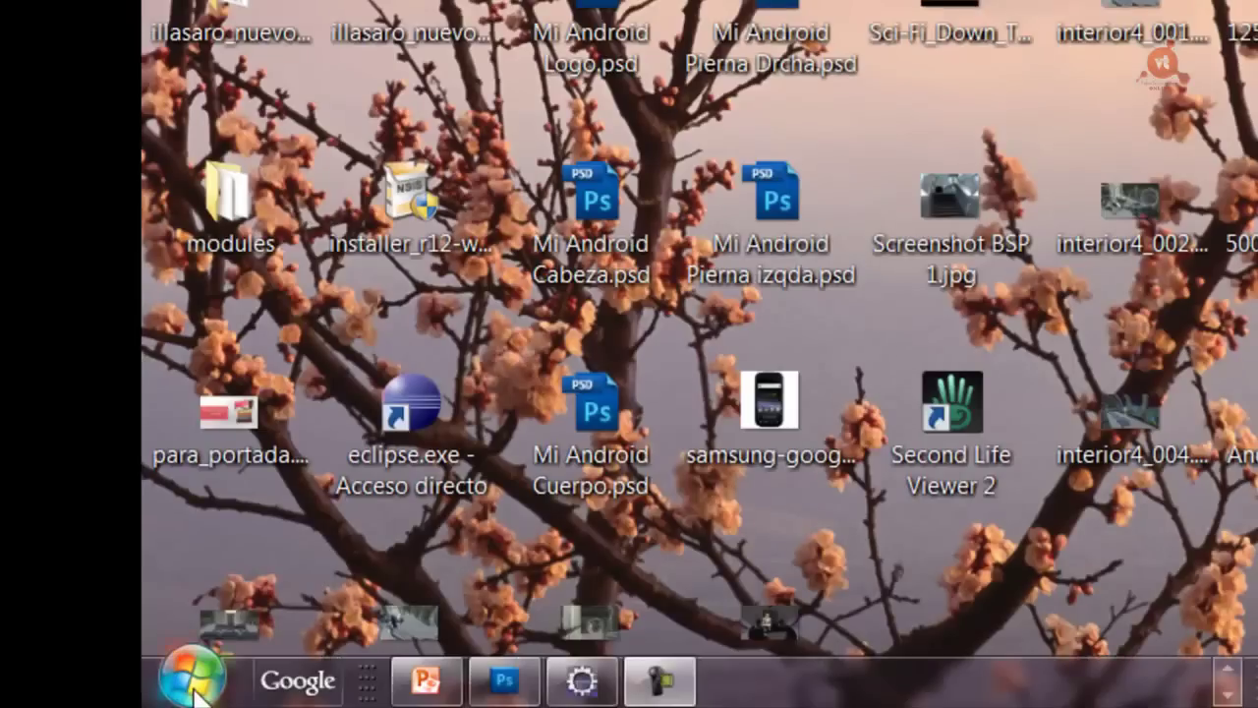
Open the environment variables from the computer's advanced system settings
click(194, 683)
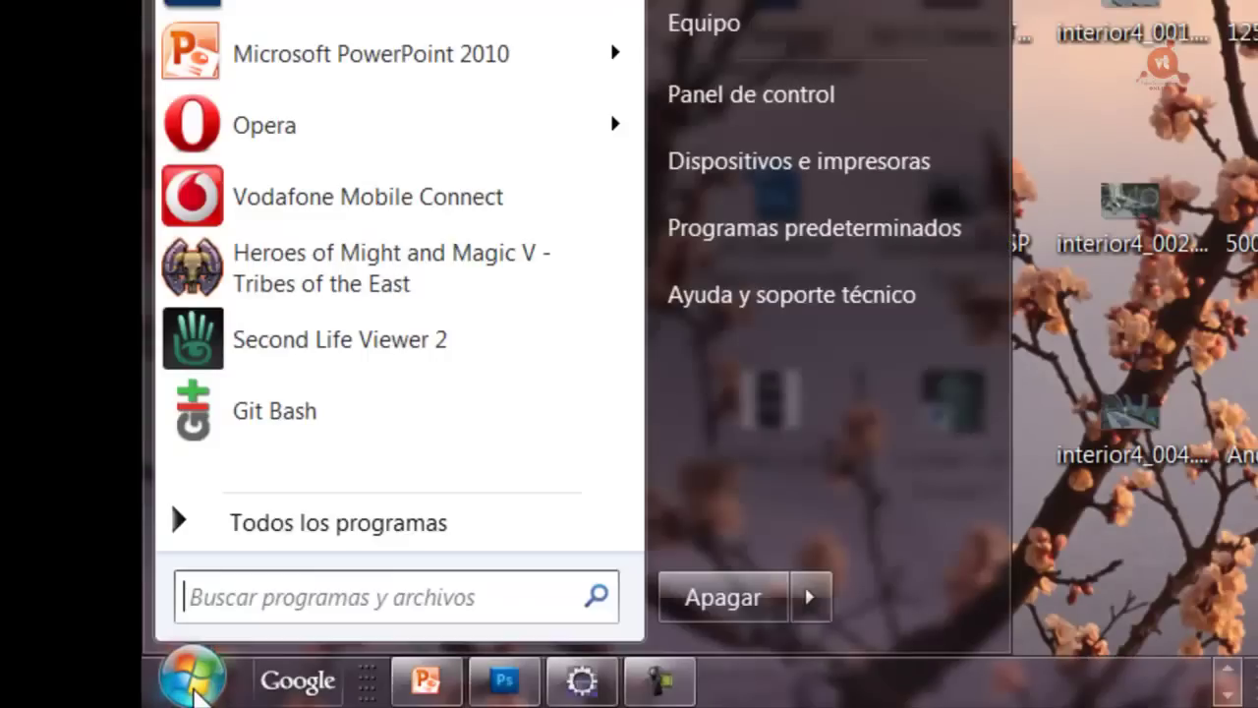
right_click(782, 48)
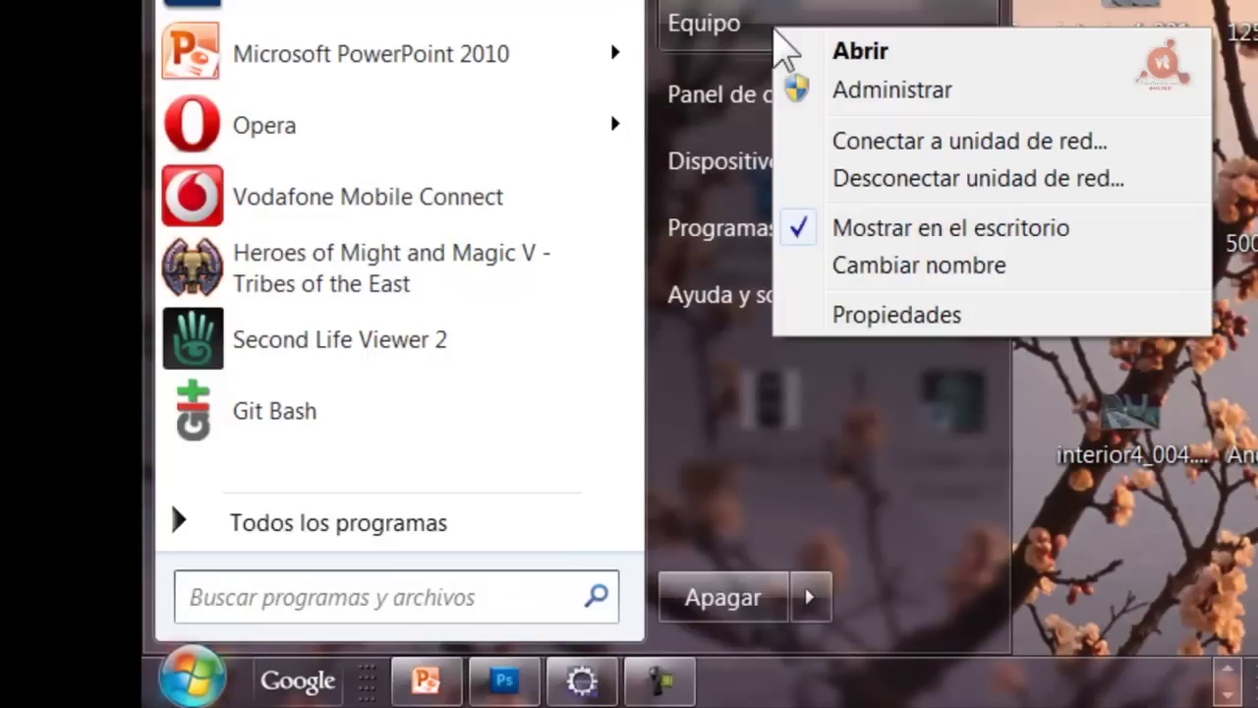
click(896, 316)
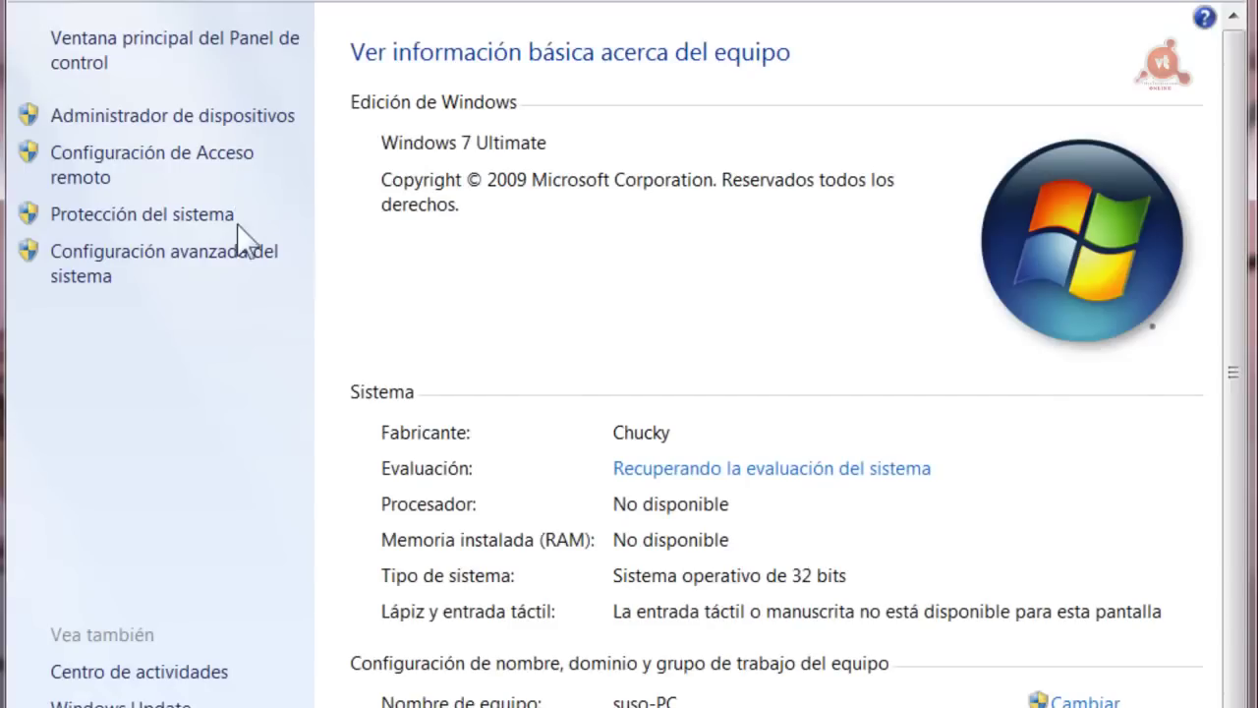
click(154, 270)
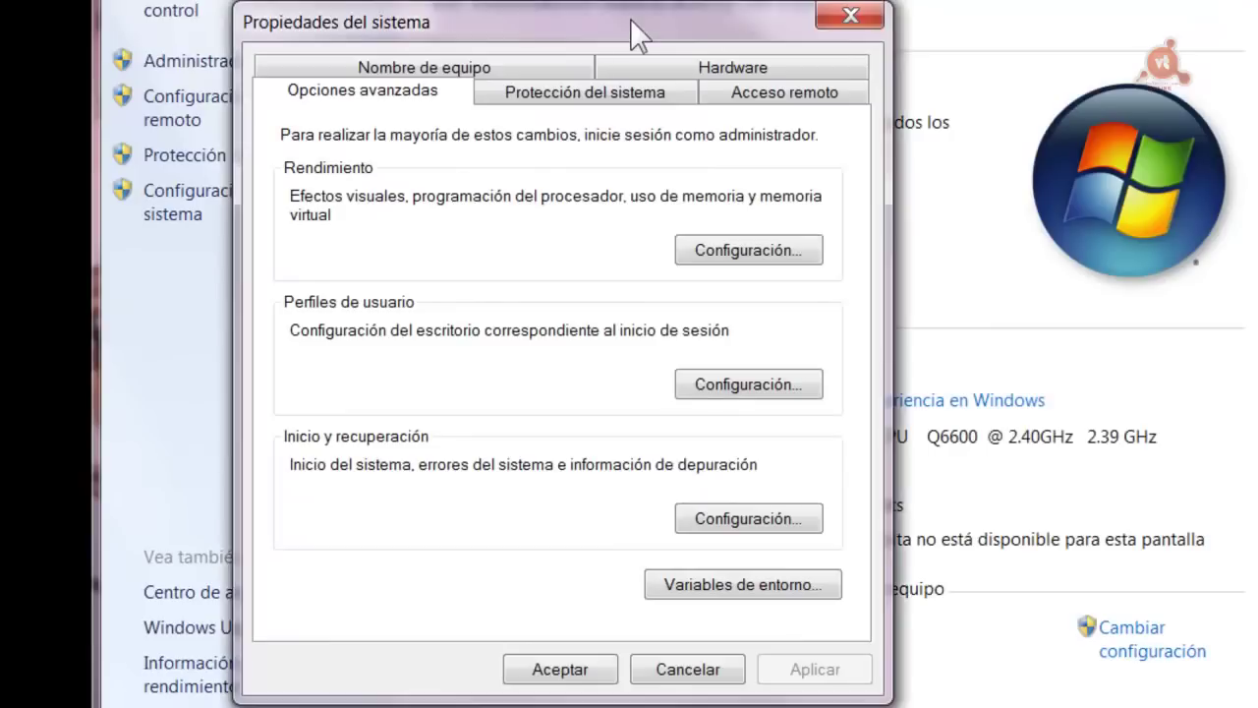
drag(630, 18, 630, 0)
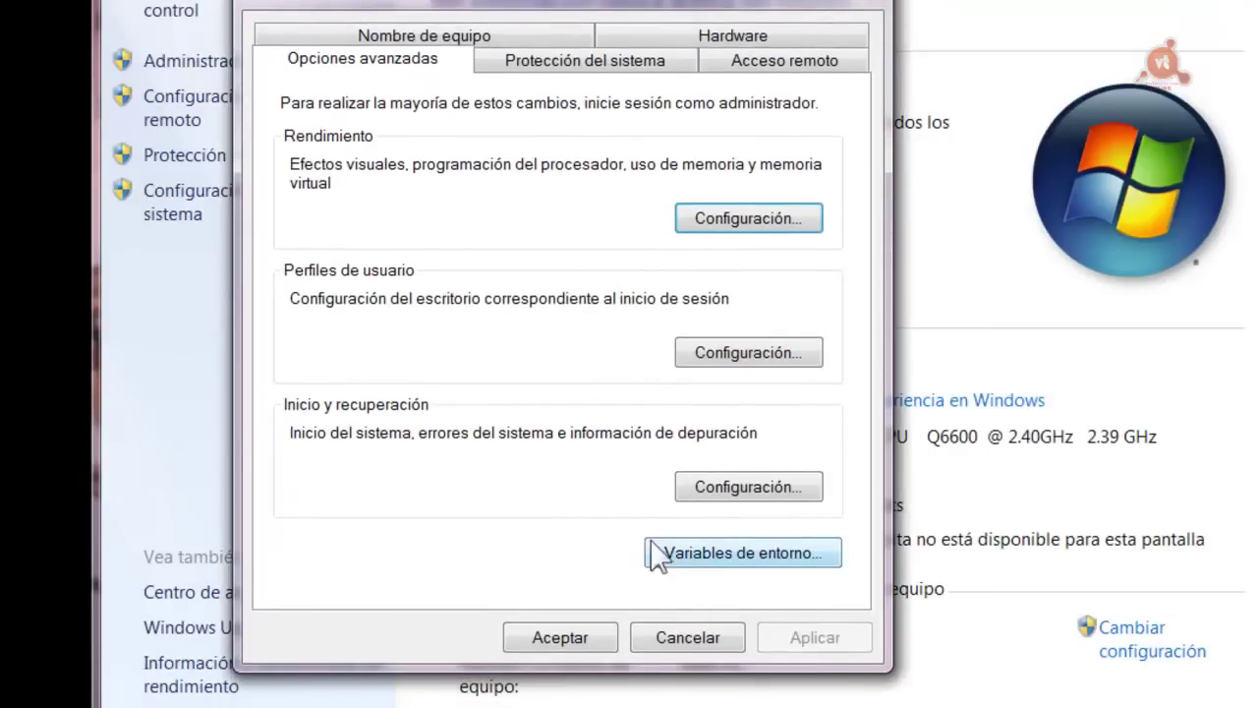
click(741, 556)
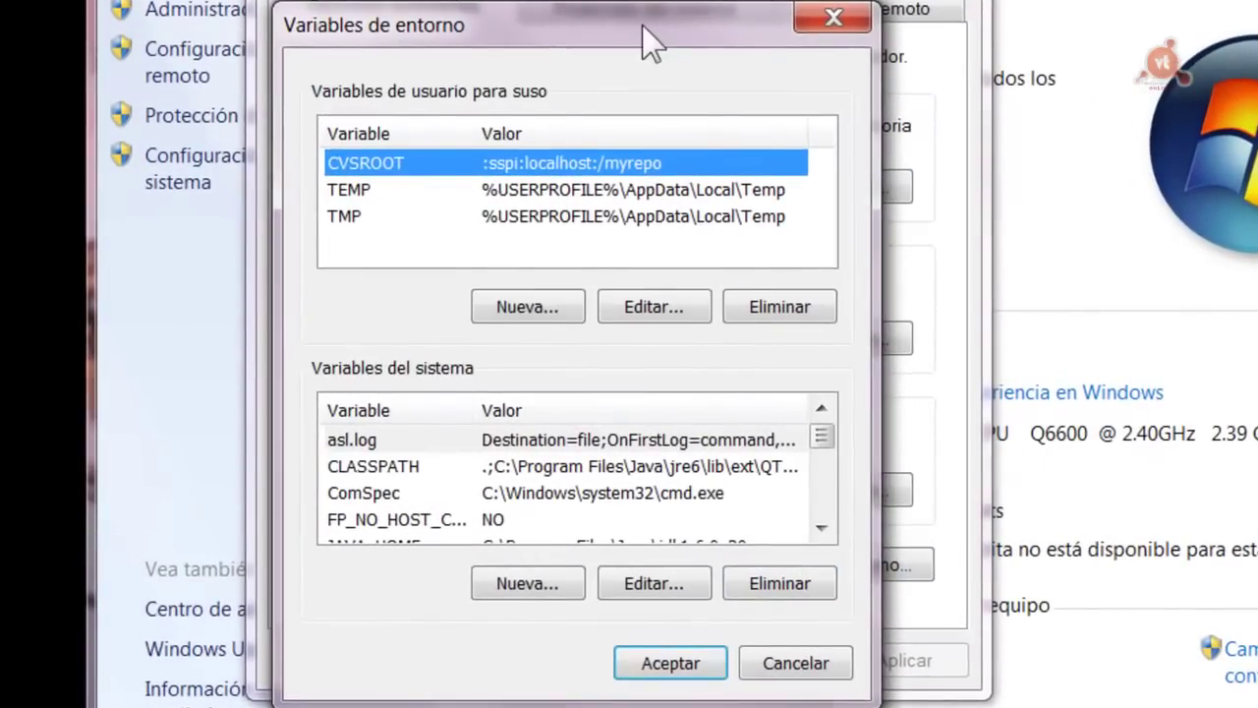
drag(644, 27, 645, 0)
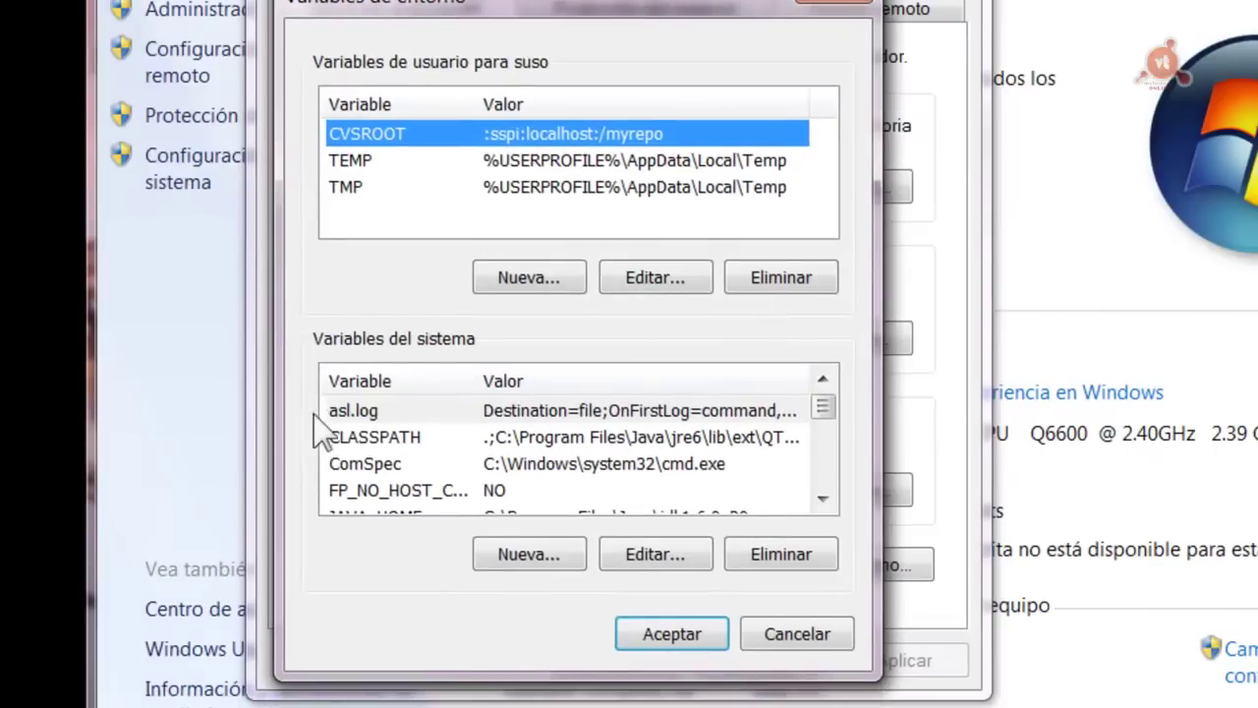
Examine the Android SDK Manager path at the end of the CLASSPATH system variable's value, then accept all the open system dialogs
click(398, 447)
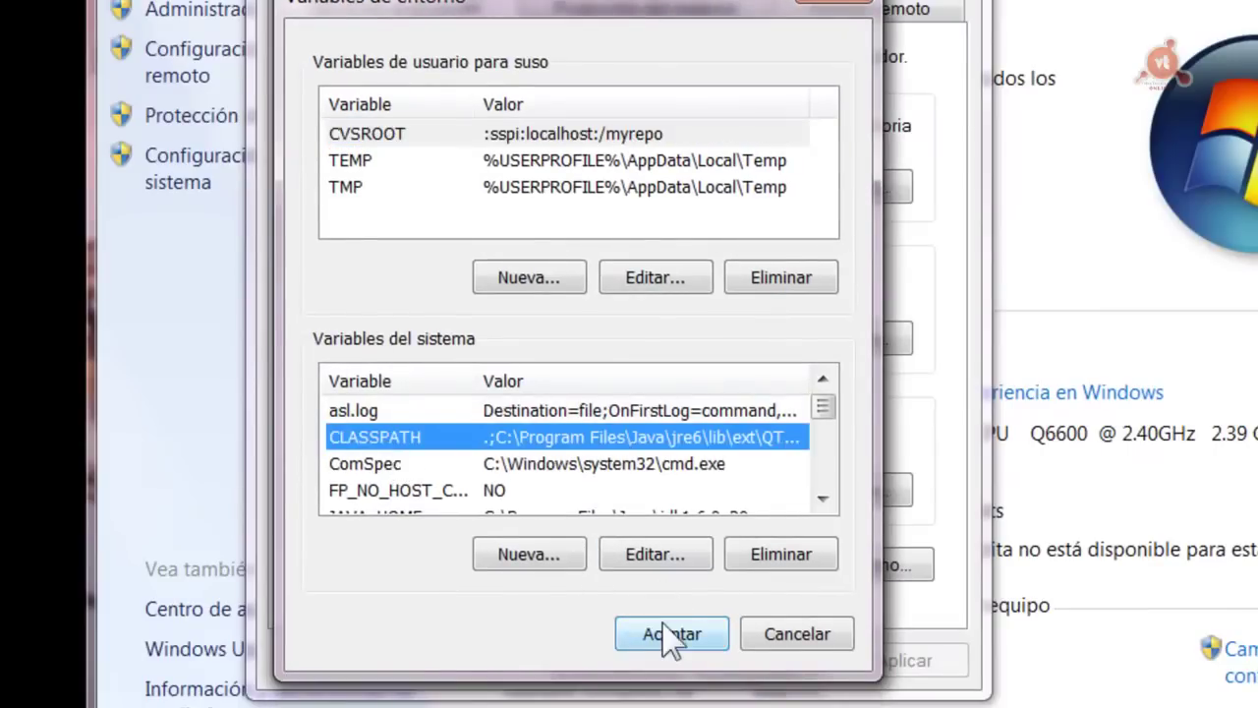
click(653, 558)
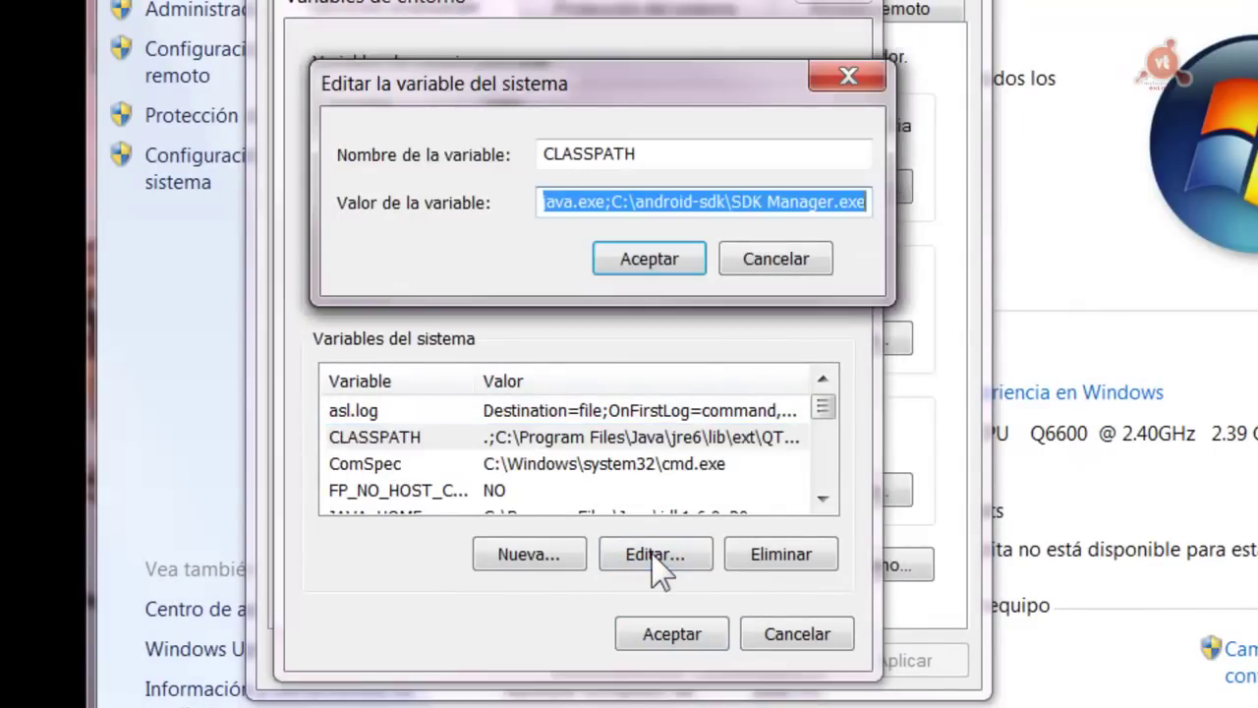
click(686, 204)
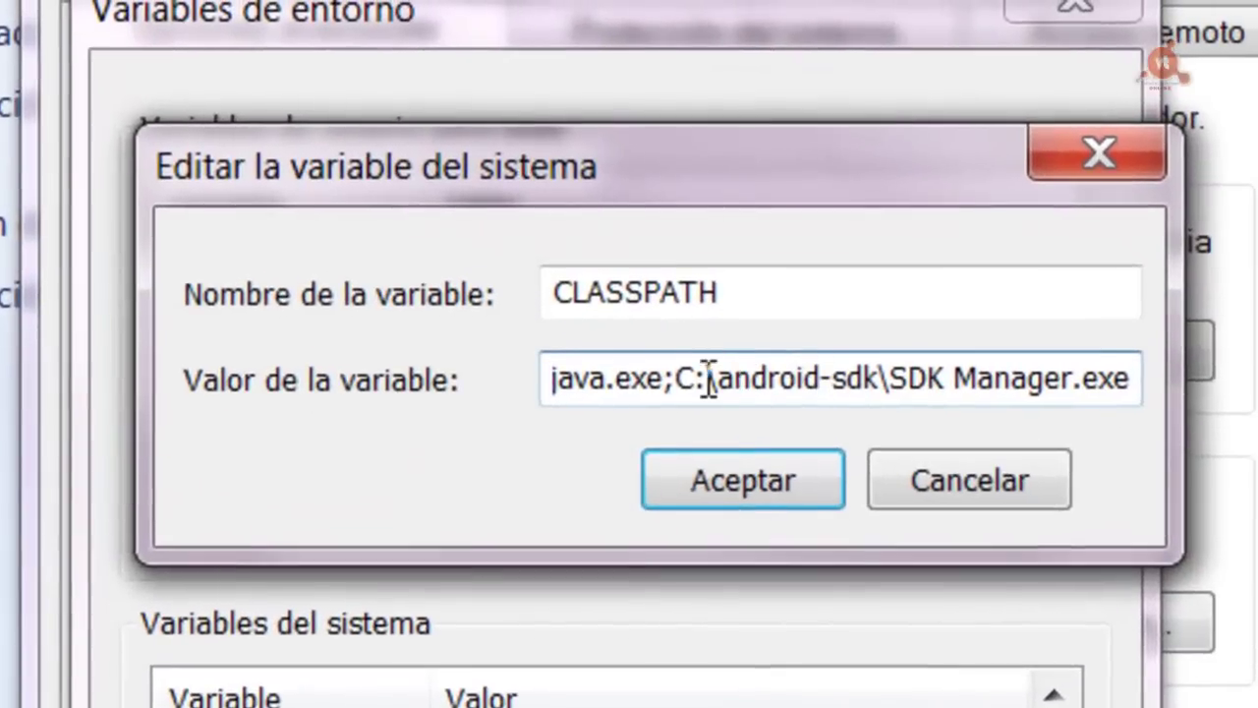
drag(674, 379, 1173, 387)
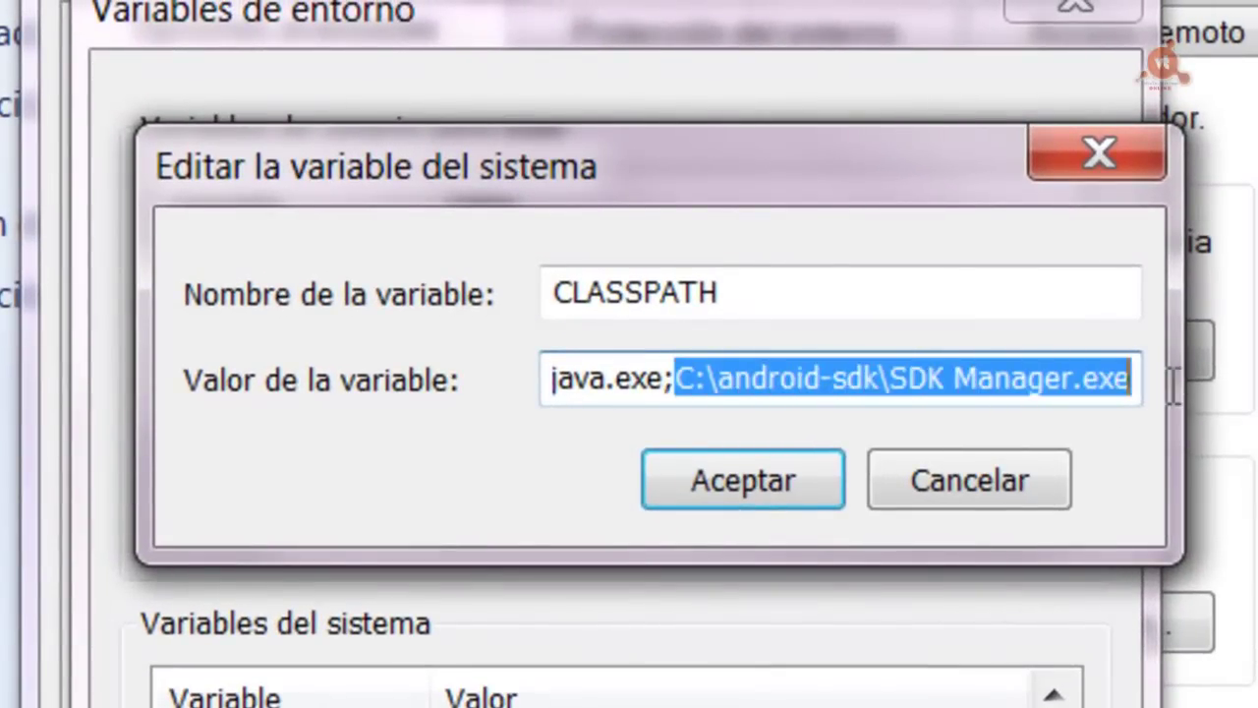
click(676, 374)
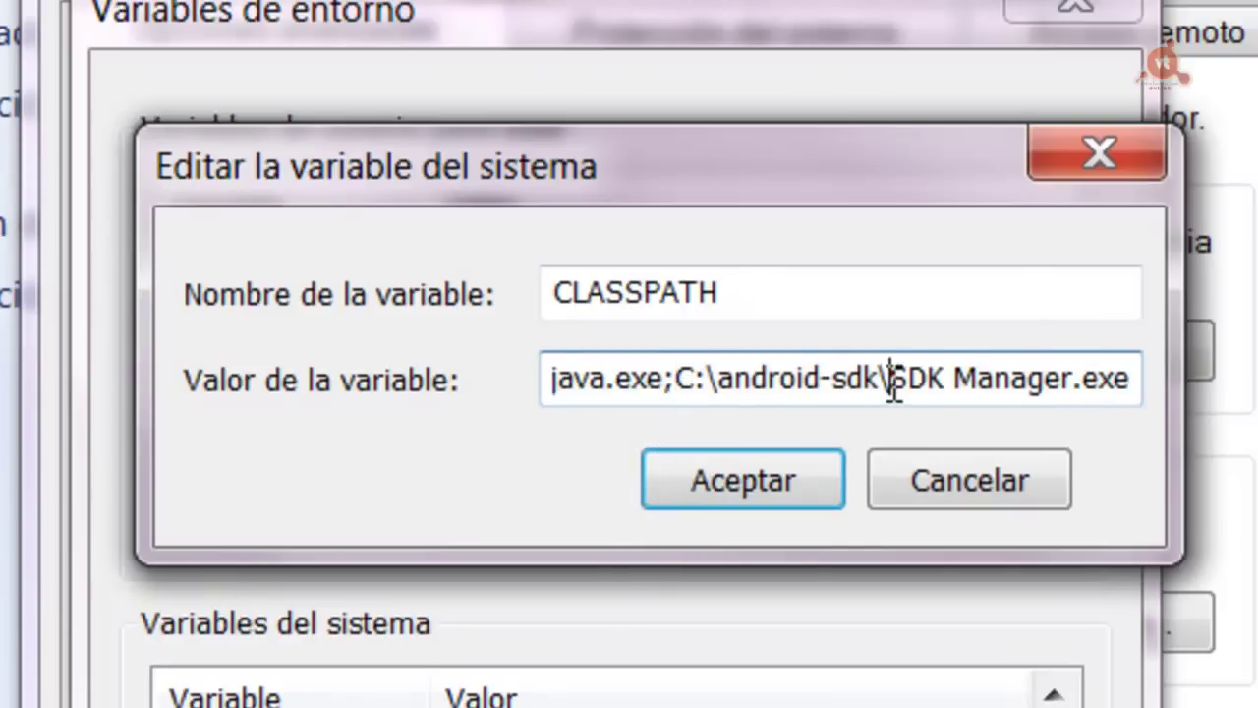
drag(890, 379, 1175, 381)
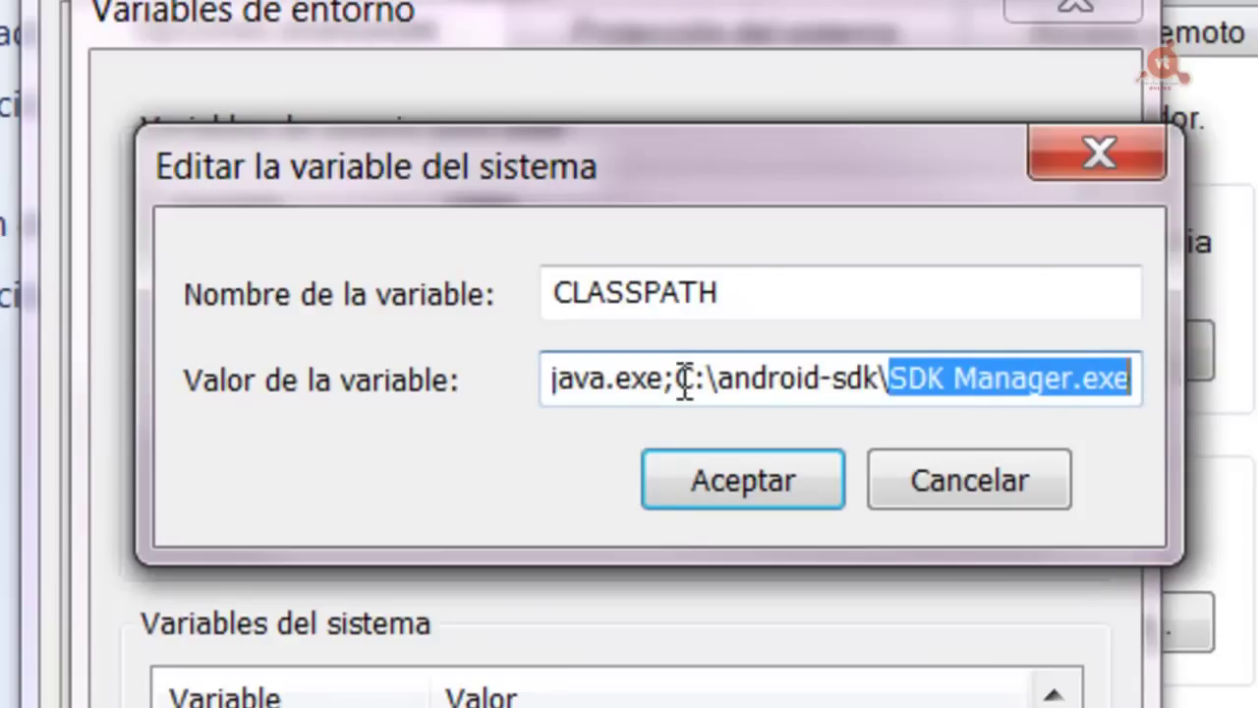
drag(678, 379, 1125, 381)
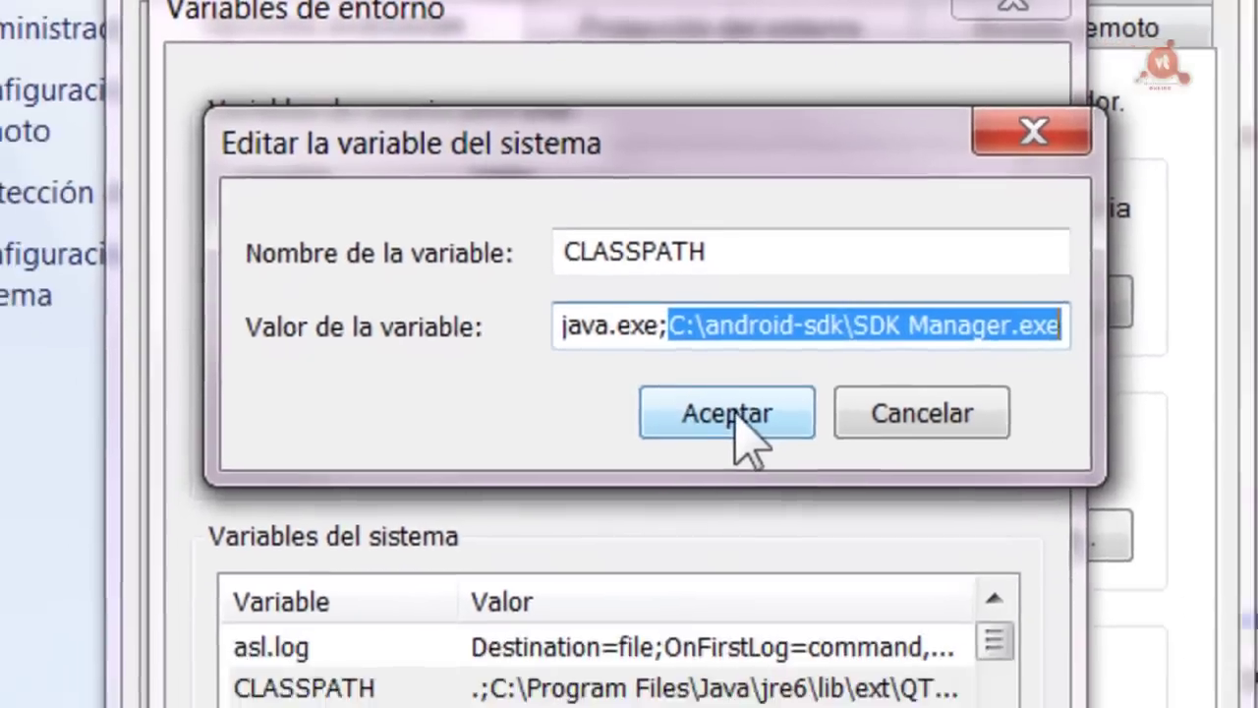
click(742, 479)
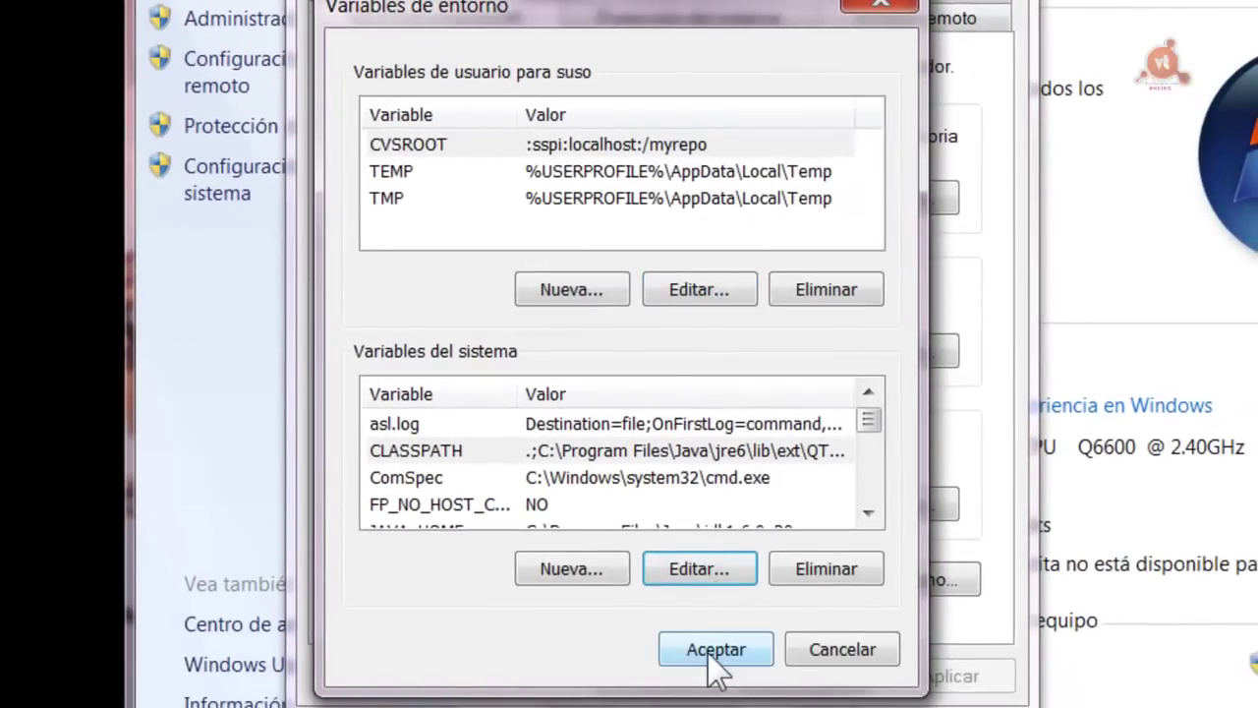
click(709, 653)
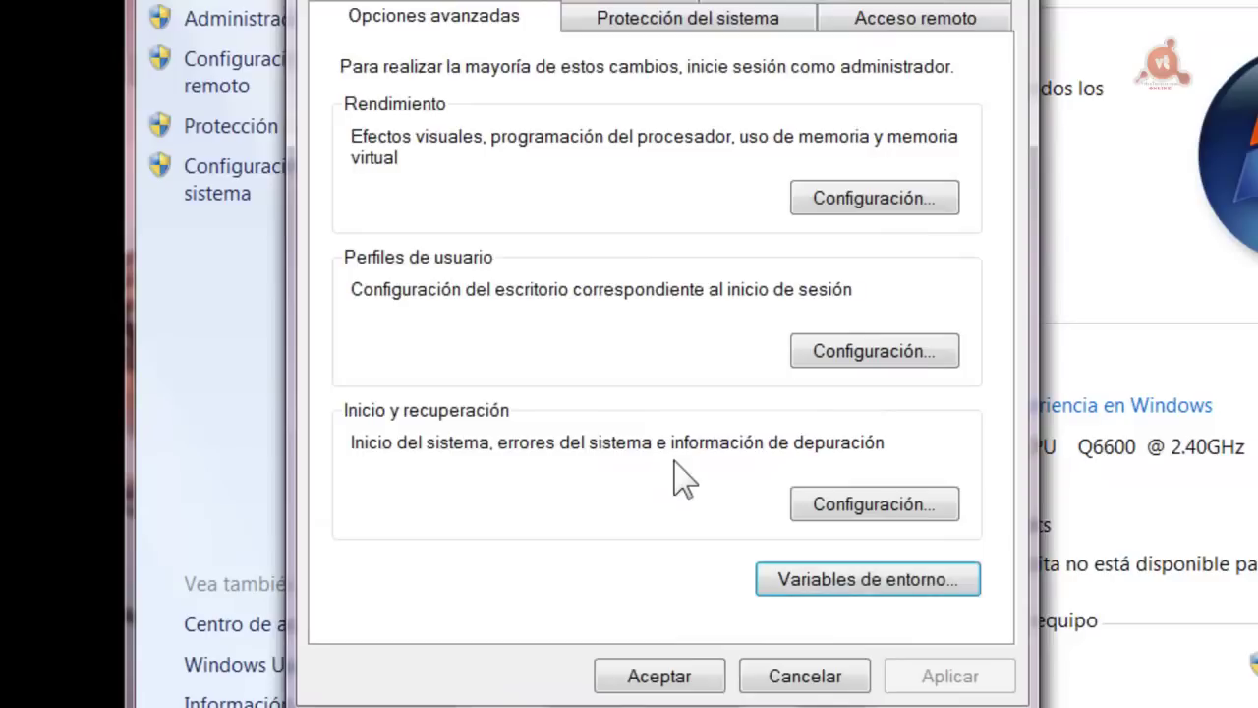
click(661, 676)
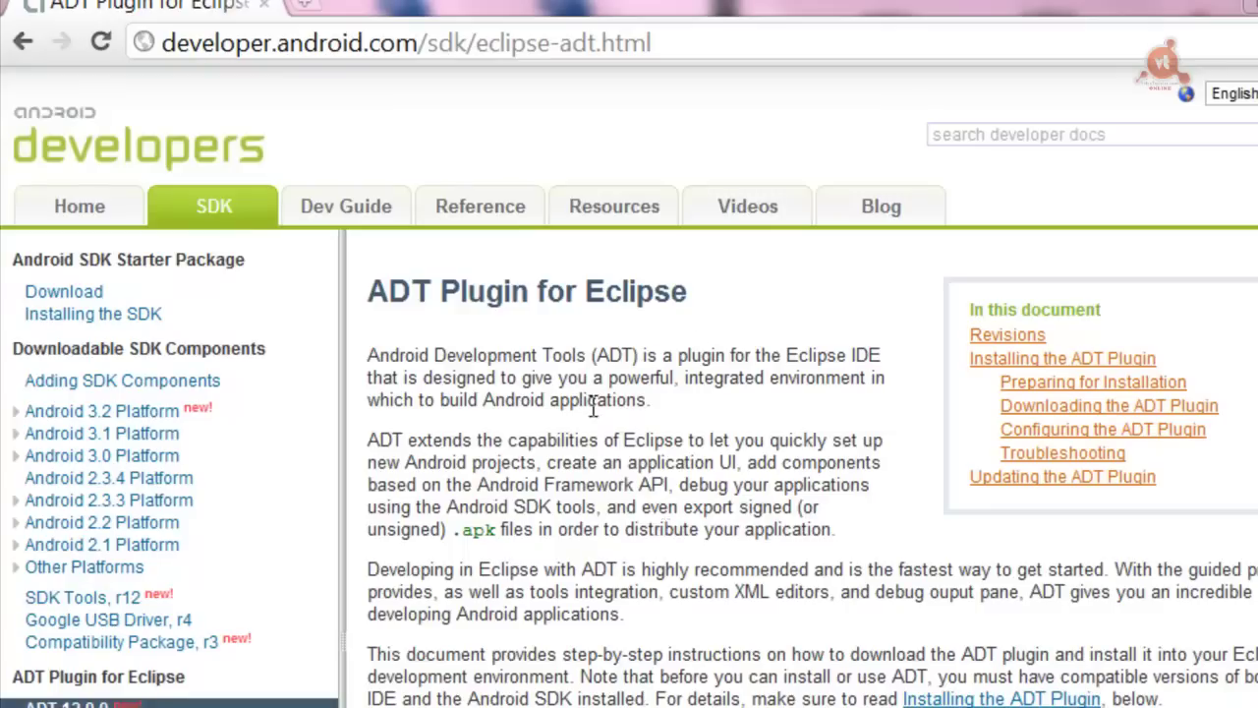
scroll(812, 467, down, 1)
scroll(629, 461, down, 4)
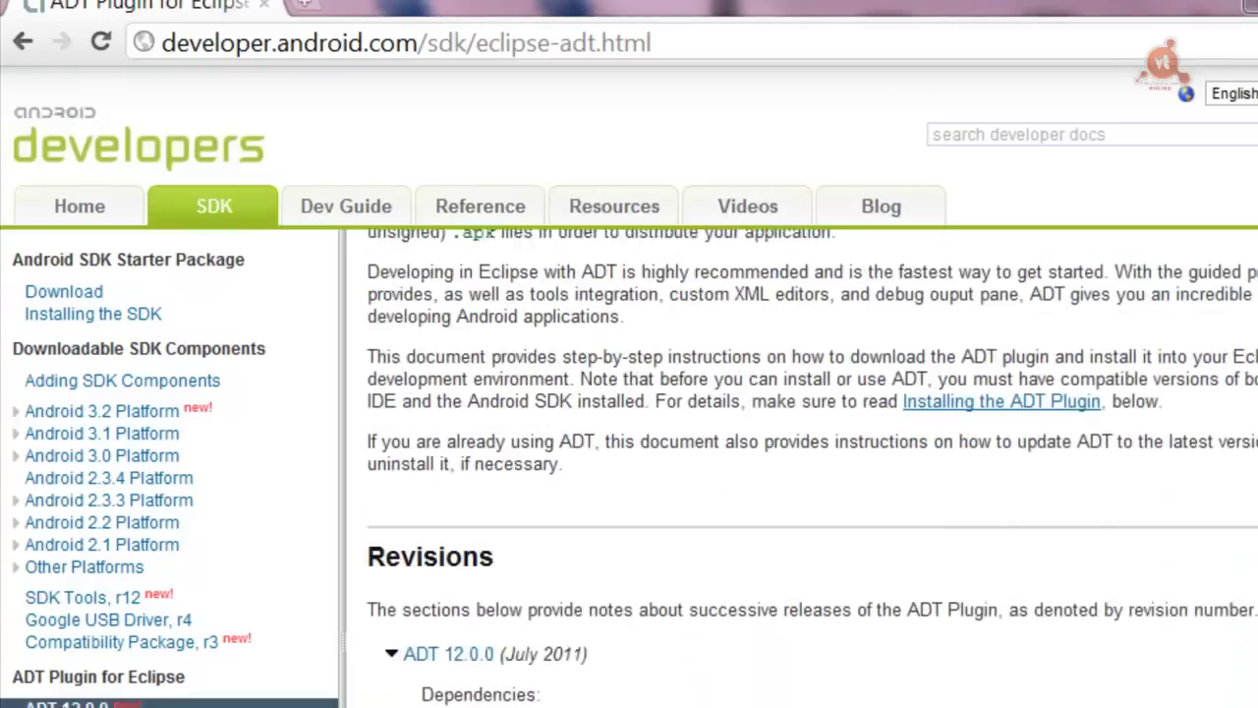
scroll(629, 462, up, 5)
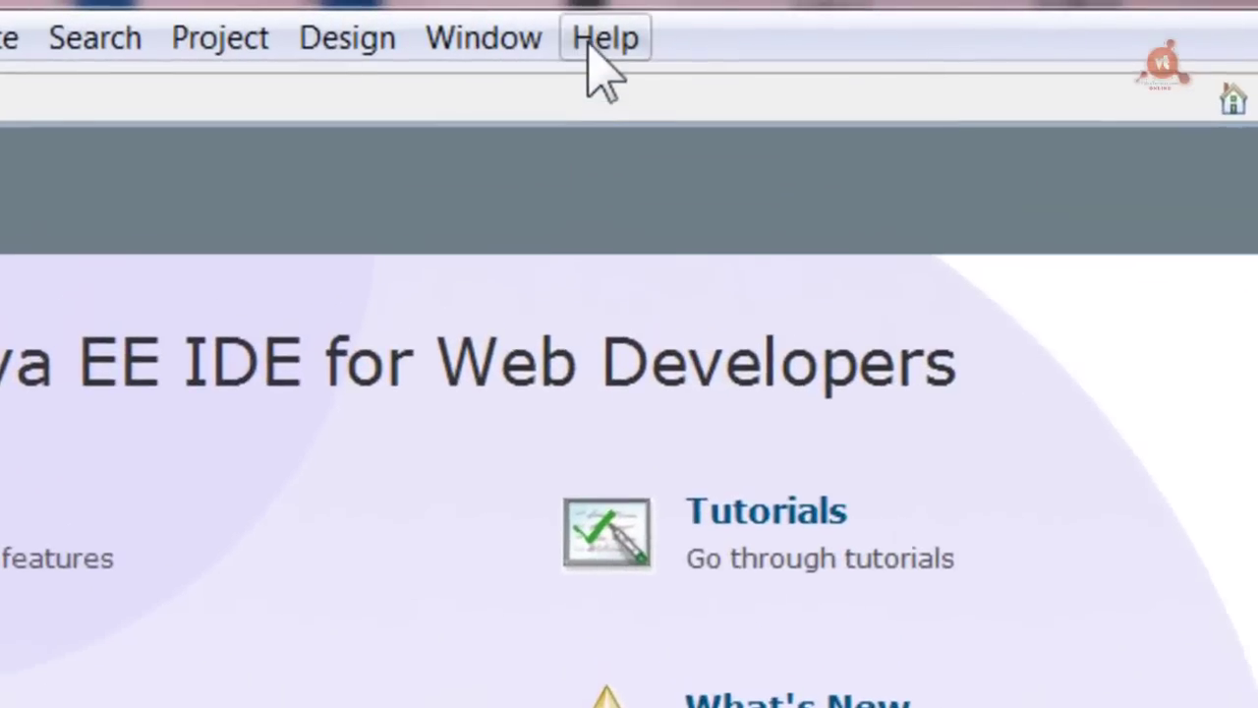
click(644, 20)
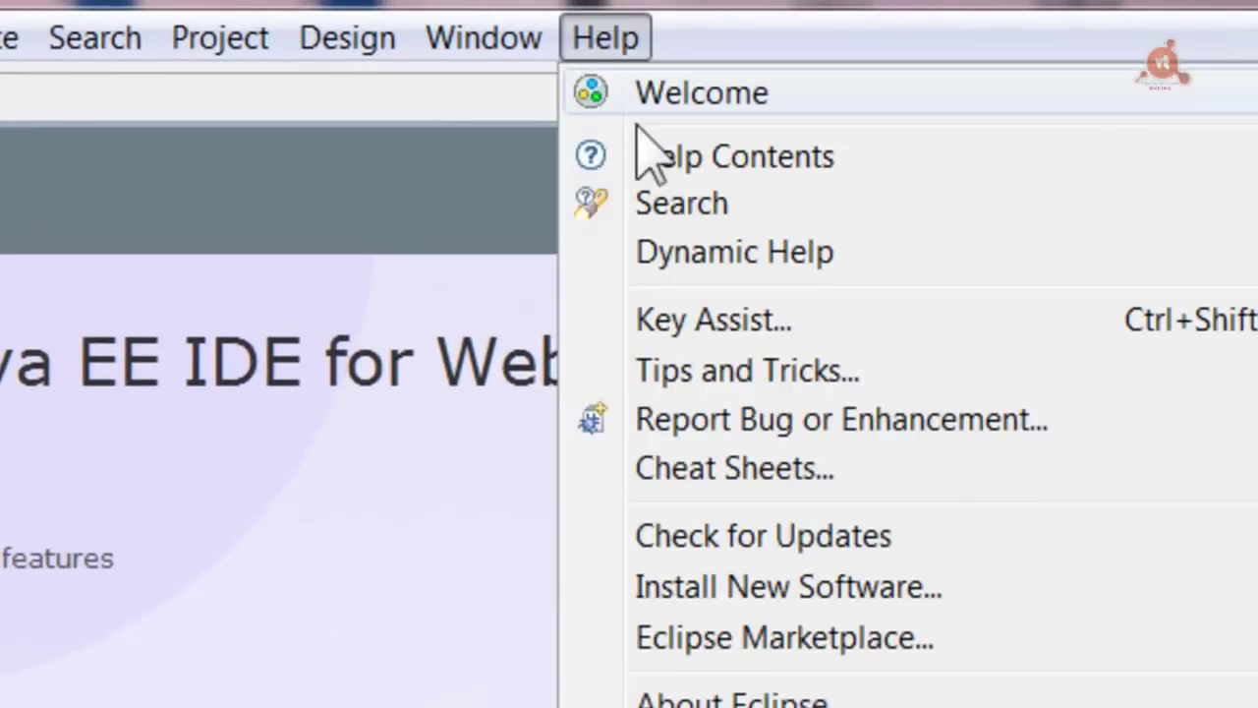
click(878, 590)
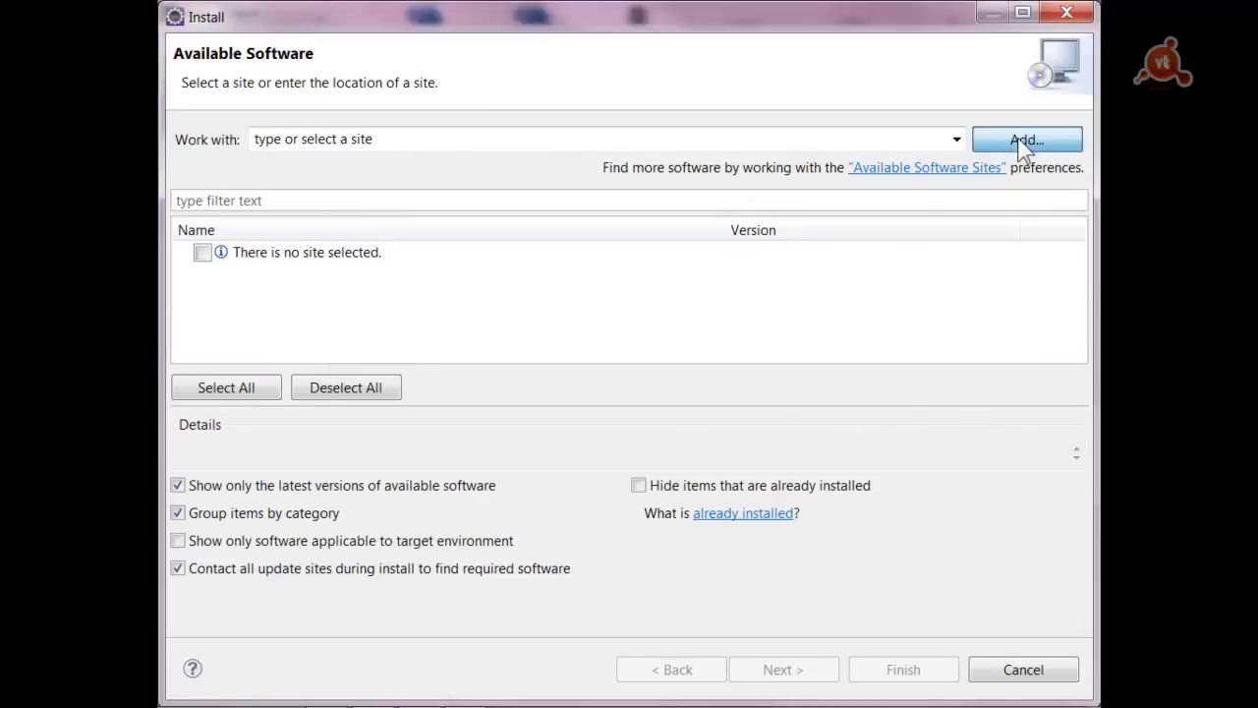
click(1025, 143)
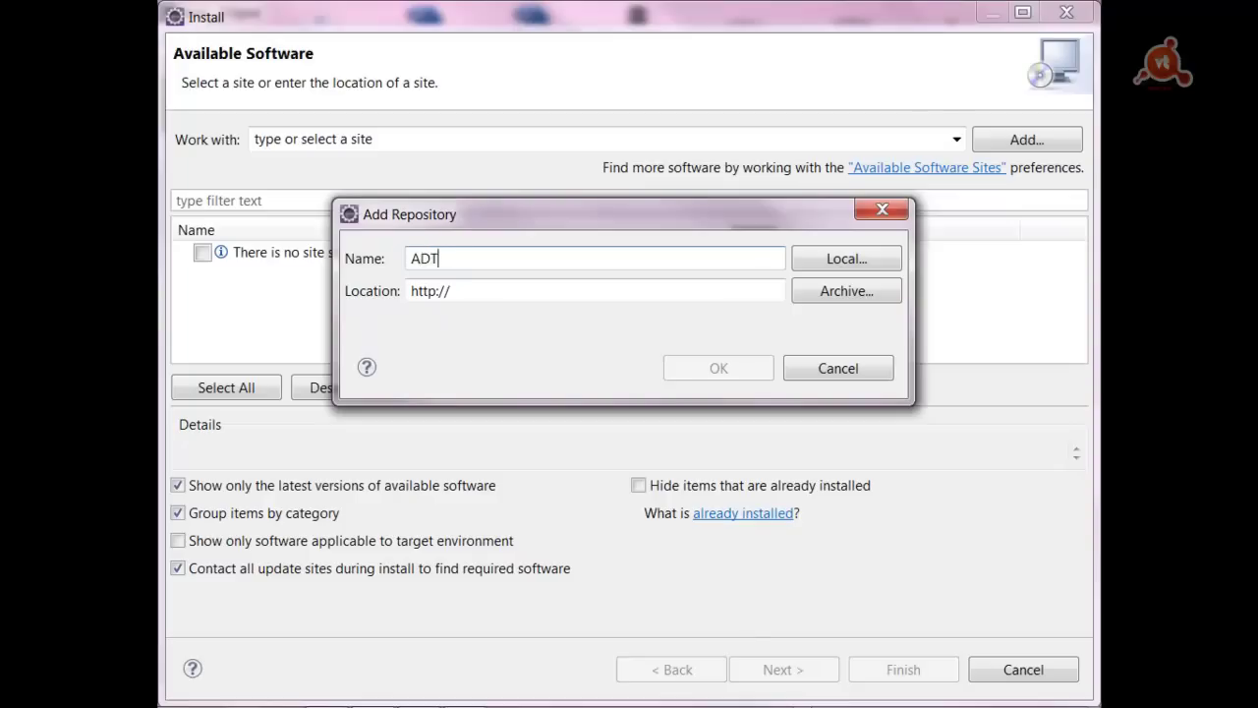
click(478, 312)
drag(472, 309, 386, 339)
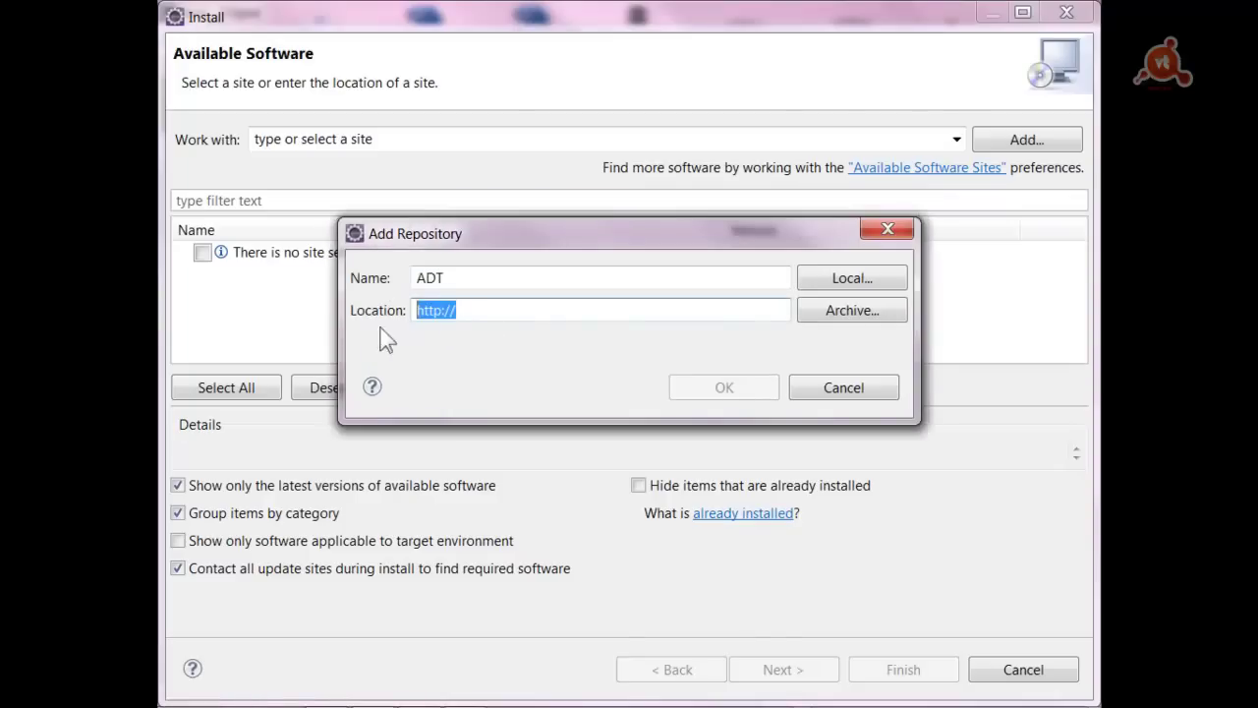
text(https://dl-ssl.google.com/android/eclipse/)
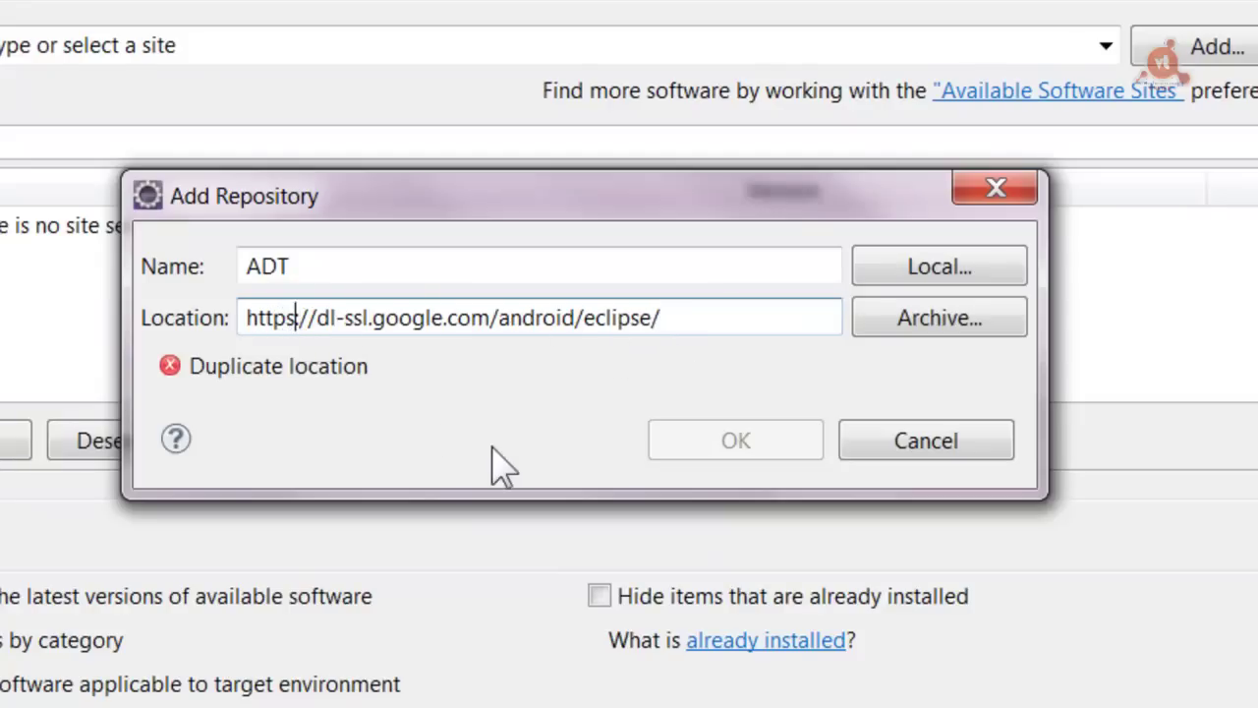
key(BackSpace)
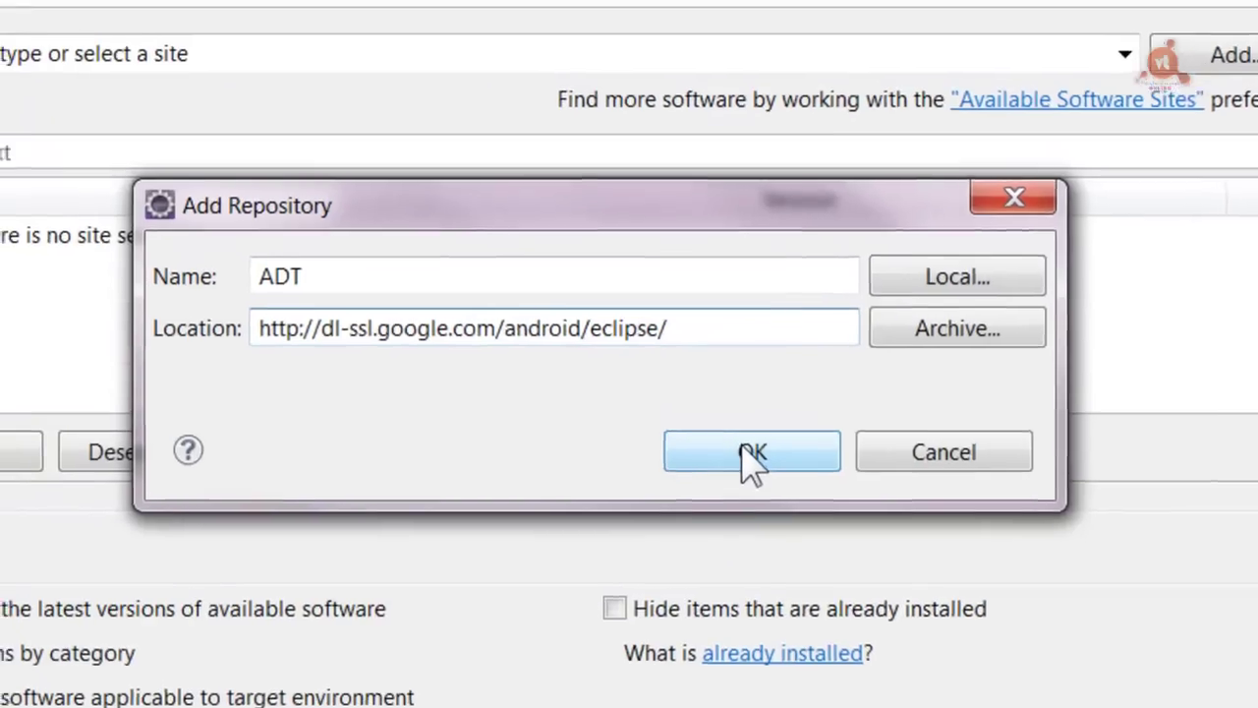
click(732, 447)
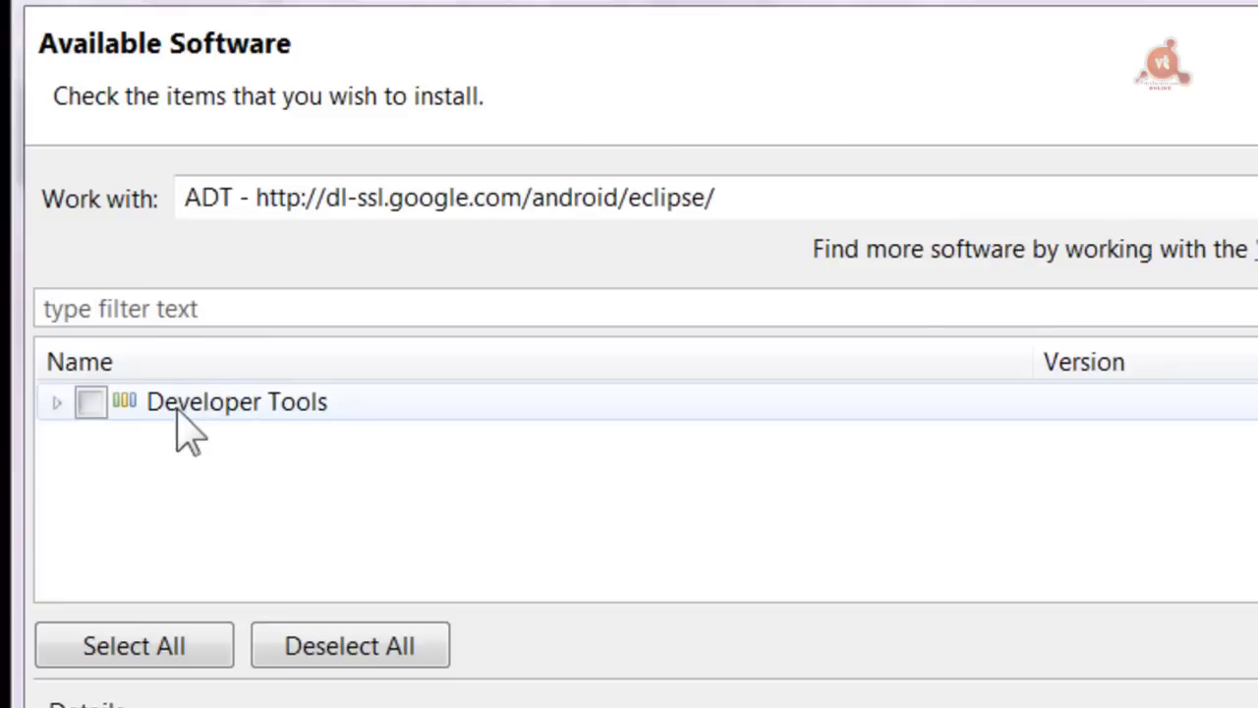
click(92, 403)
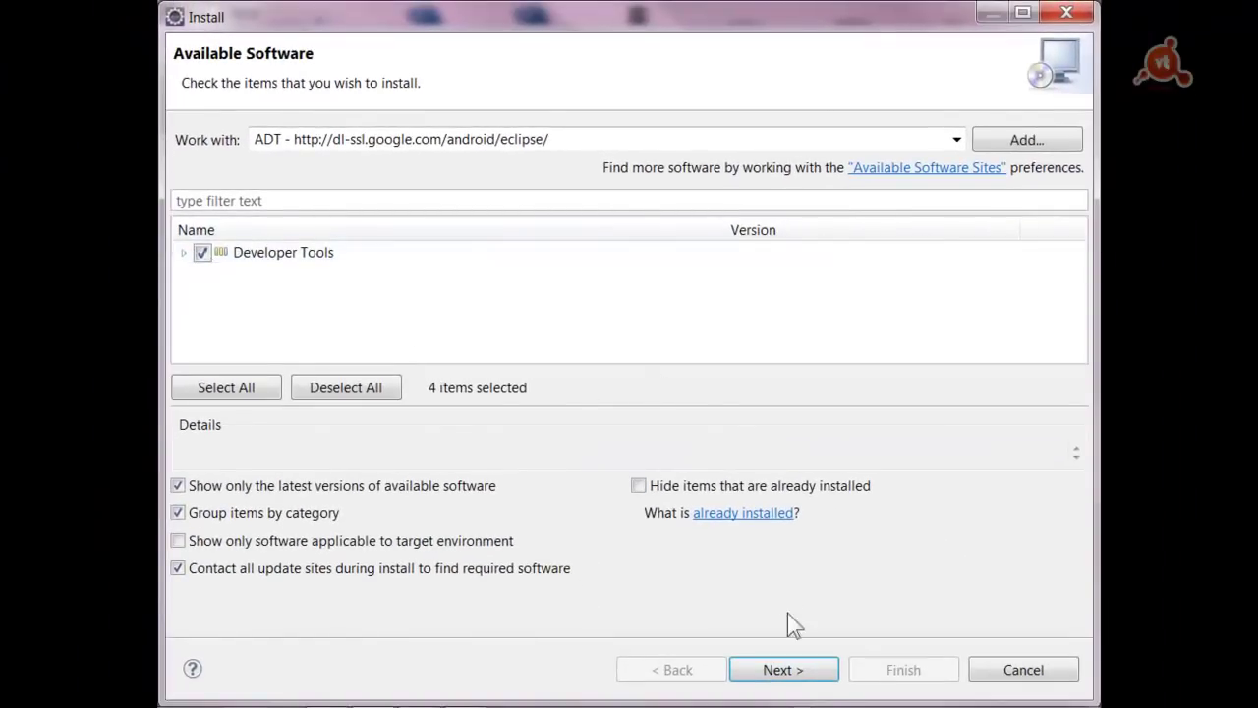
click(778, 671)
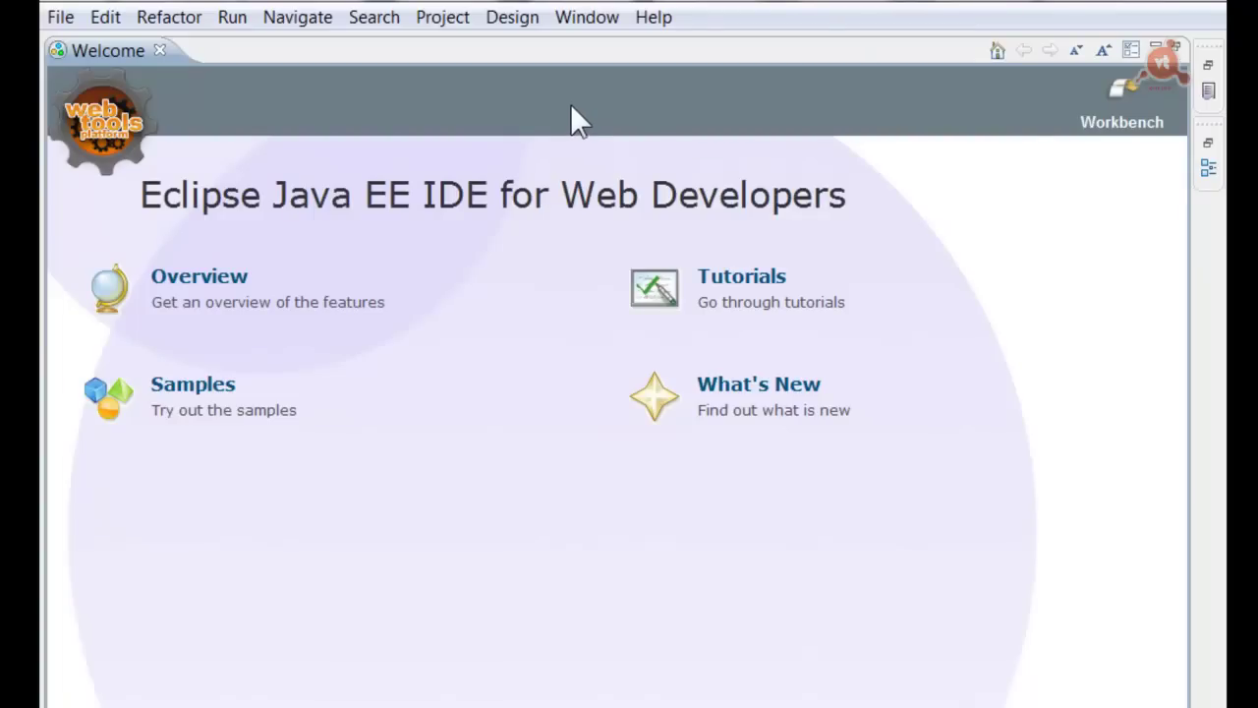
Check the SDK location in the Android preferences of Eclipse and accept the settings
click(585, 17)
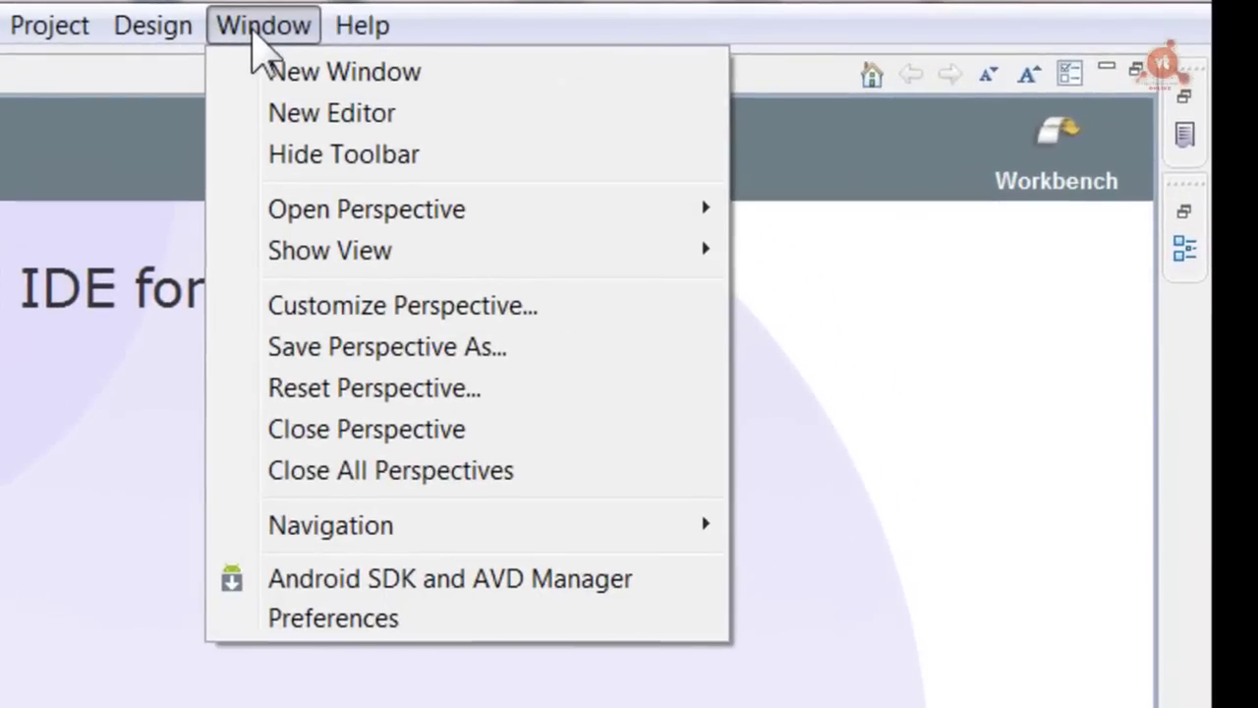
click(333, 617)
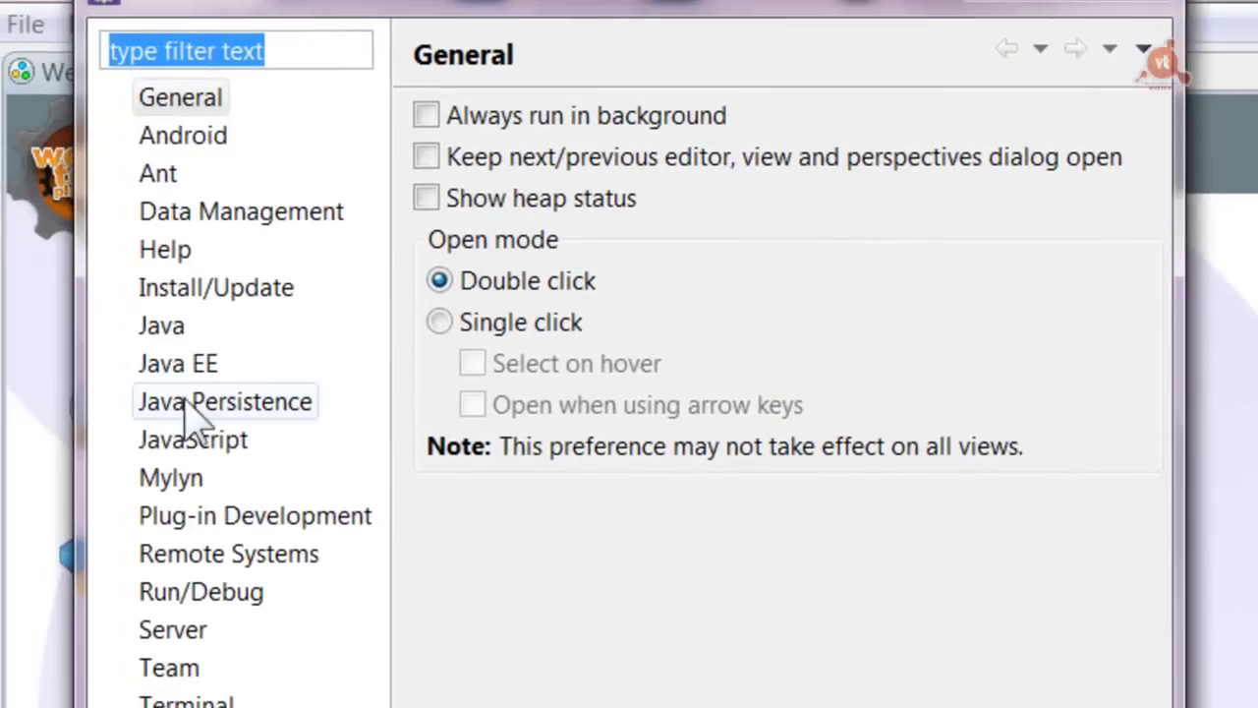
click(169, 141)
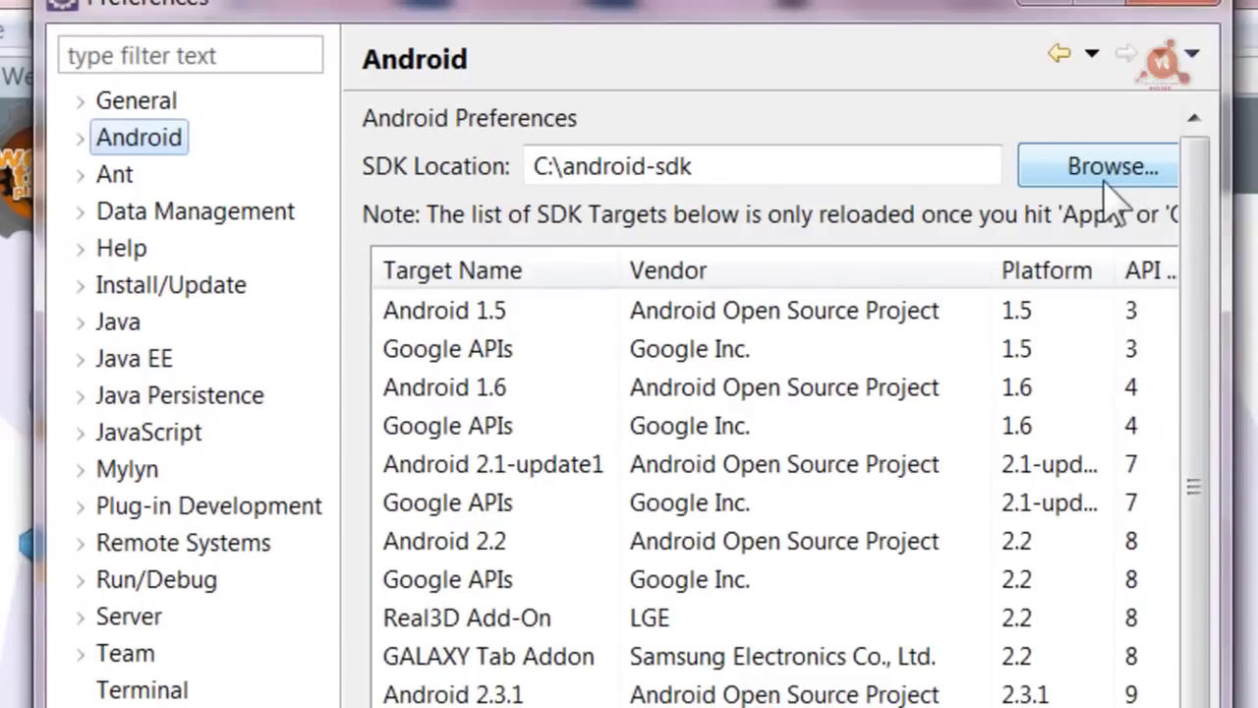
drag(1226, 211, 1257, 212)
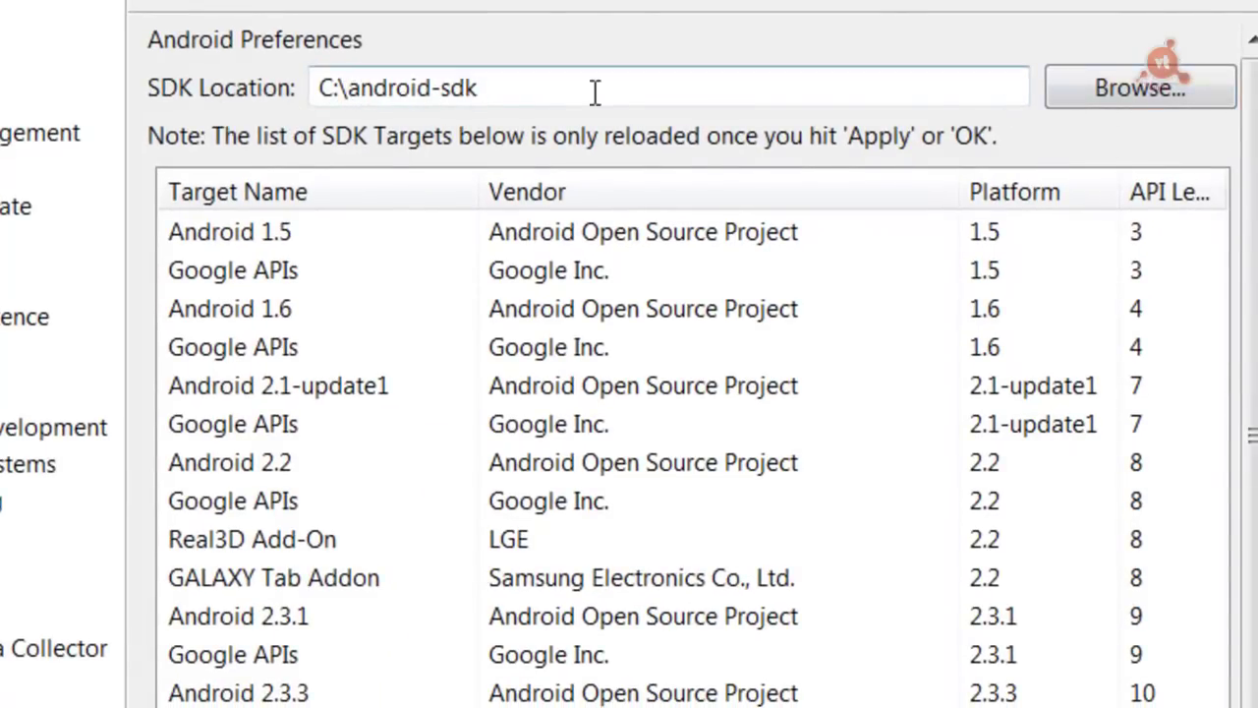
drag(322, 91, 532, 91)
click(532, 90)
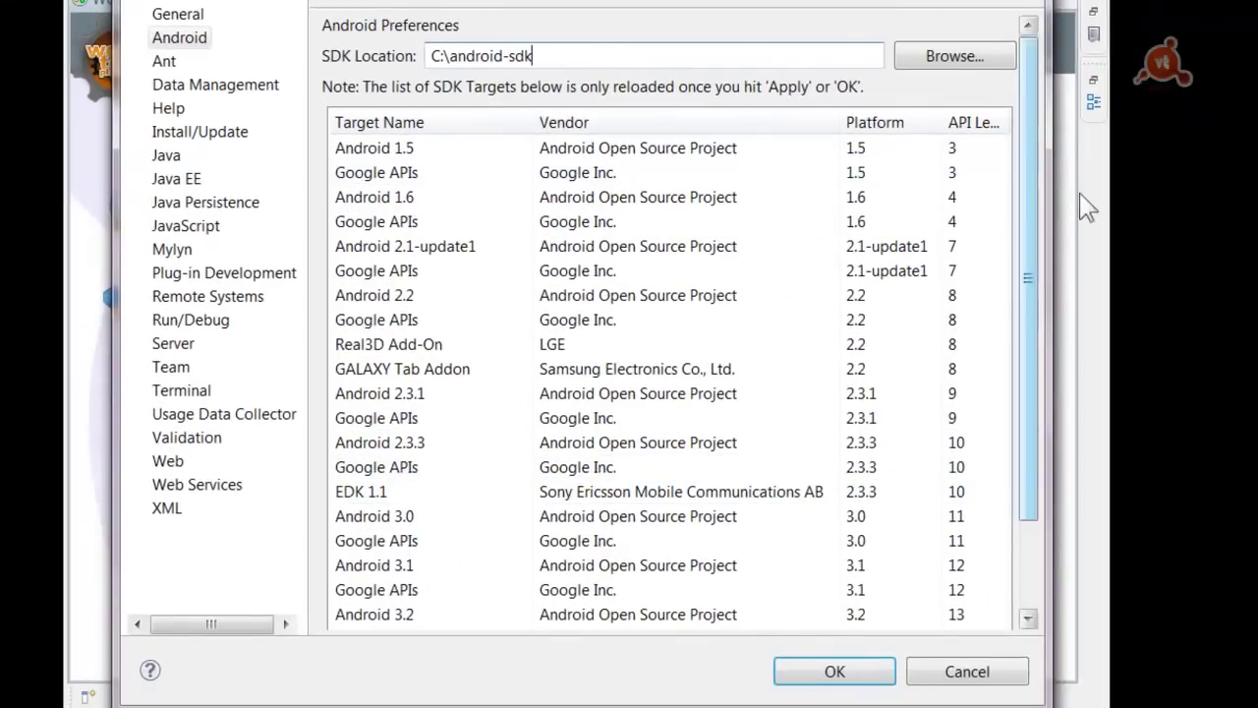
drag(1026, 152, 1048, 127)
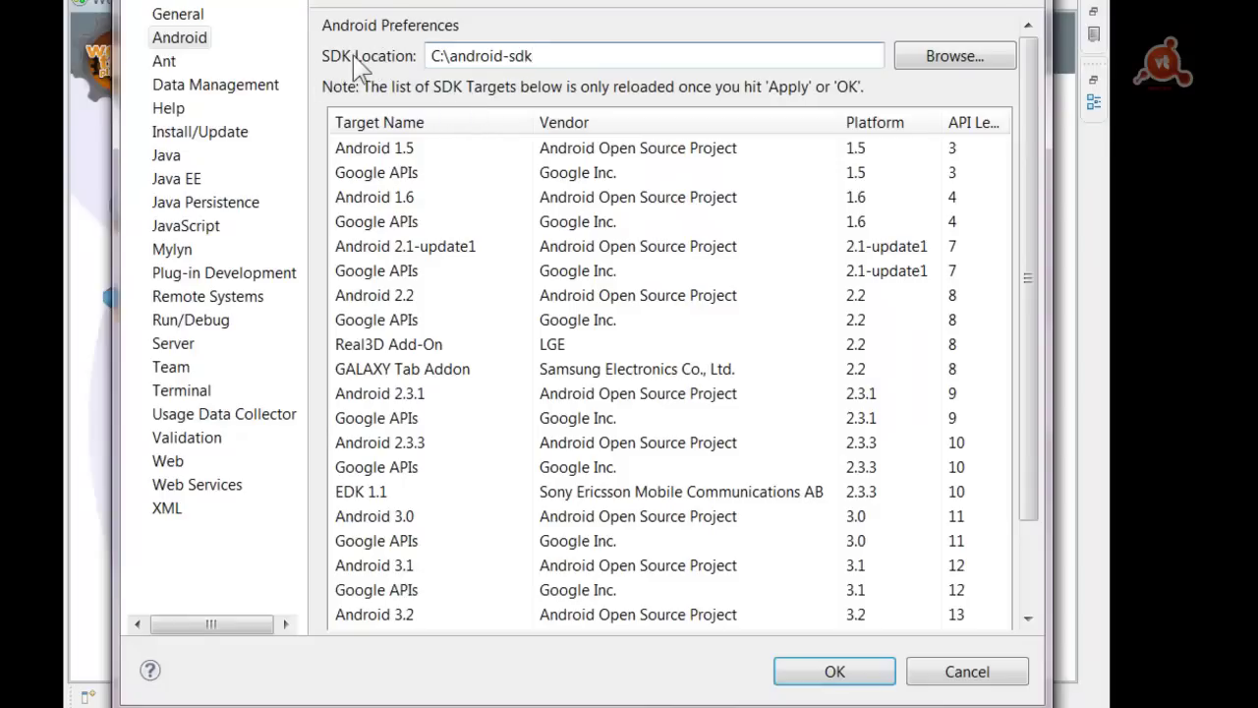
click(833, 675)
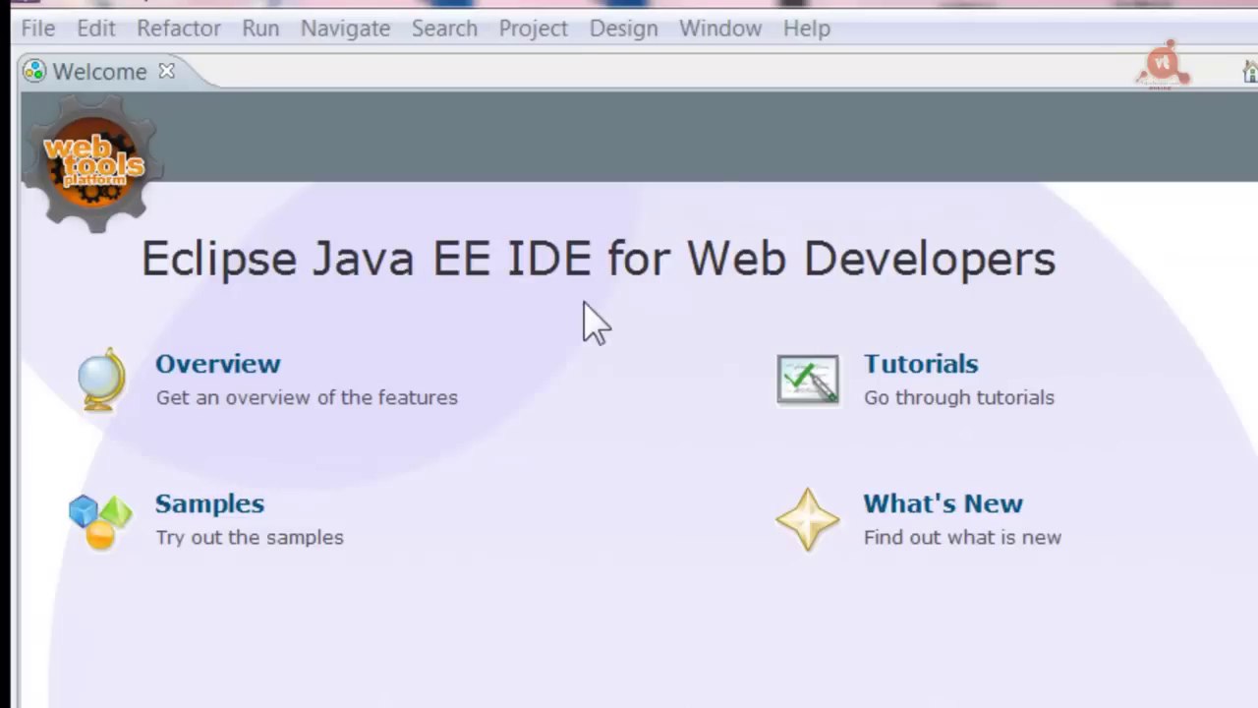
In the Android SDK and AVD Manager, select all available packages of the Android Repository and the Third party Add-ons
click(722, 31)
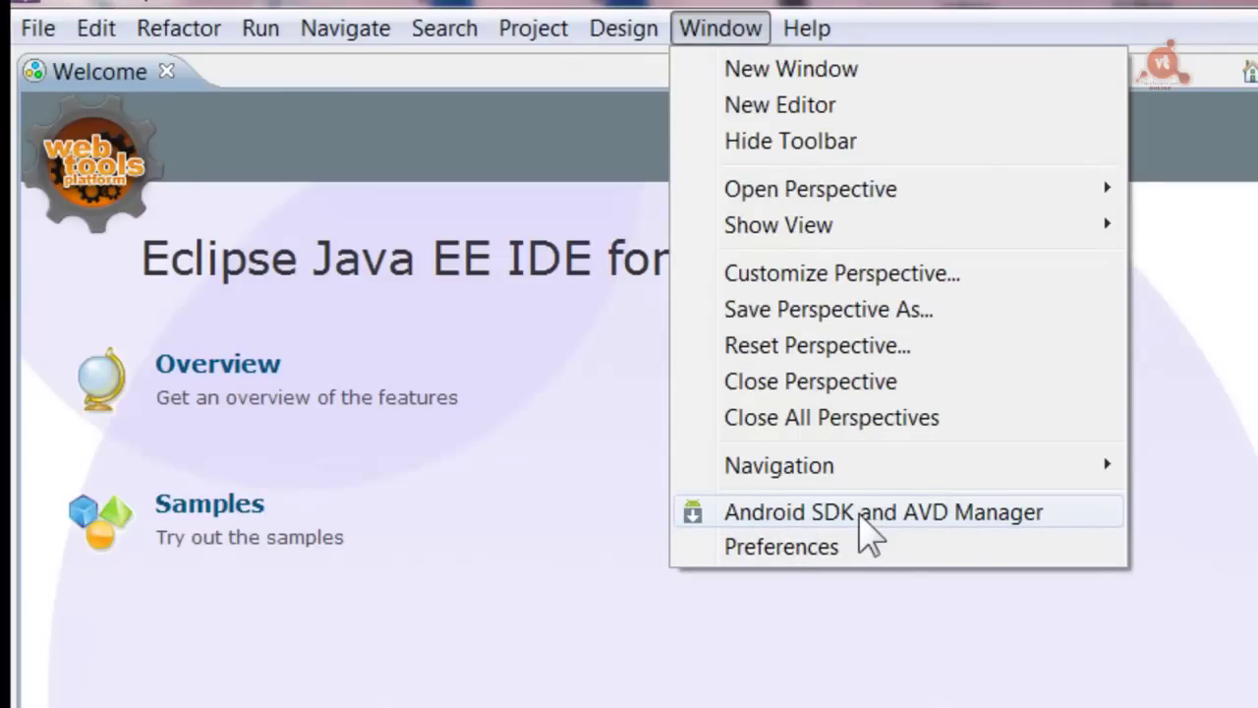
click(896, 515)
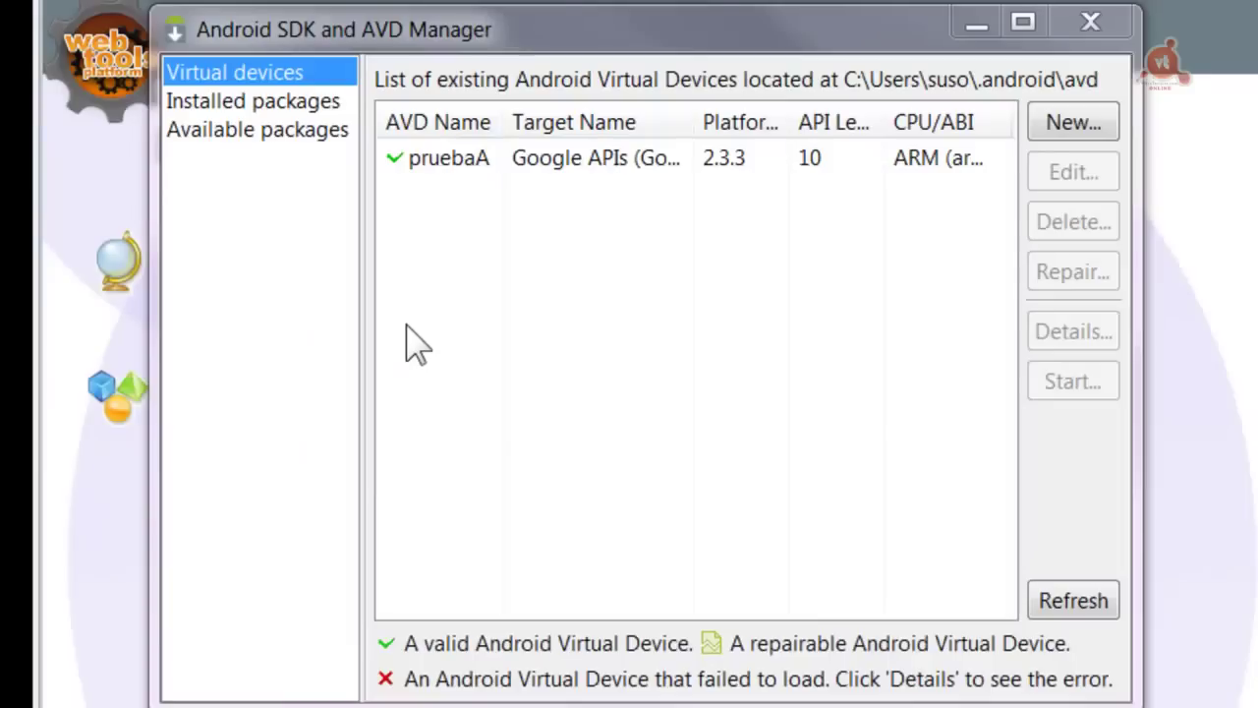
click(245, 137)
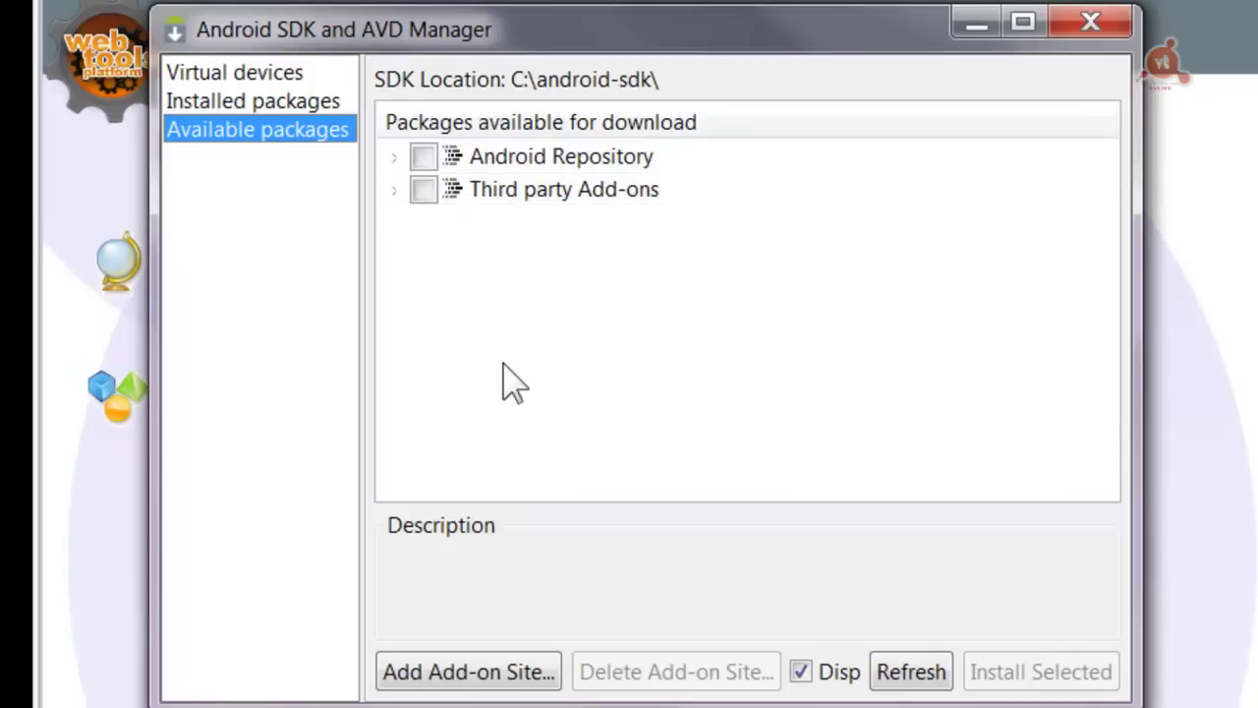
click(423, 156)
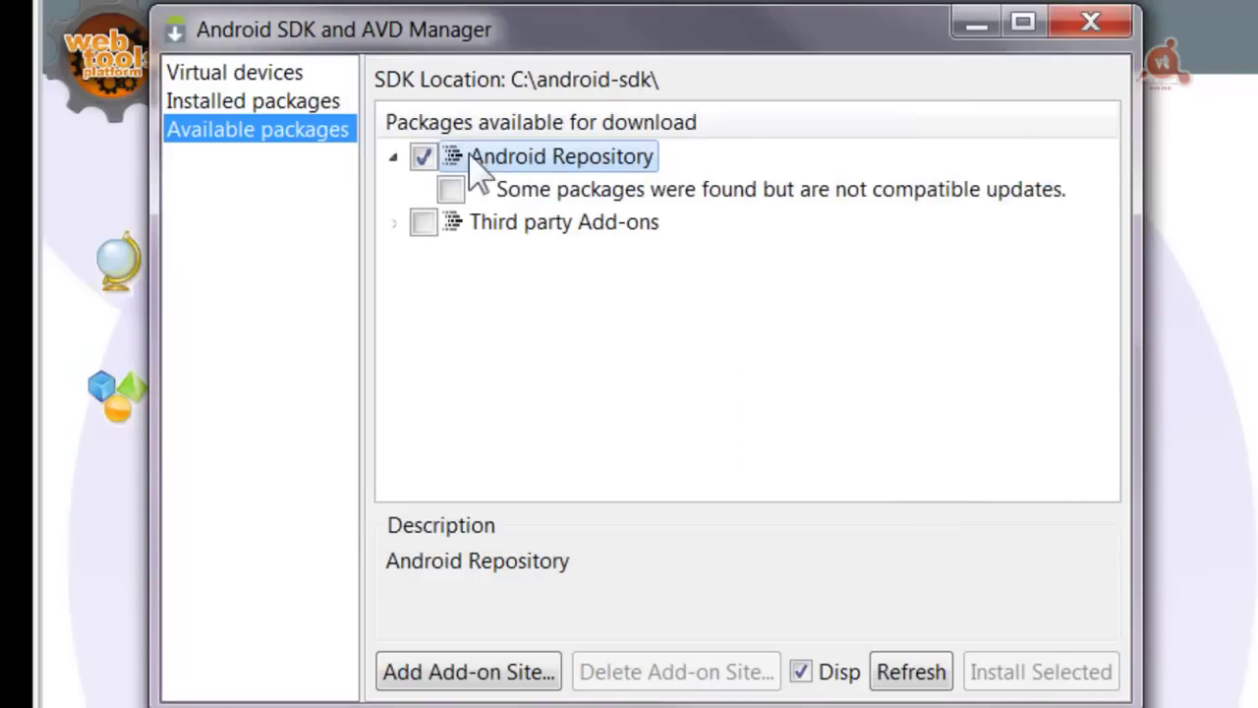
click(424, 222)
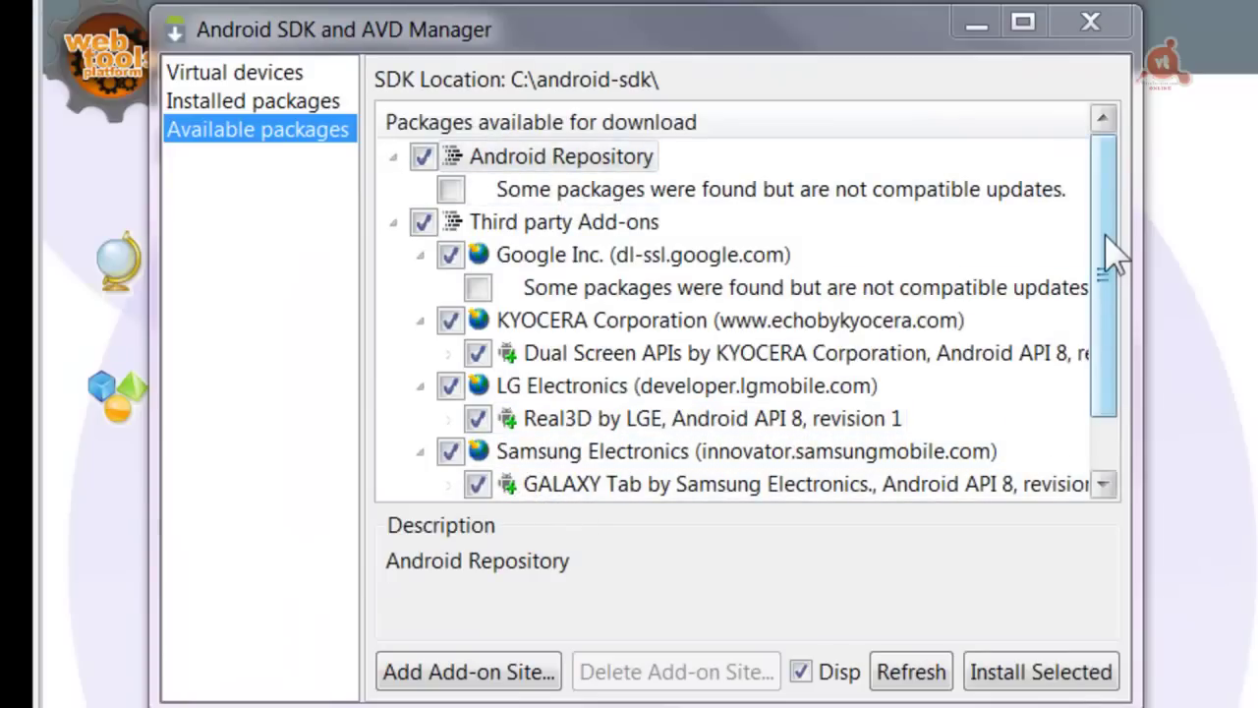
mouse_move(1110, 254)
mouse_down()
mouse_move(1110, 378)
mouse_move(1109, 272)
mouse_up()
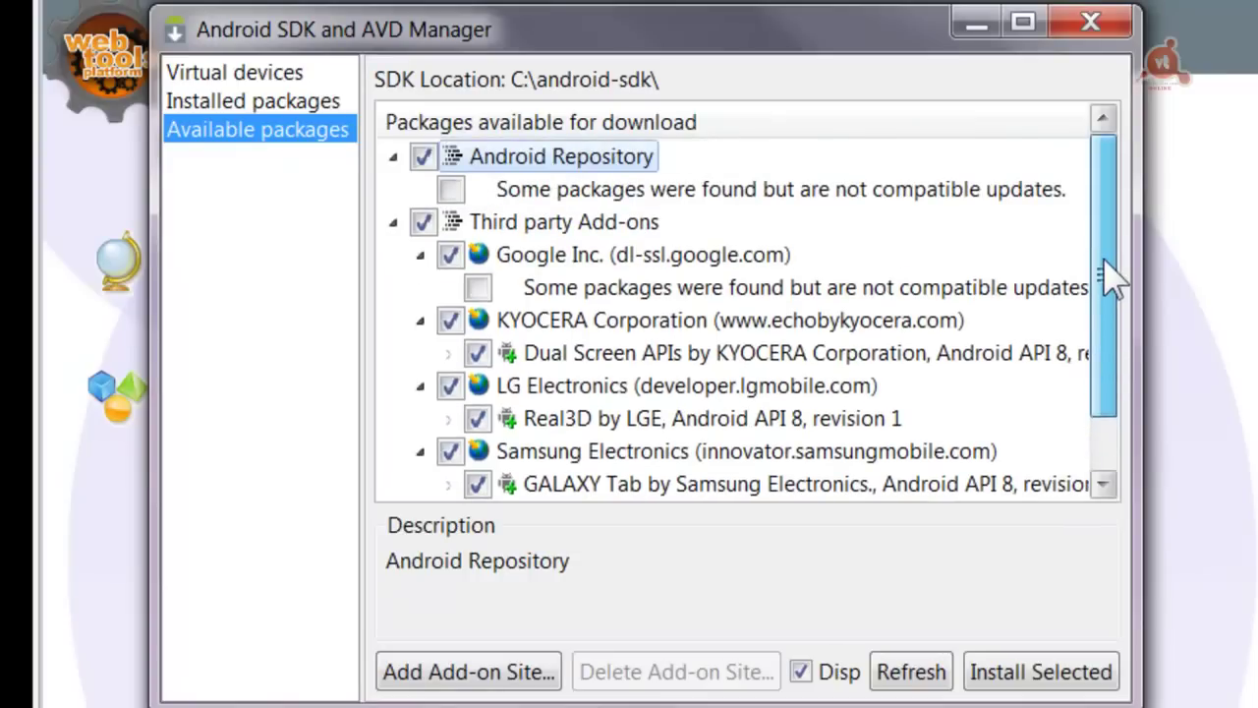
click(395, 223)
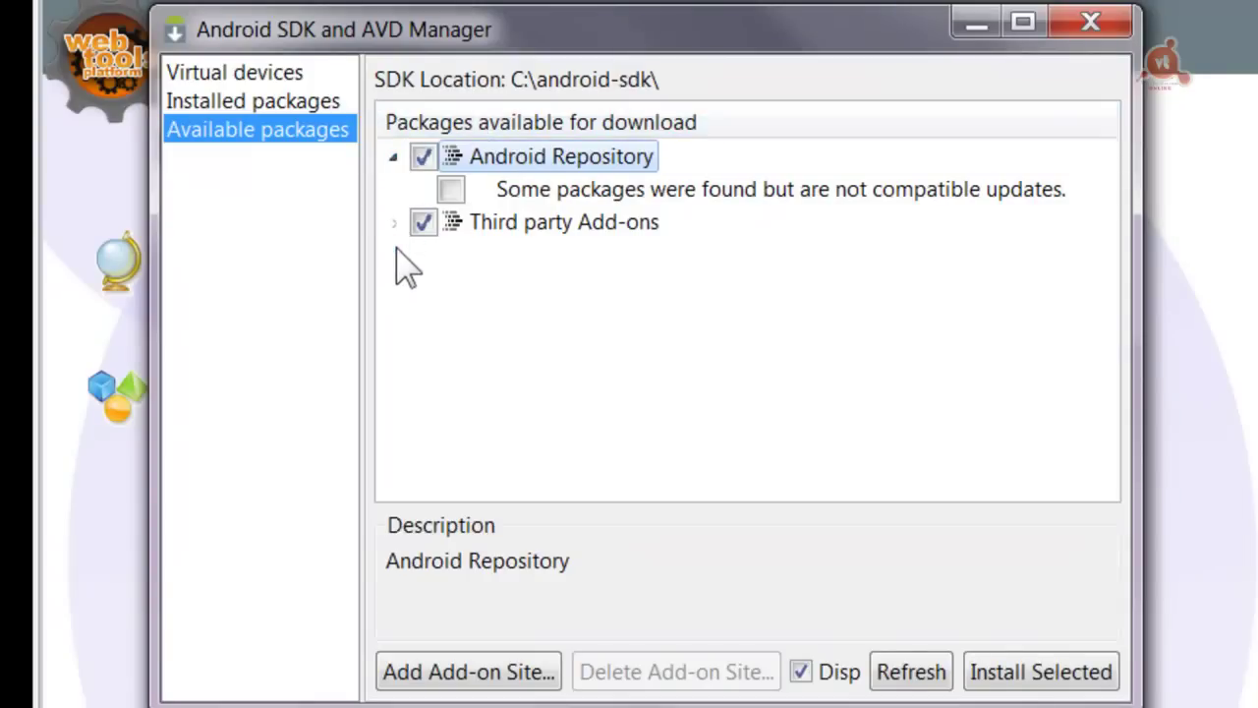
click(394, 157)
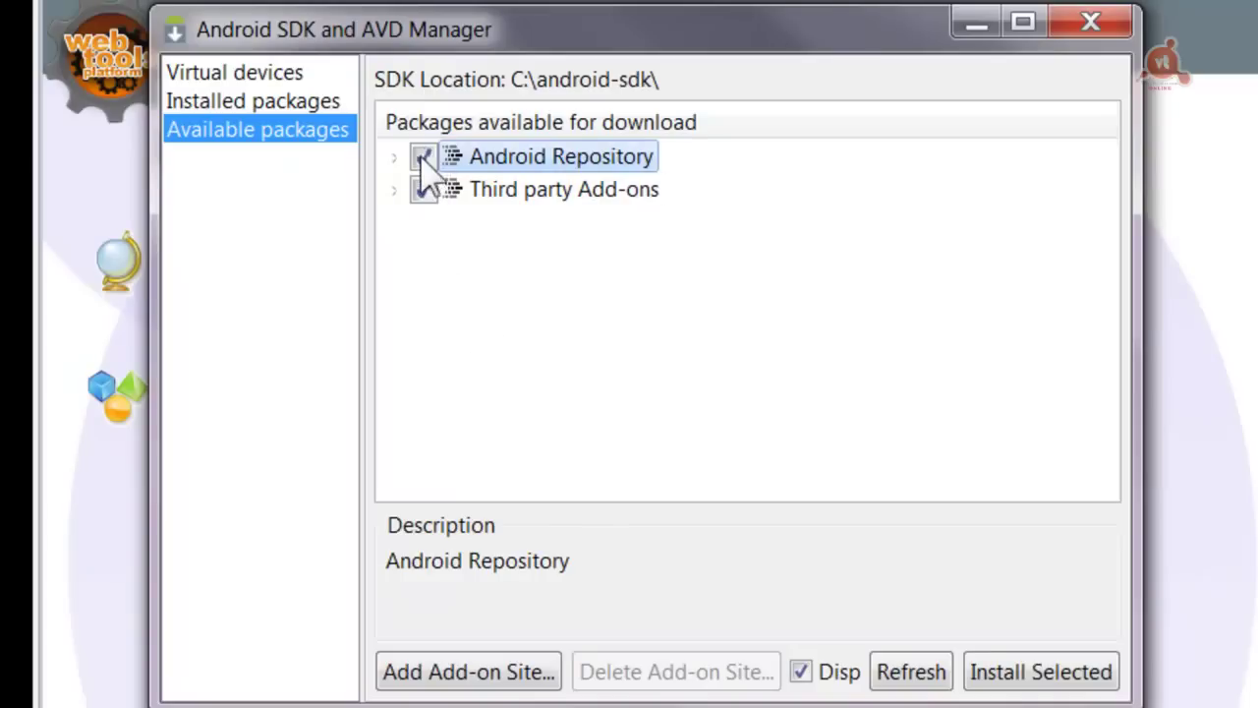
Install the selected KYOCERA, LGE and Samsung packages, accepting all their licences
click(1076, 688)
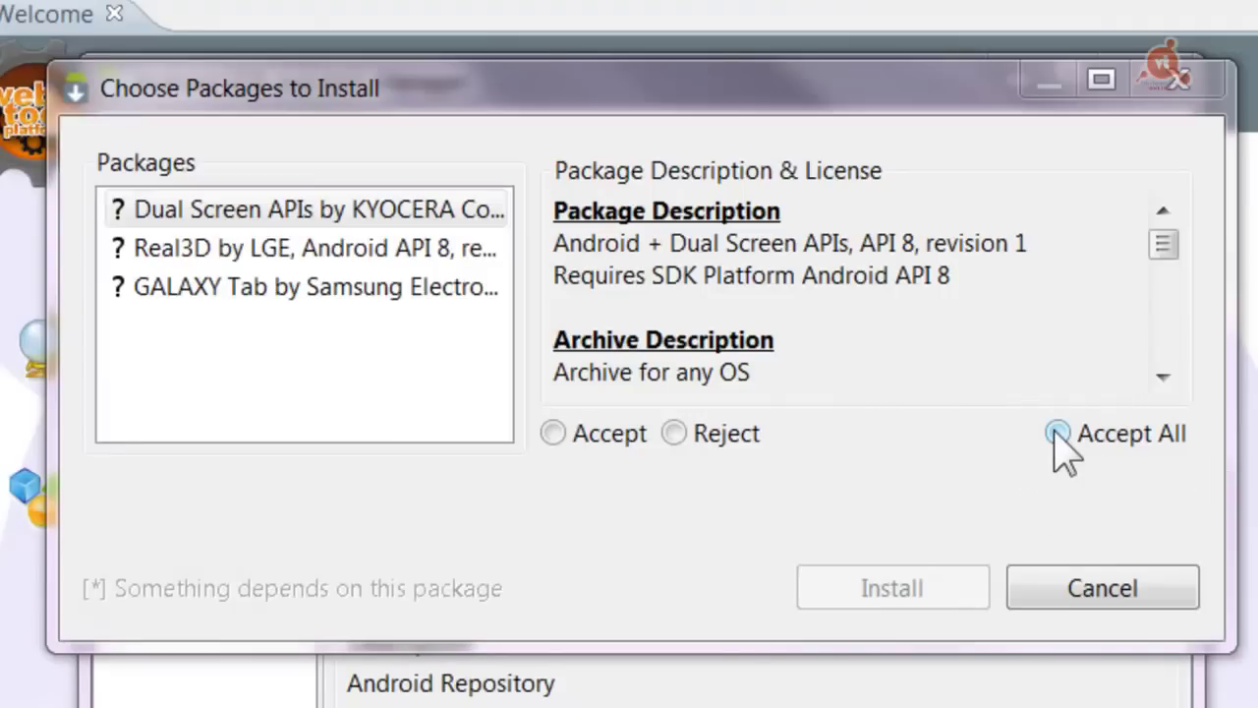
click(1056, 433)
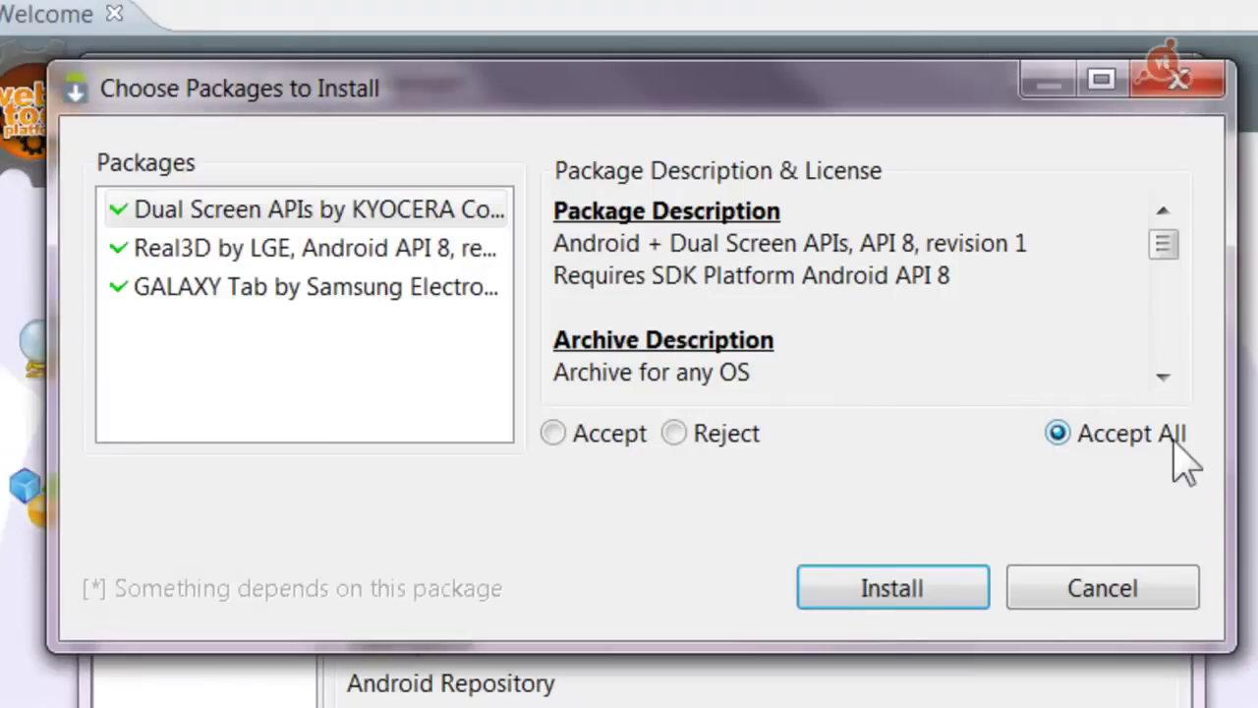
click(896, 590)
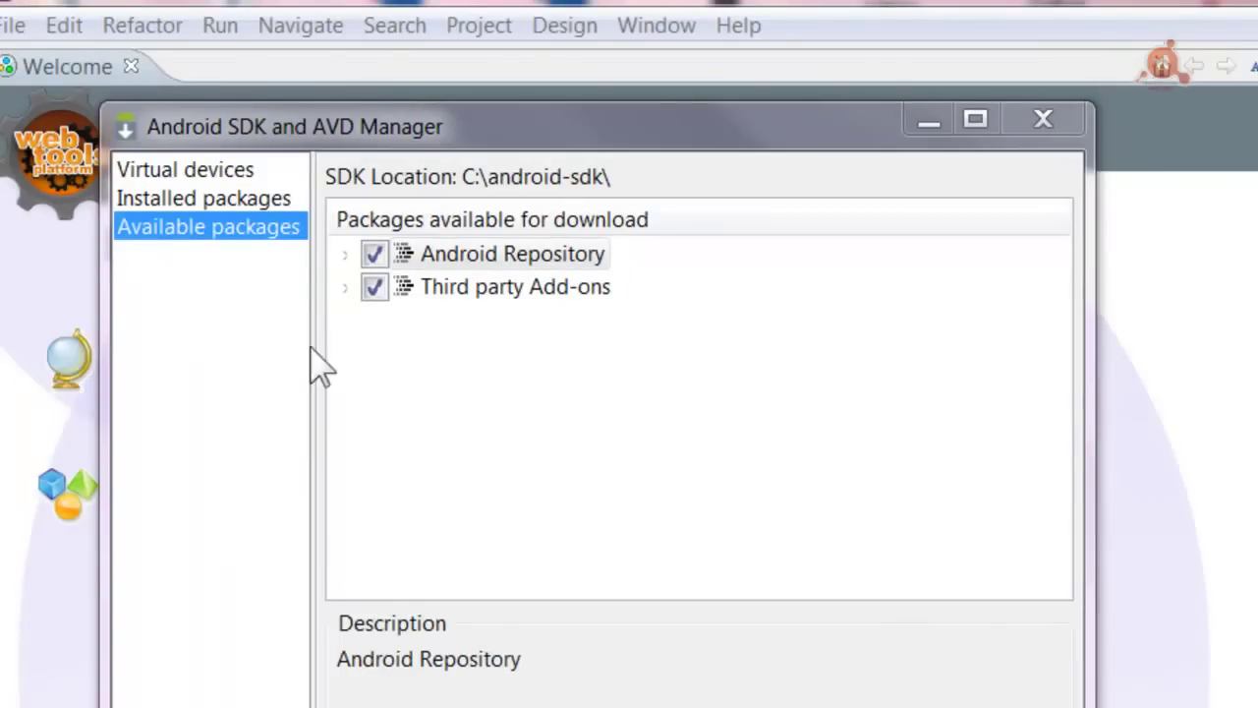
Review the list of installed SDK packages, then close the Android SDK and AVD Manager
click(175, 199)
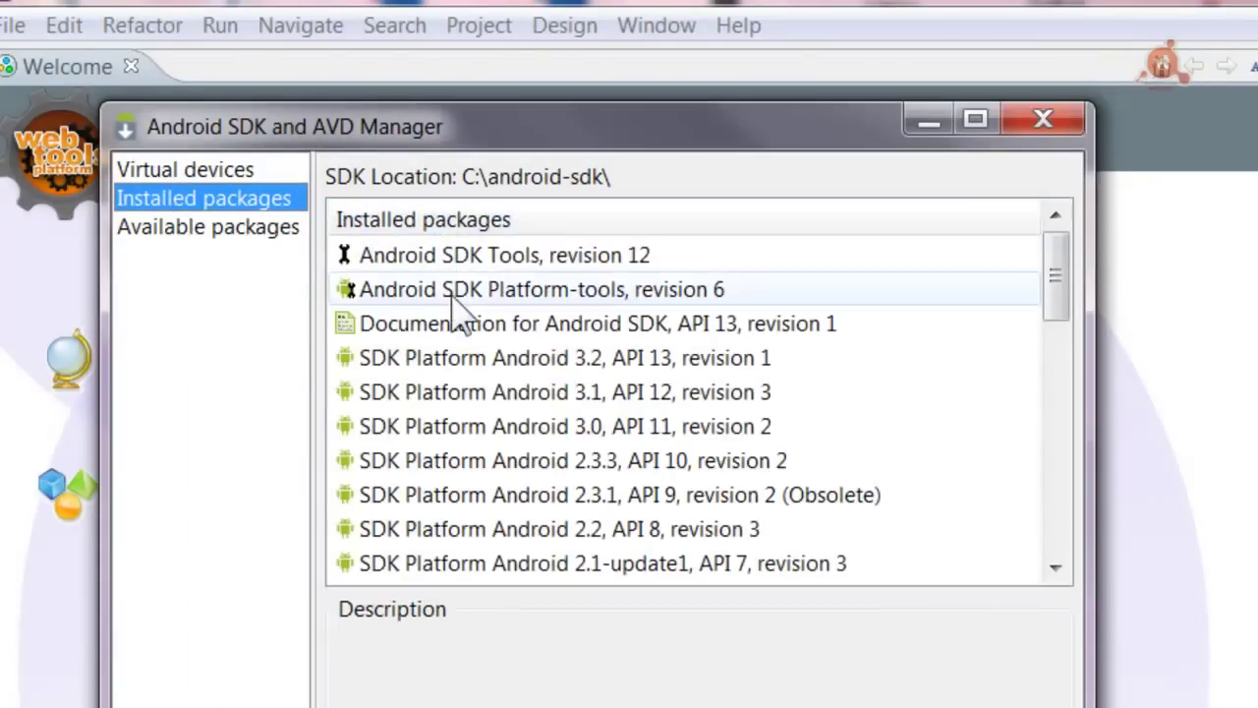
drag(1053, 299, 1078, 273)
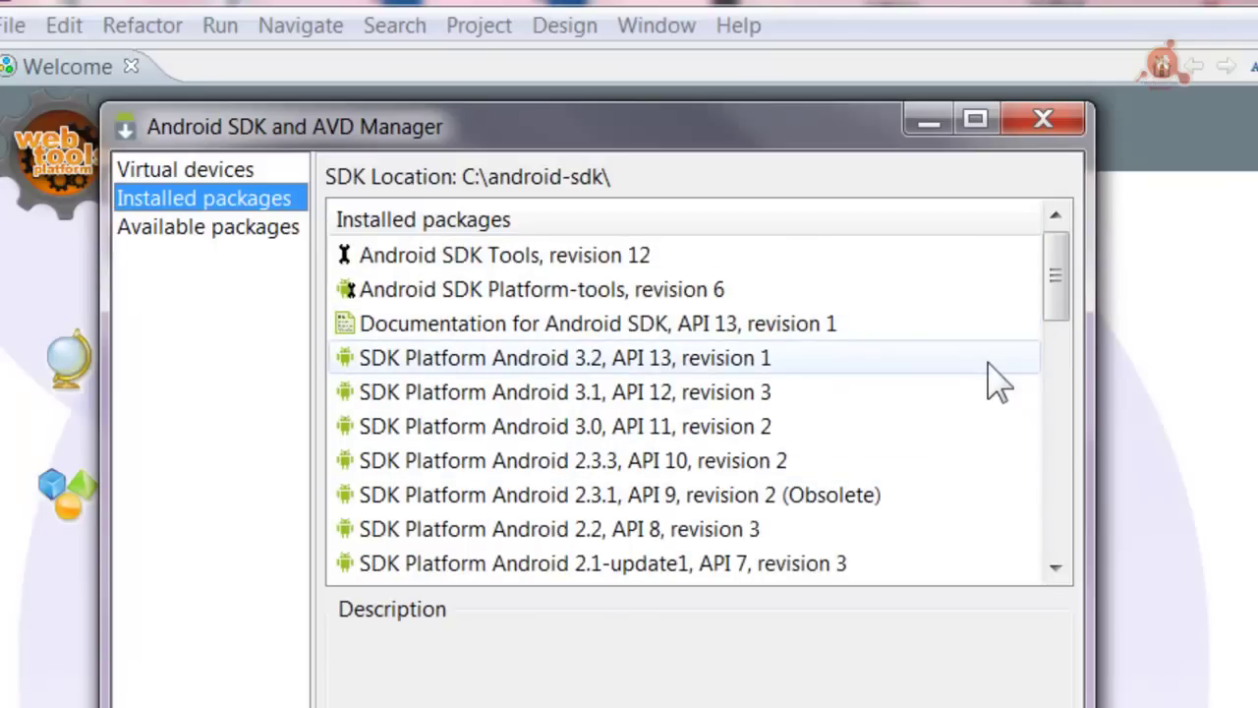
click(1043, 120)
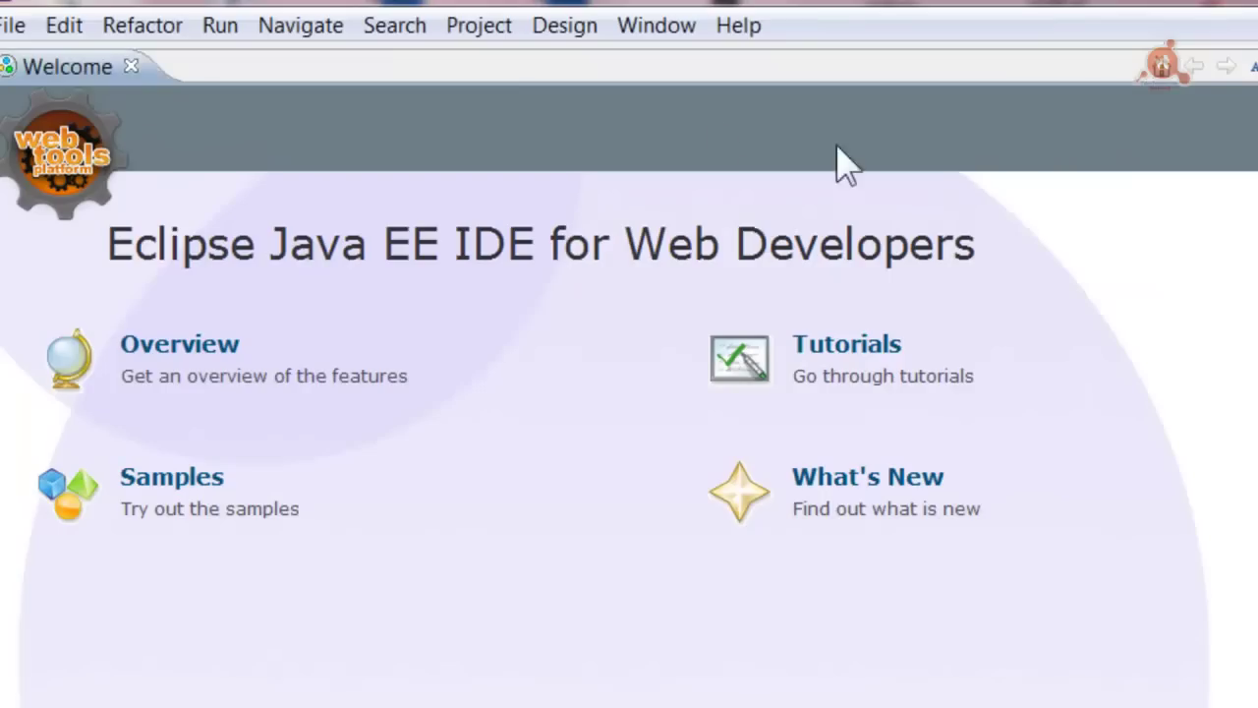
Examine the SDK location and the full list of SDK targets in the Android preferences
click(656, 27)
click(758, 518)
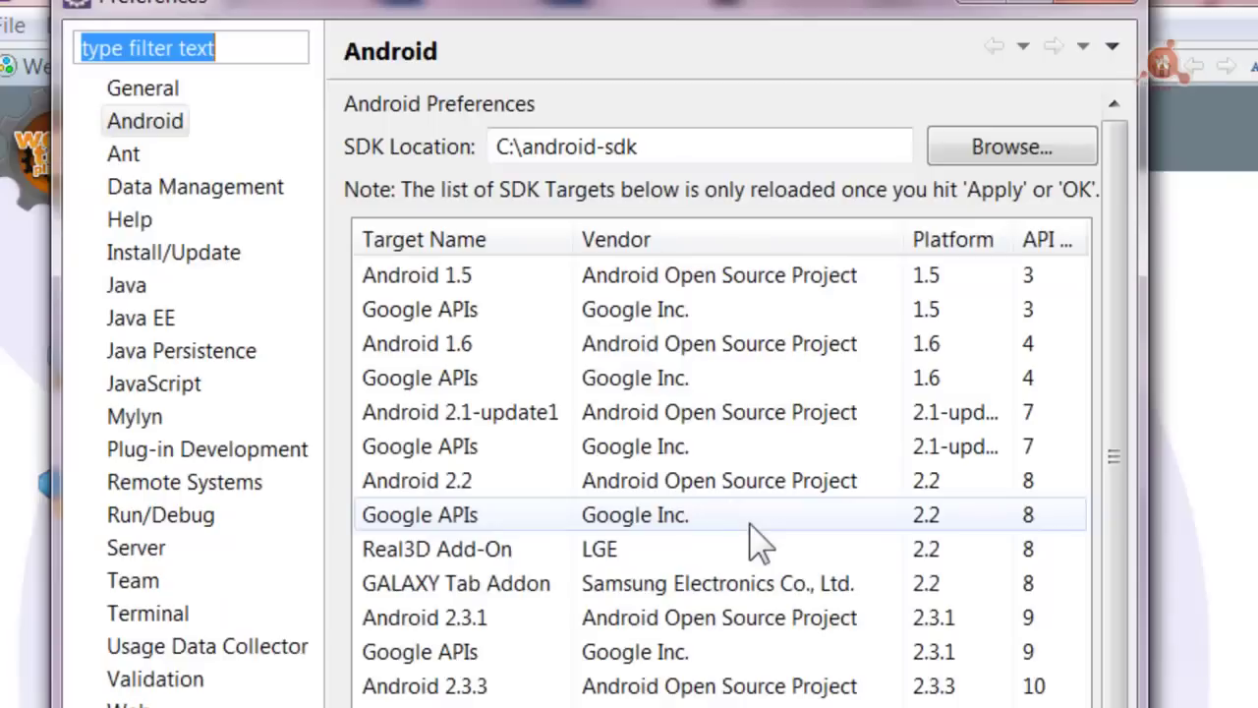
click(147, 124)
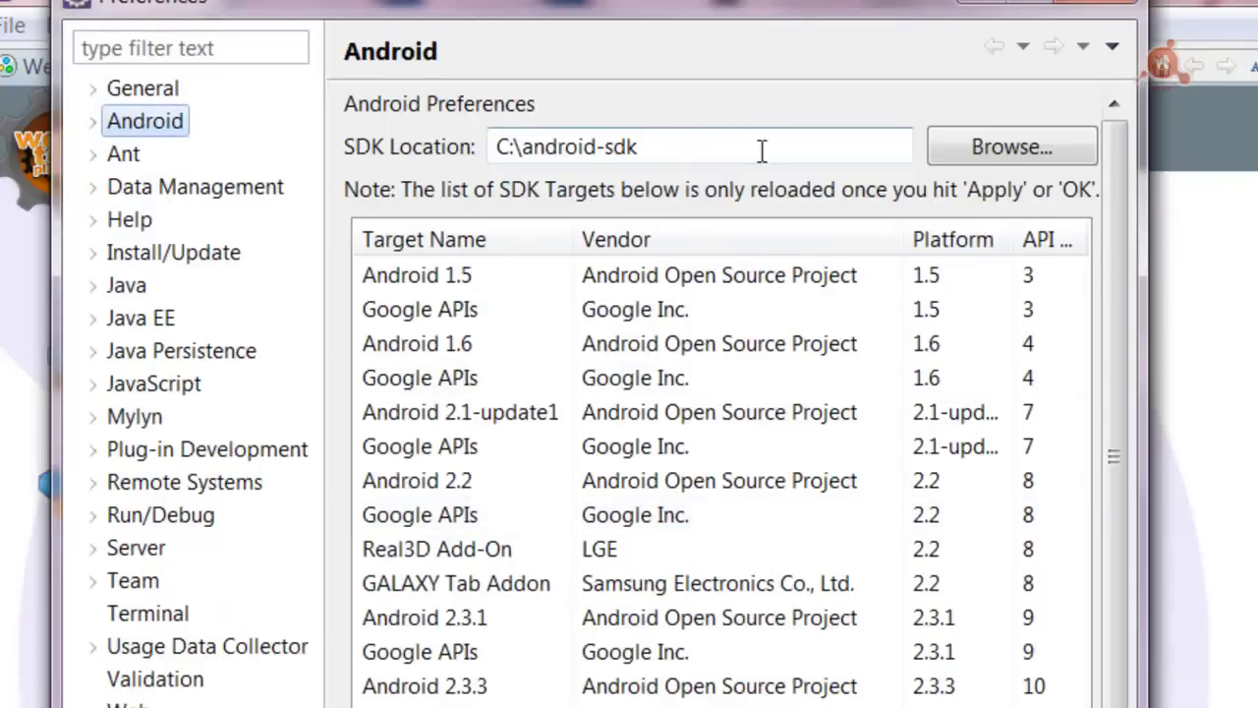
drag(1123, 346, 1117, 478)
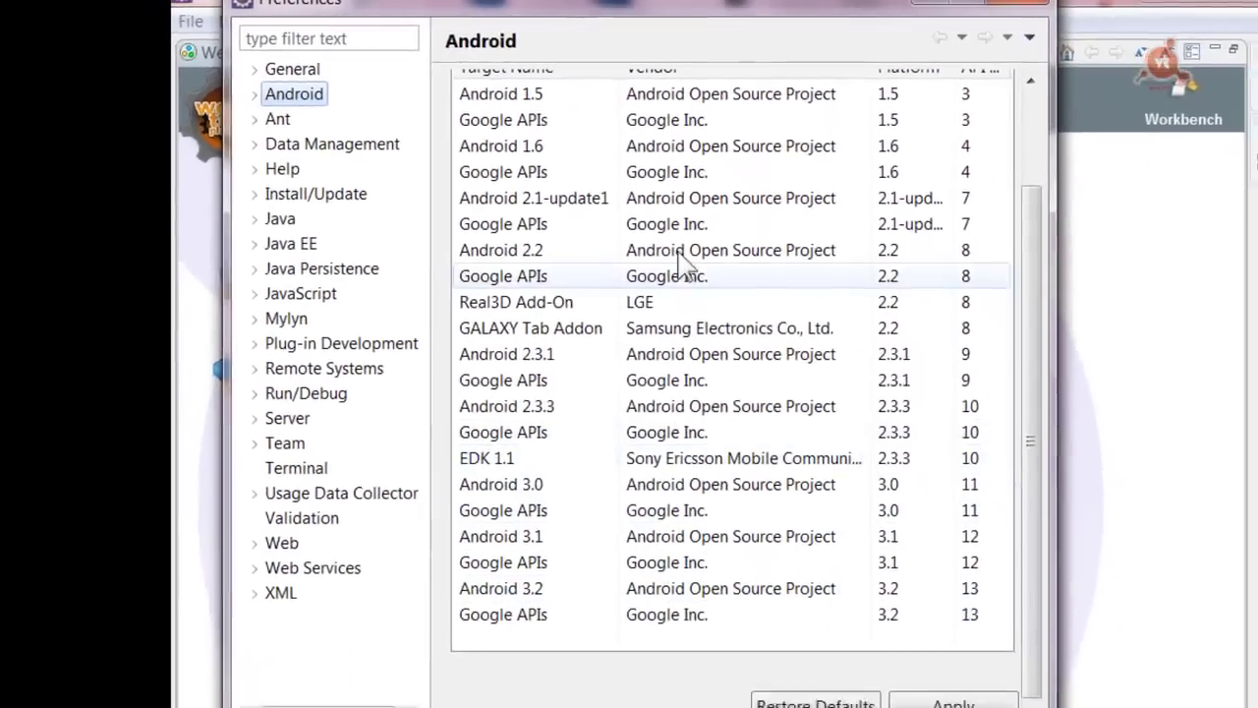
drag(1028, 433, 1033, 324)
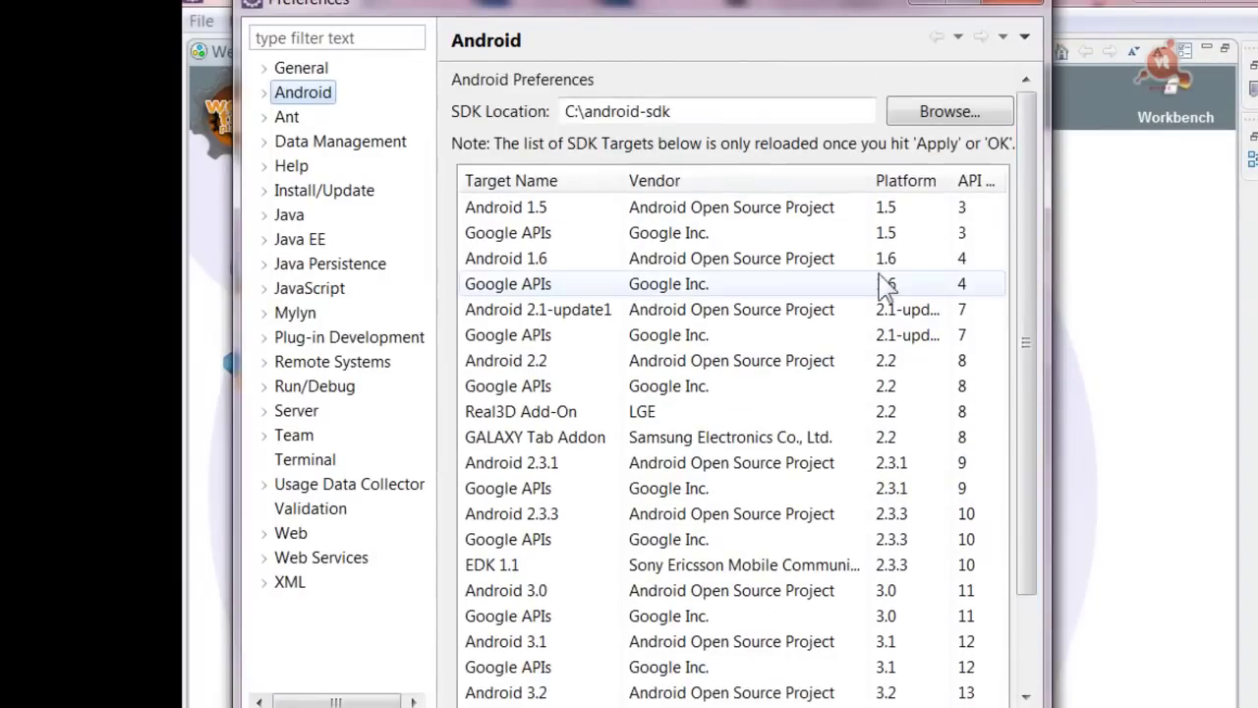
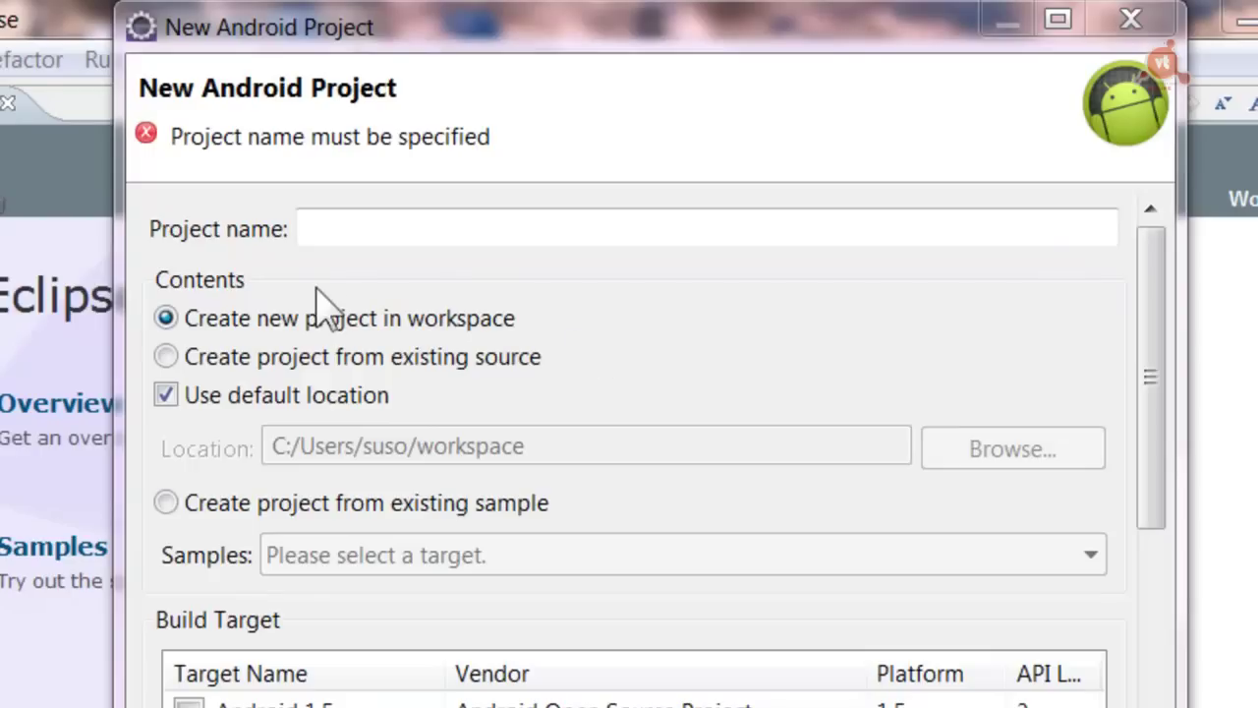
Name the new Android project Videotutorial1 and choose Android 2.3.1 as its build target
click(308, 225)
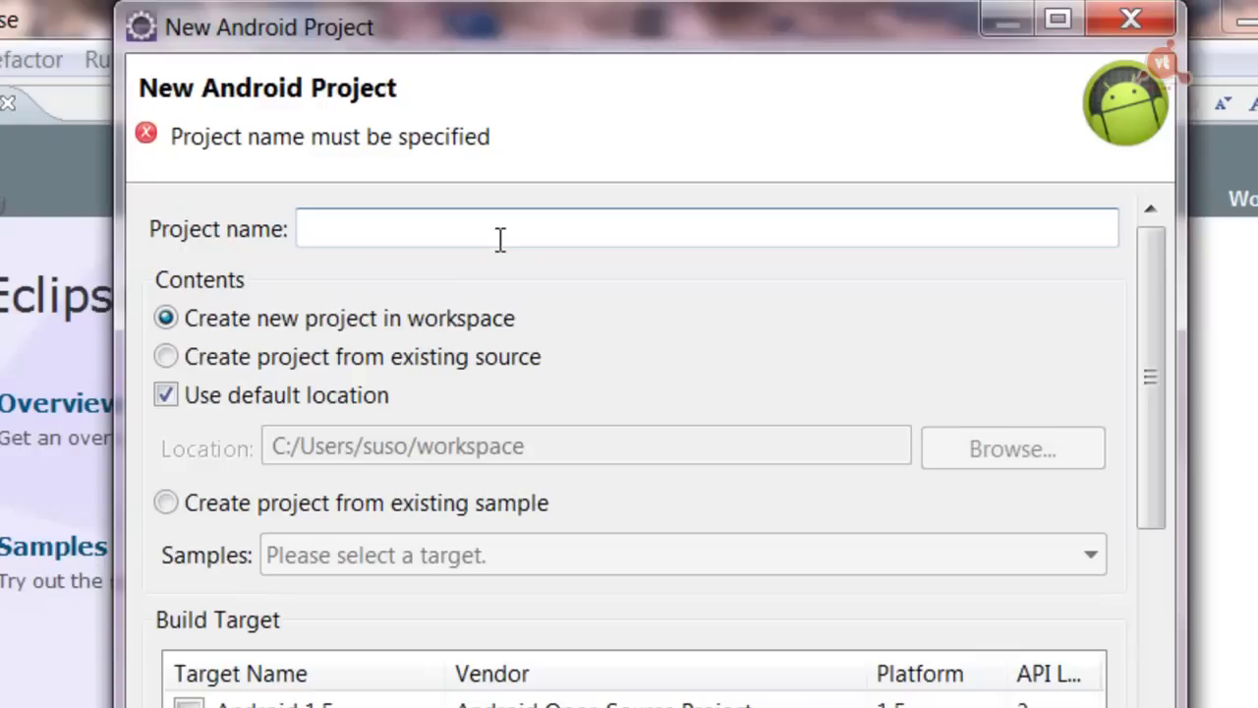
text(Videotutorial)
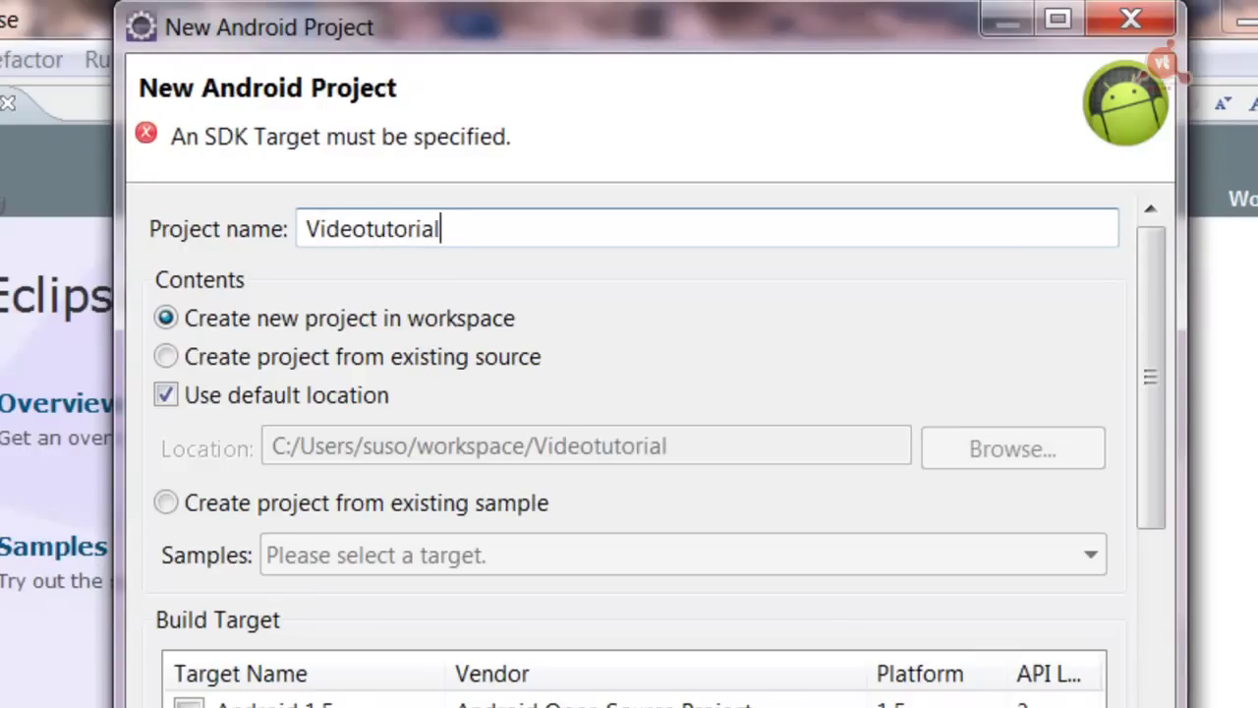
text(1)
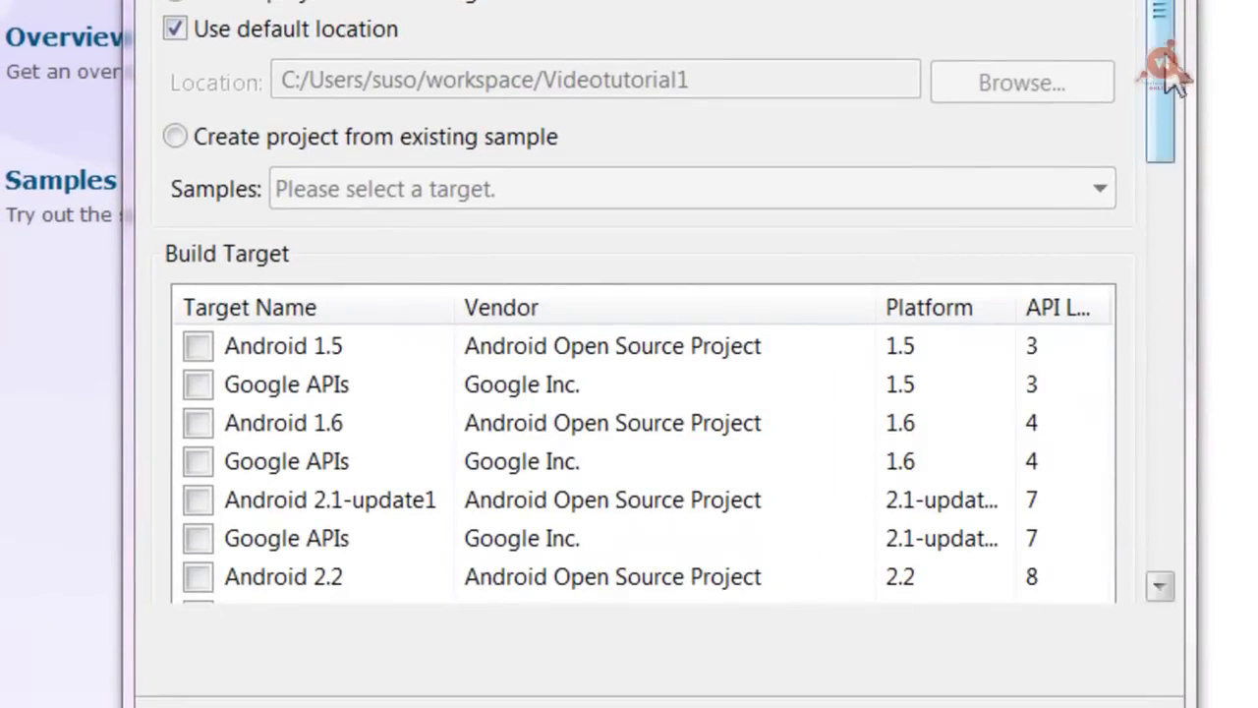
drag(1170, 77, 1151, 252)
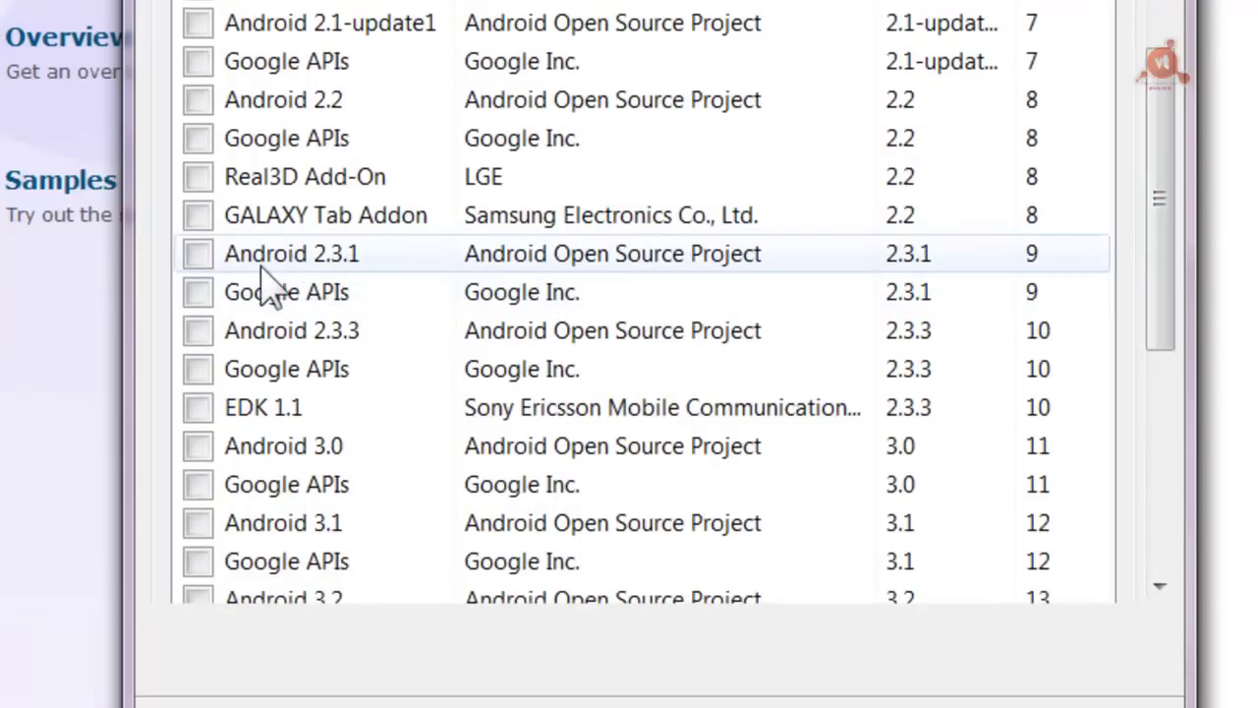
click(200, 258)
click(612, 268)
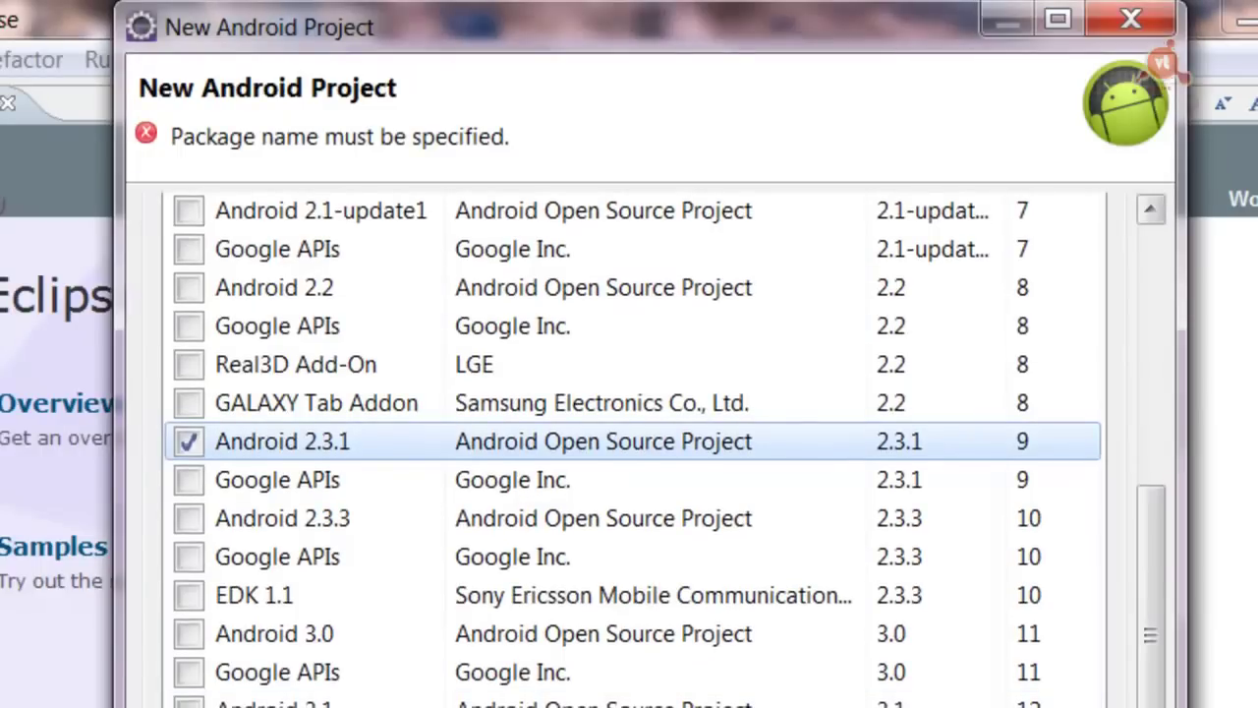
Set the package name to com.videotutoriales.videotutorial1 and finish creating the project without a test project
drag(1150, 521, 1150, 668)
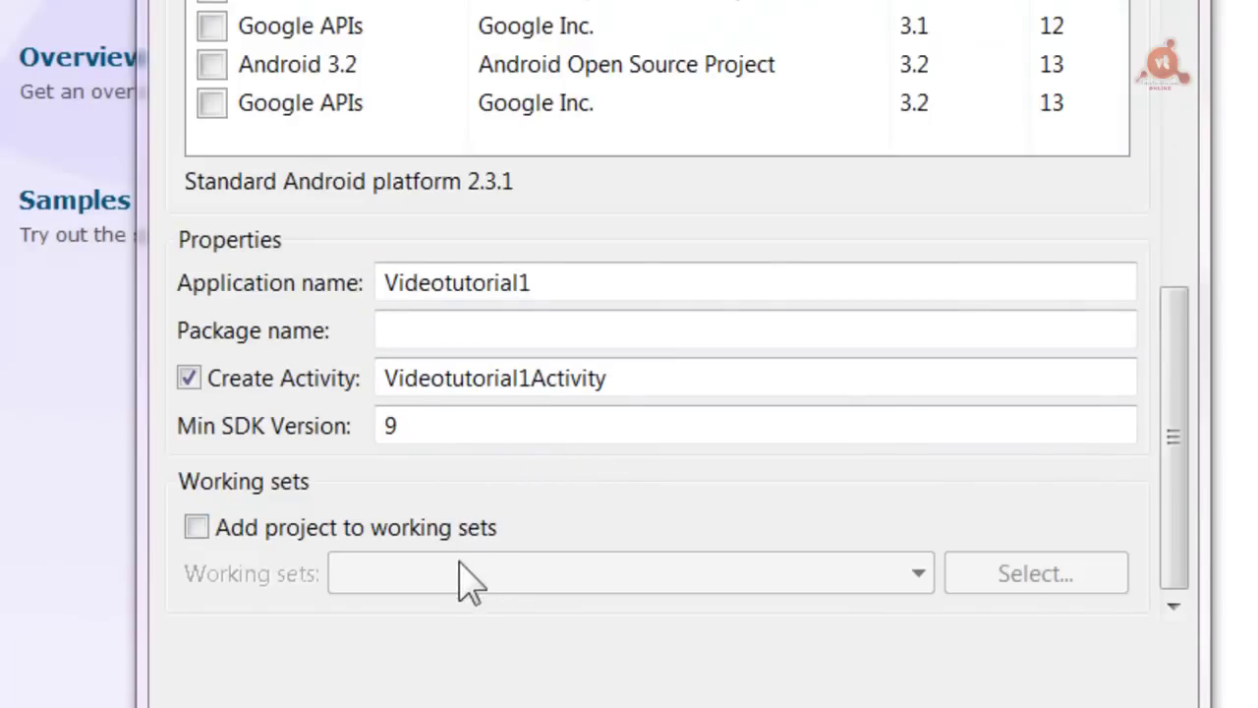
click(432, 330)
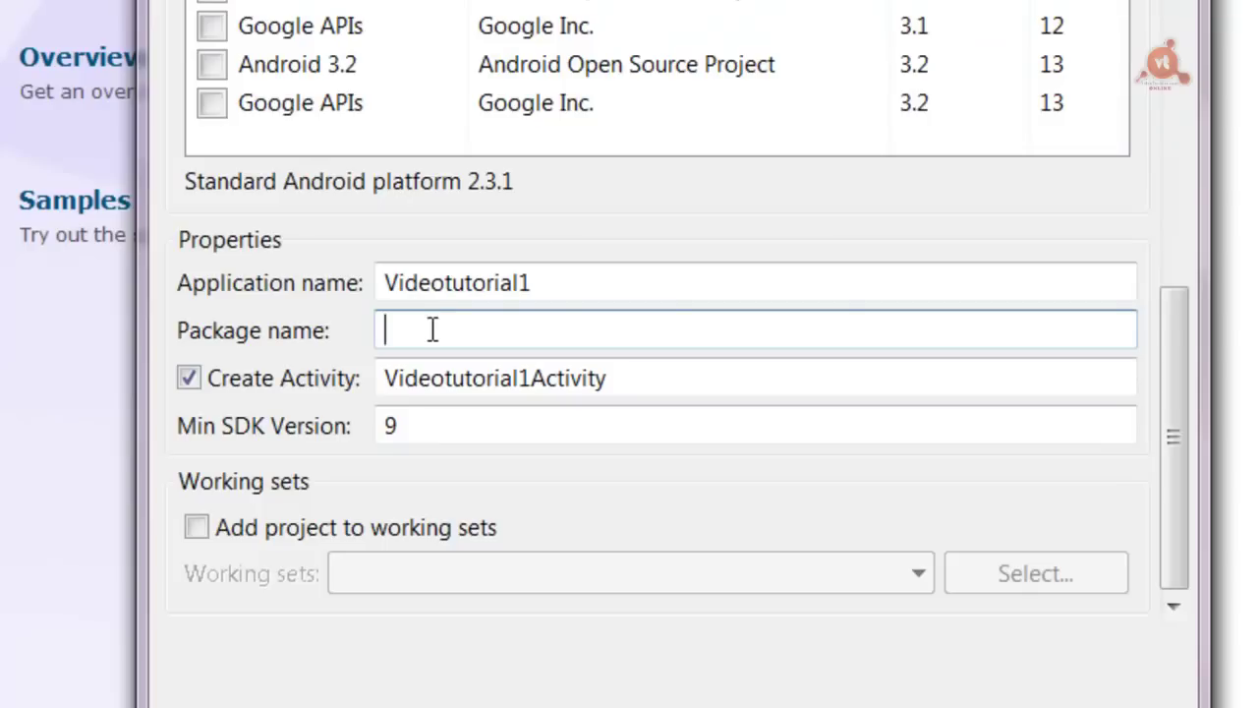
text(com.v)
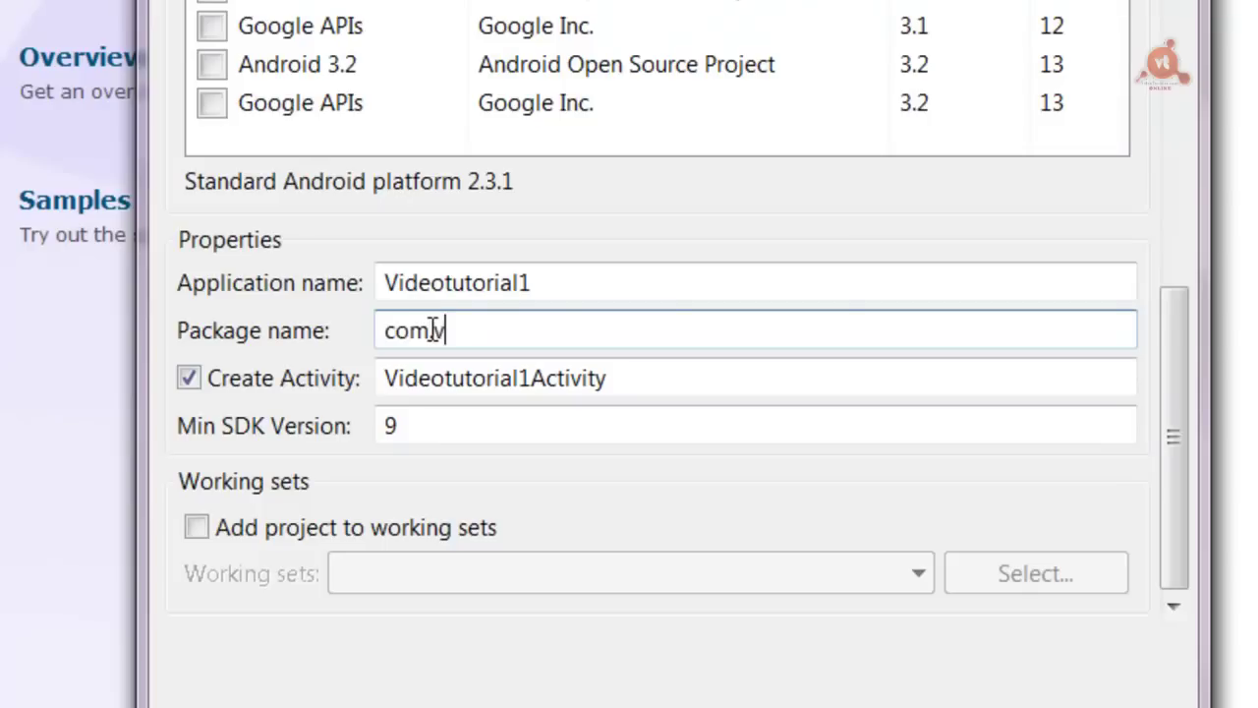
text(ideotutorial)
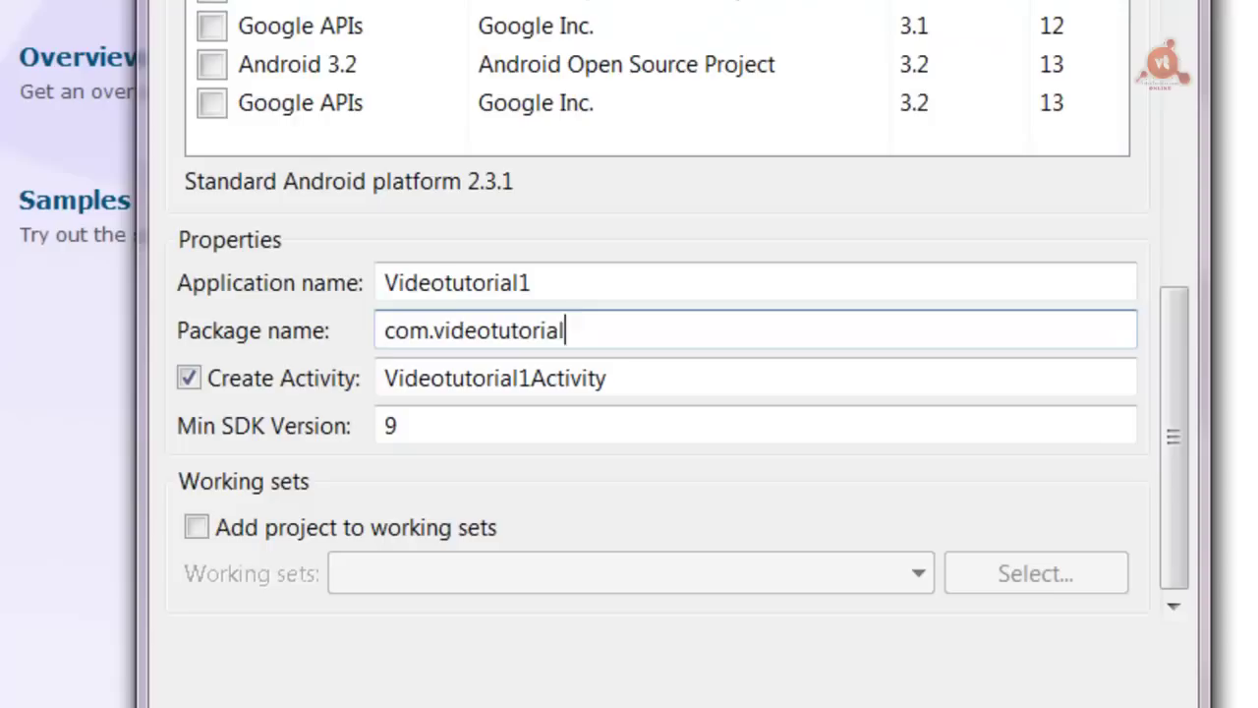
text(es.videotutorial)
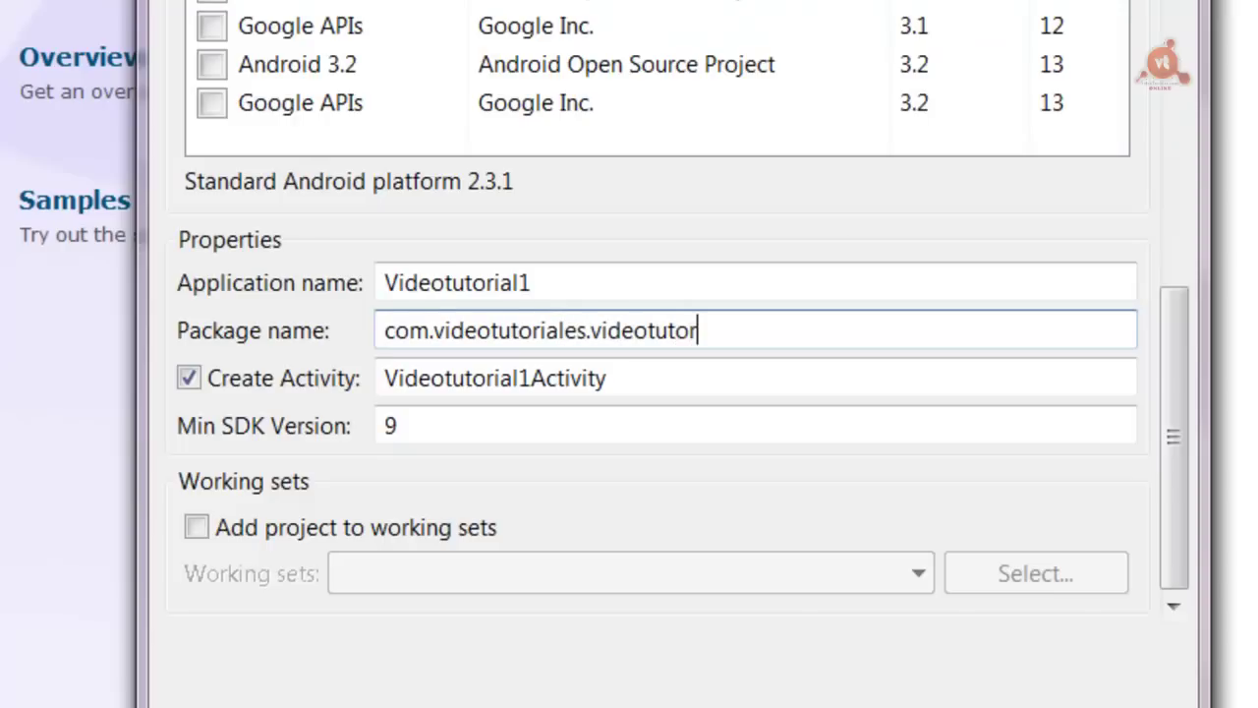
text(1)
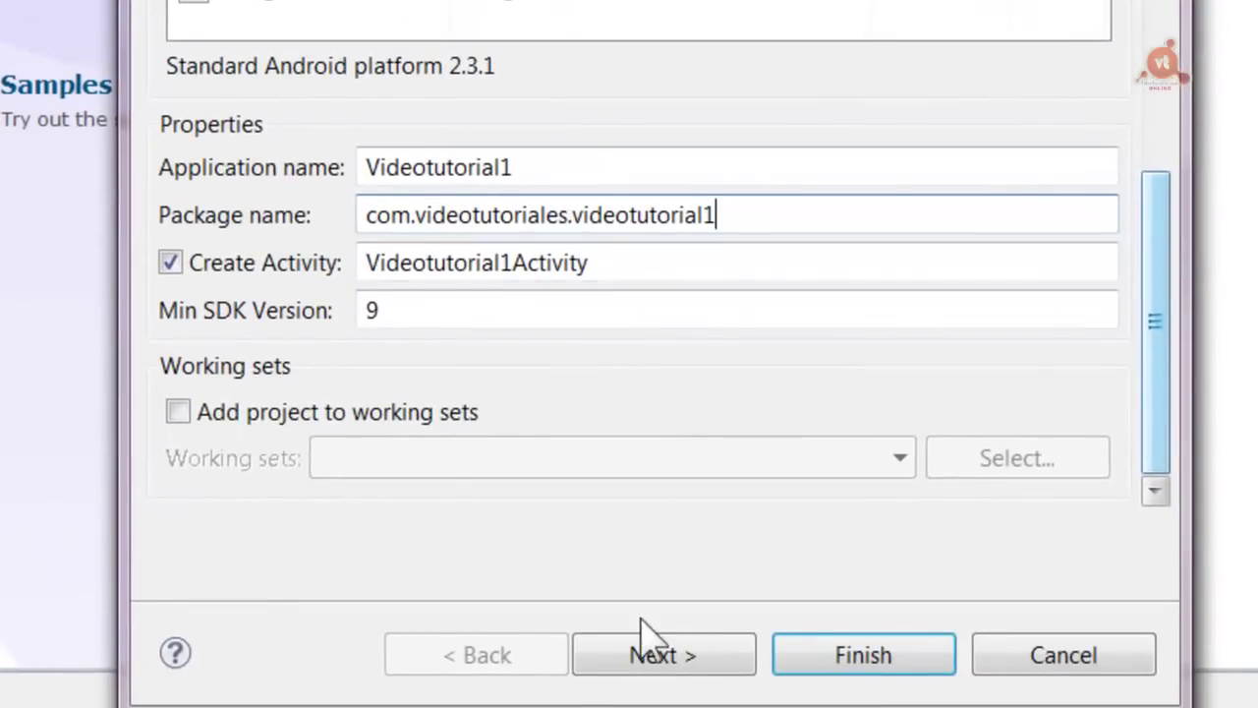
click(664, 656)
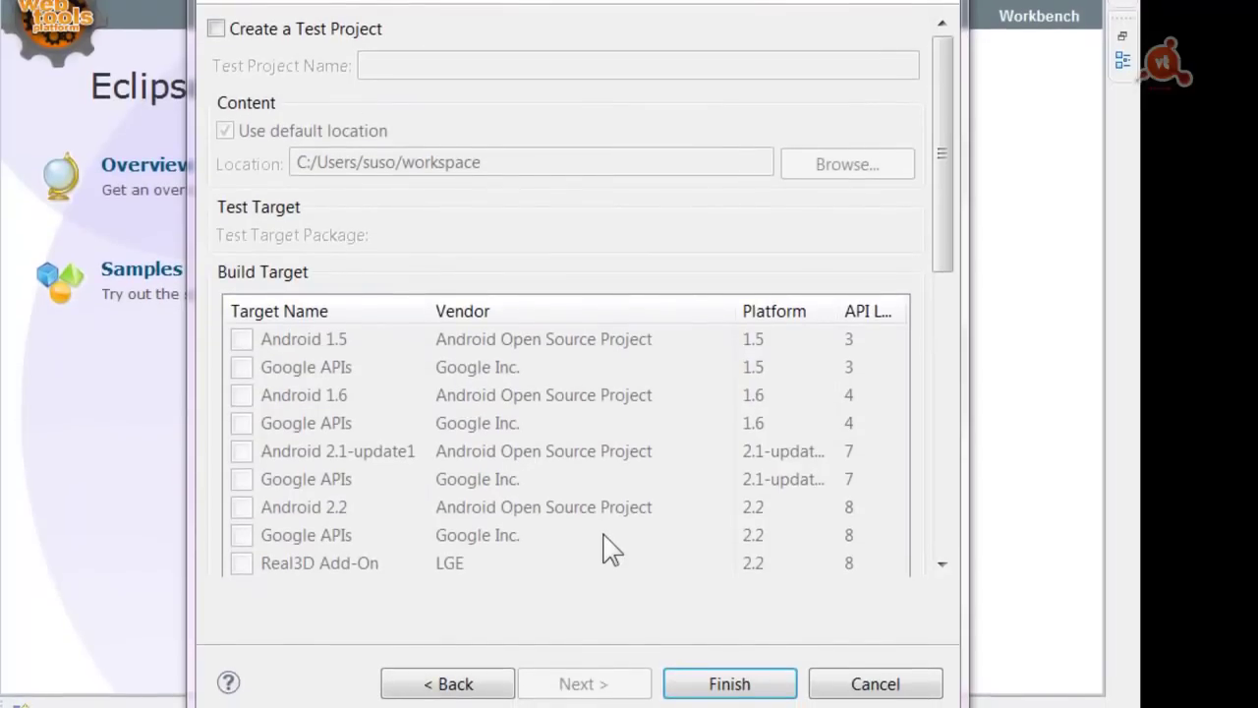
click(727, 684)
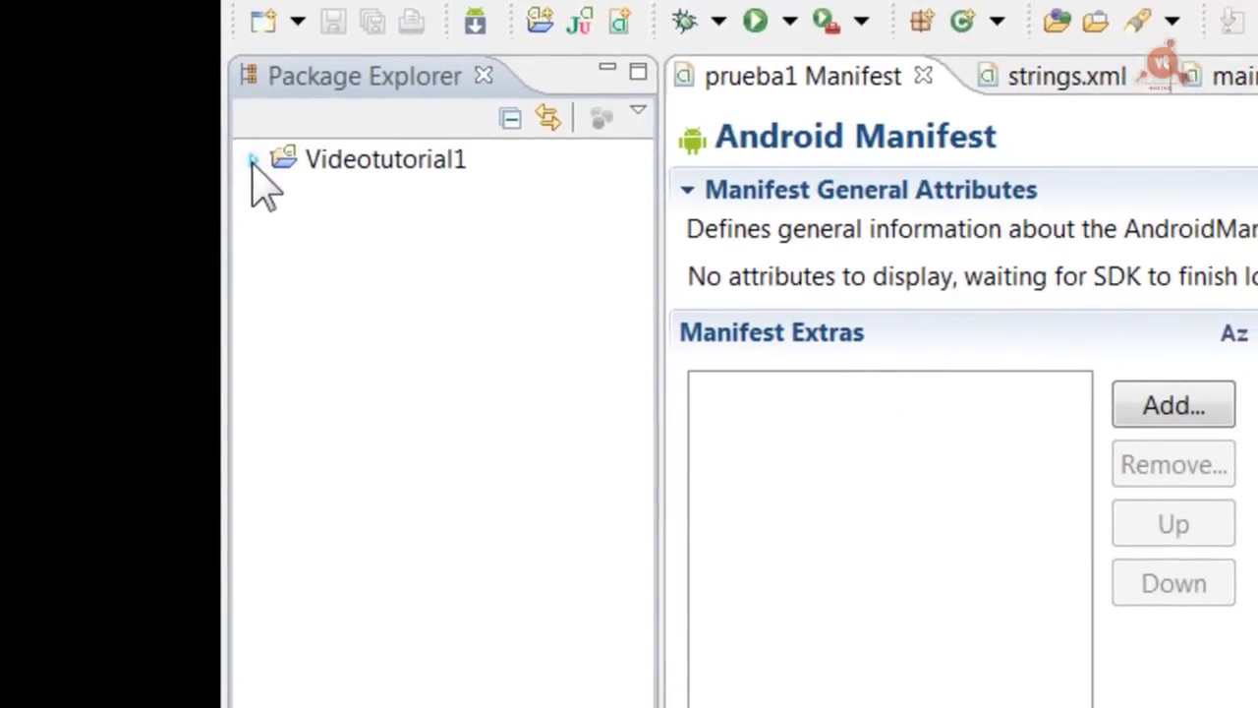
Expand the Videotutorial1 project and its src folder, and widen the Package Explorer to show the full package name
click(253, 162)
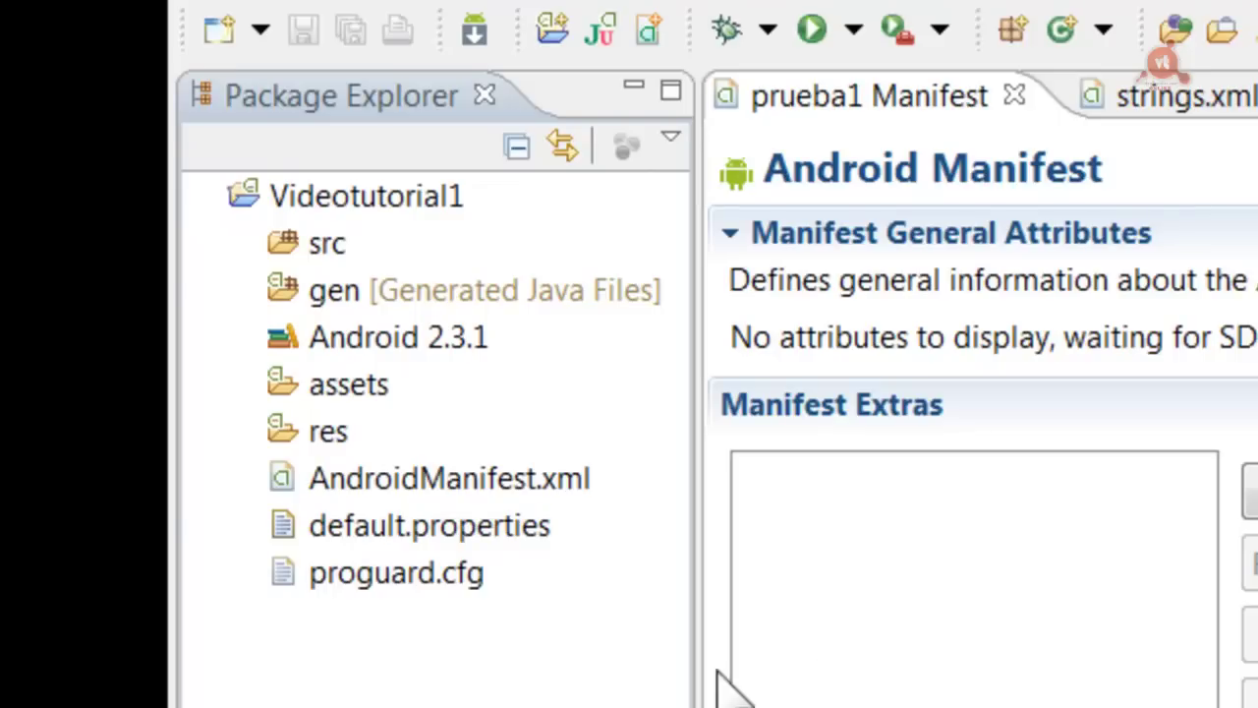
click(246, 243)
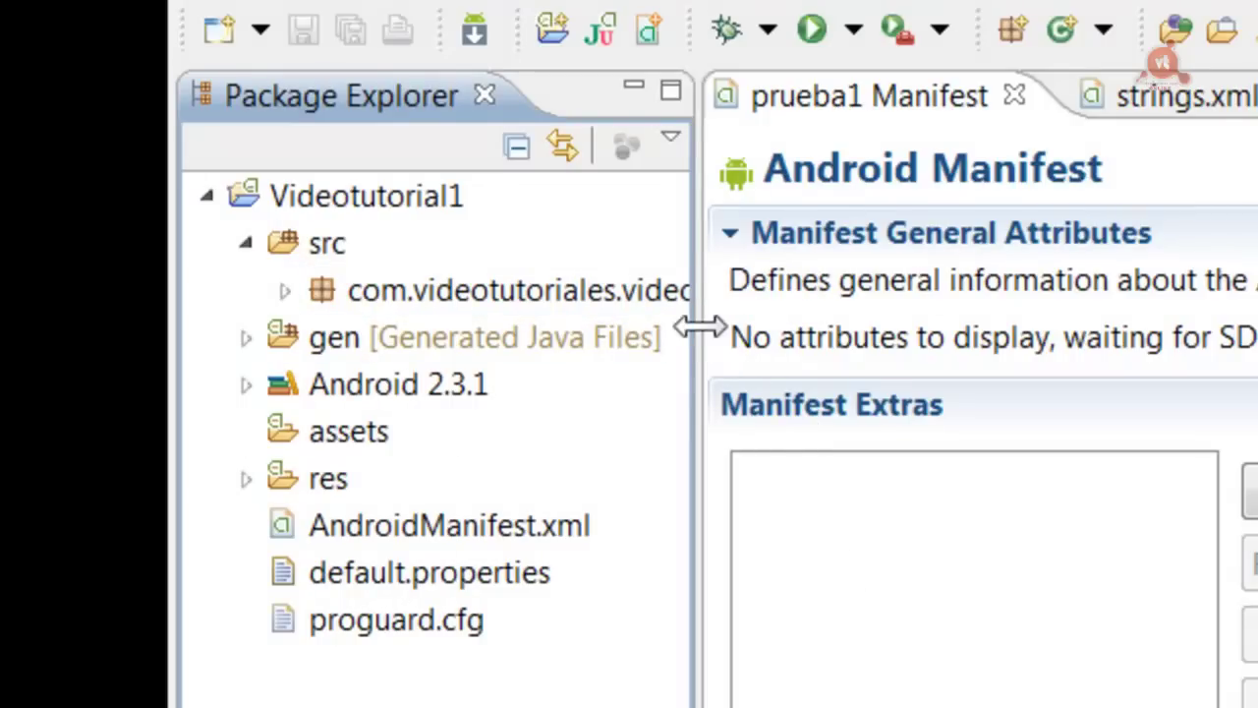
drag(706, 328, 888, 323)
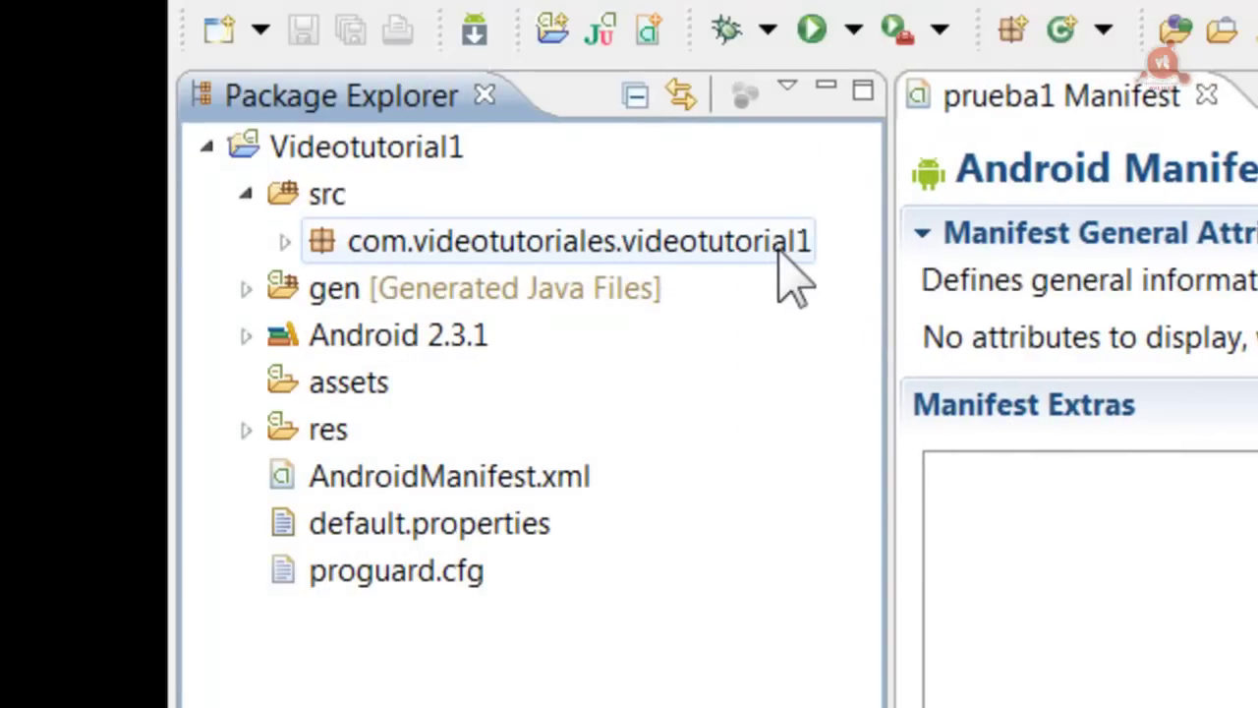
Inspect the contents of the package in the src folder and of the generated Java files folder, collapsing each folder again
click(286, 242)
click(456, 294)
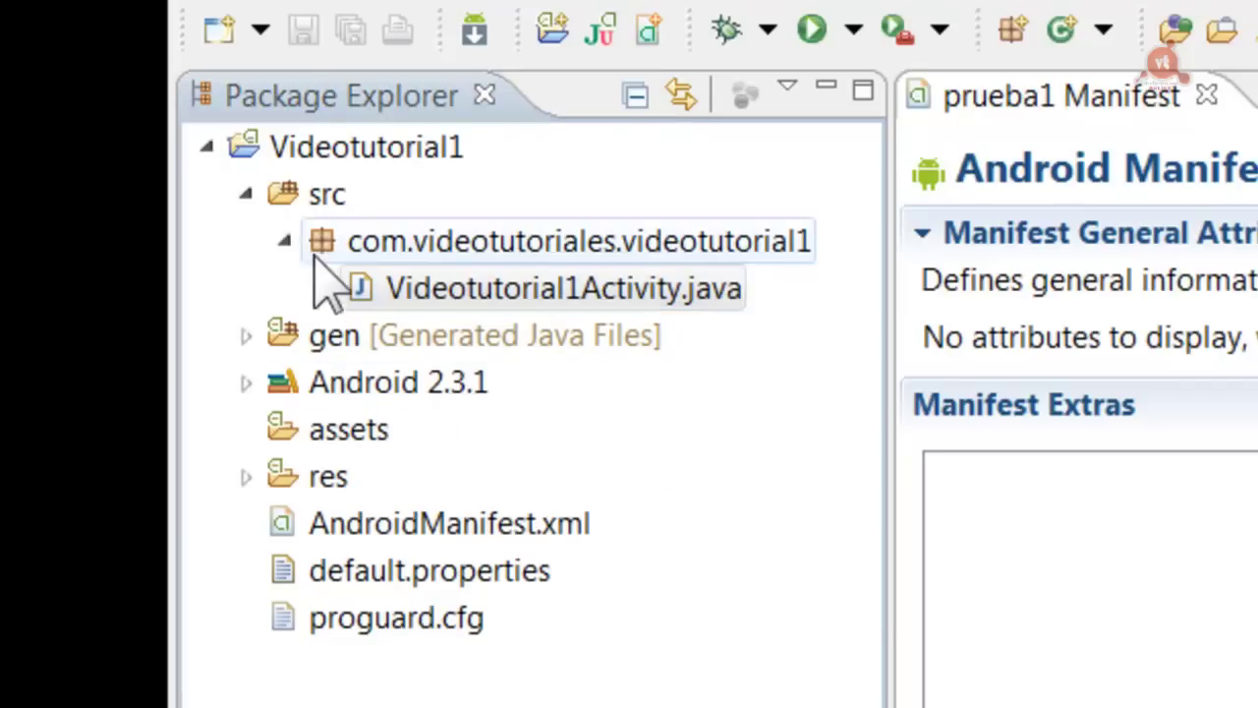
click(245, 194)
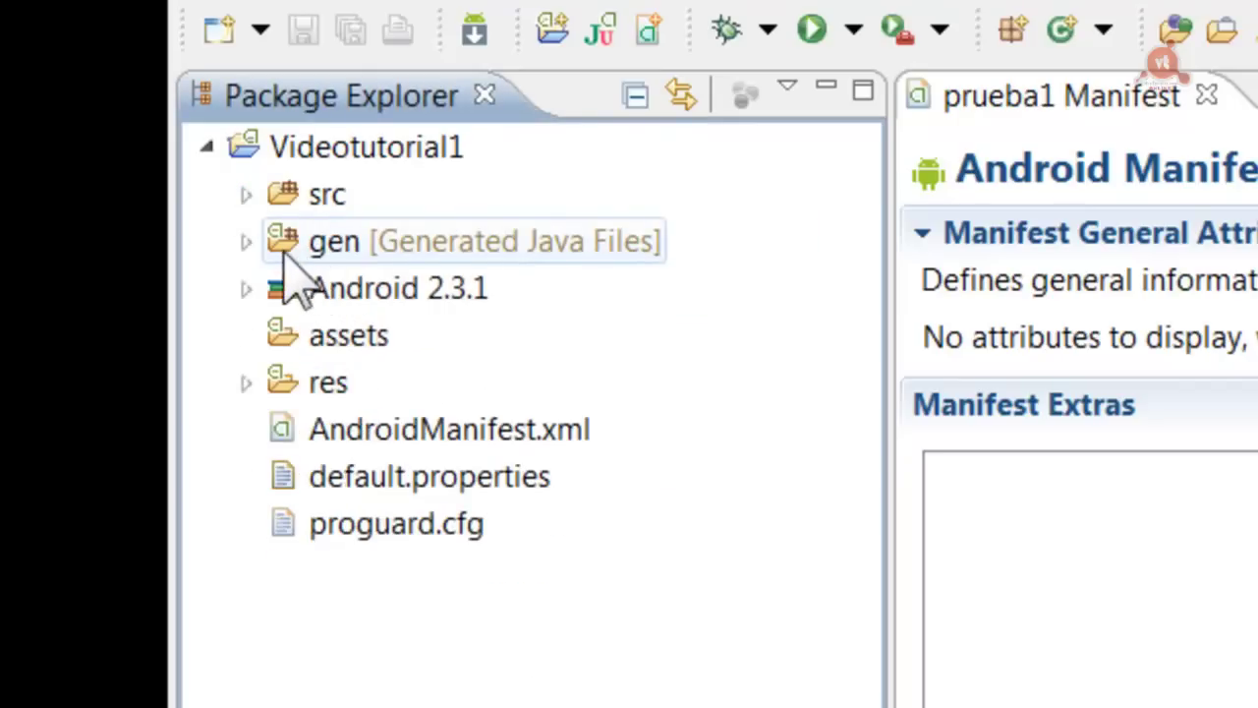
click(246, 241)
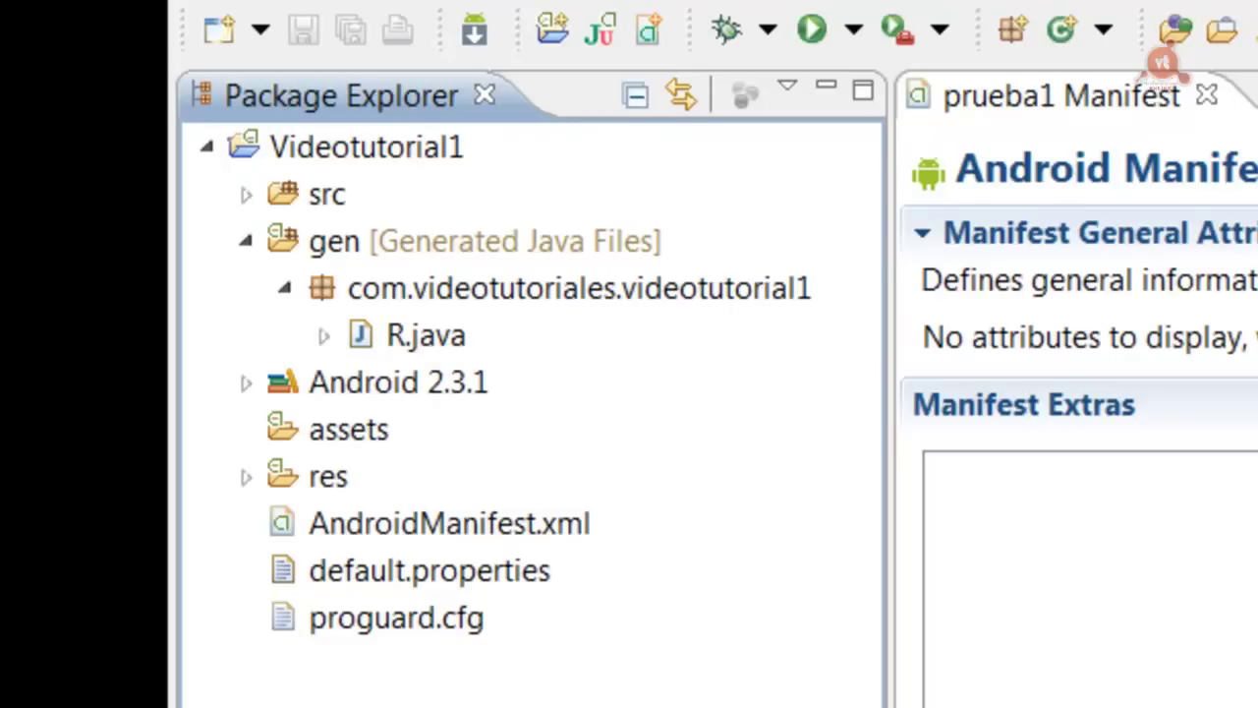
click(245, 244)
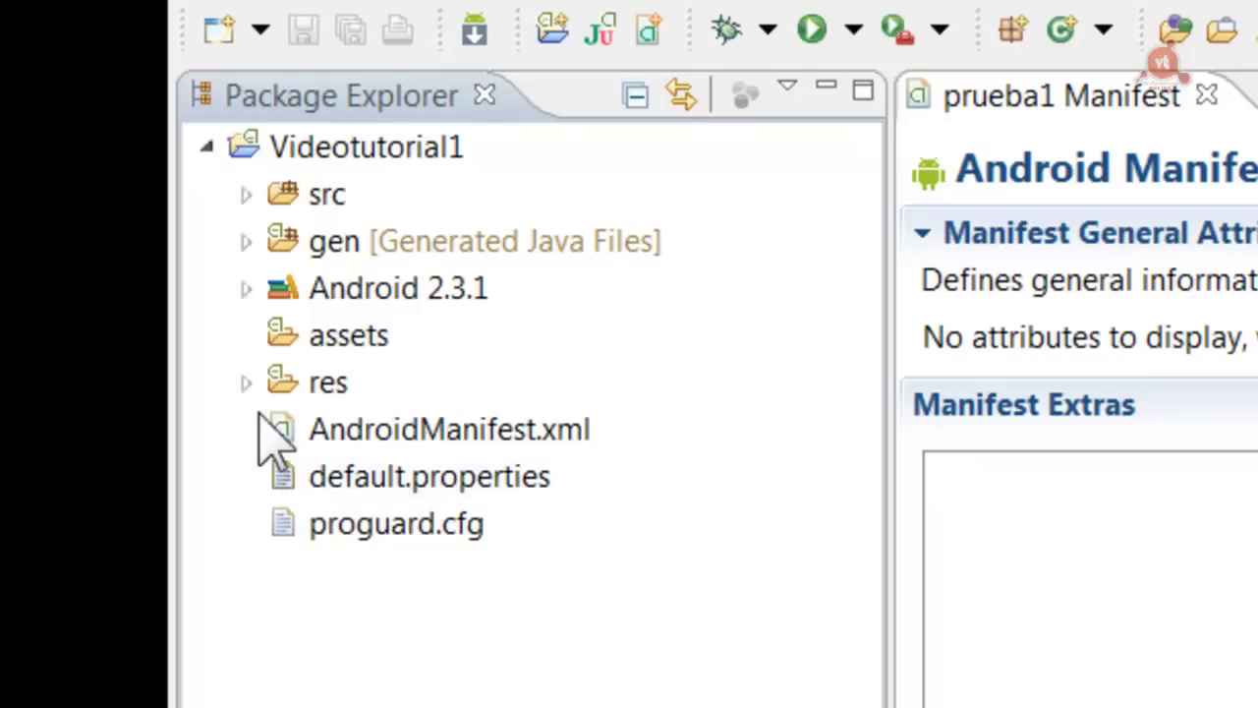
Inspect the res folder with its layout and values subfolders, and collapse it again
click(245, 384)
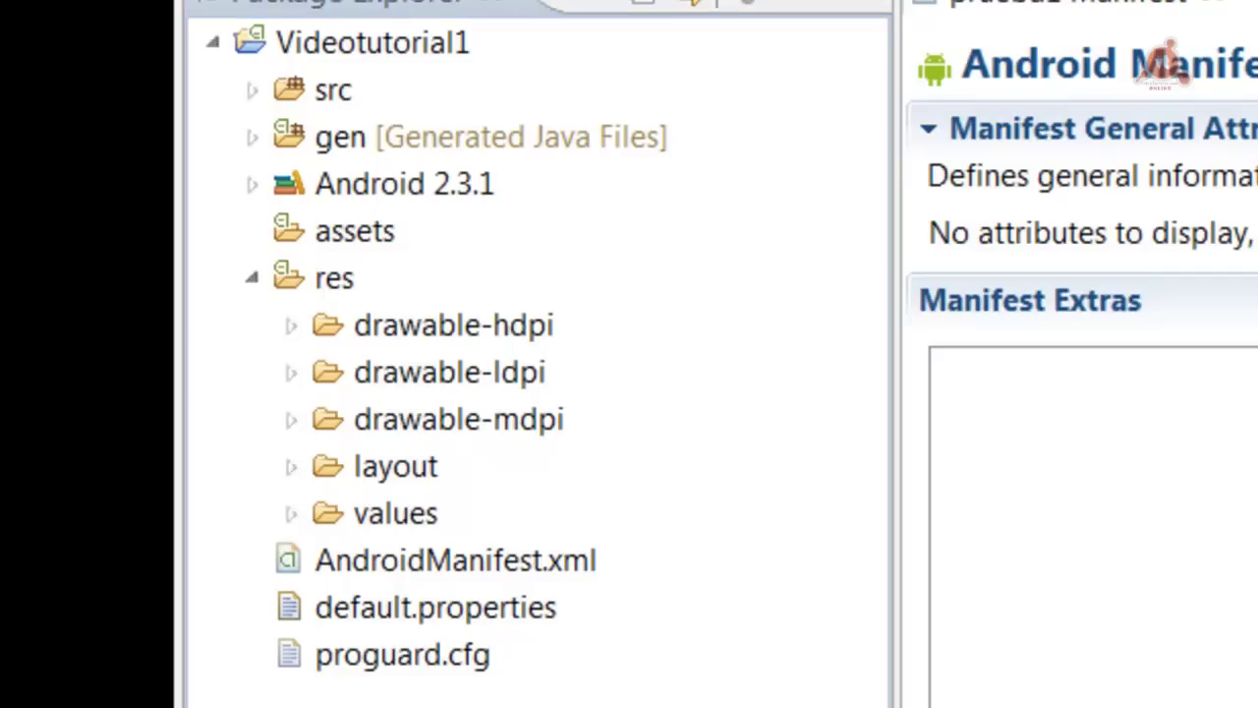
click(290, 467)
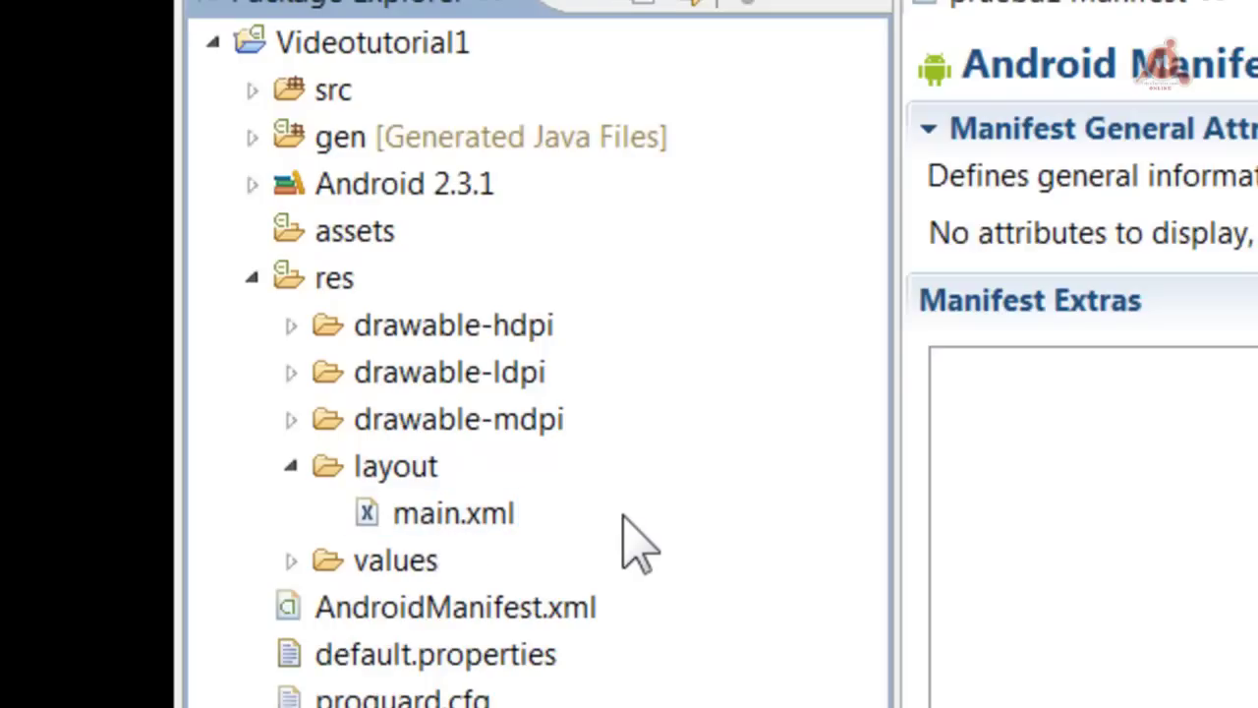
click(290, 467)
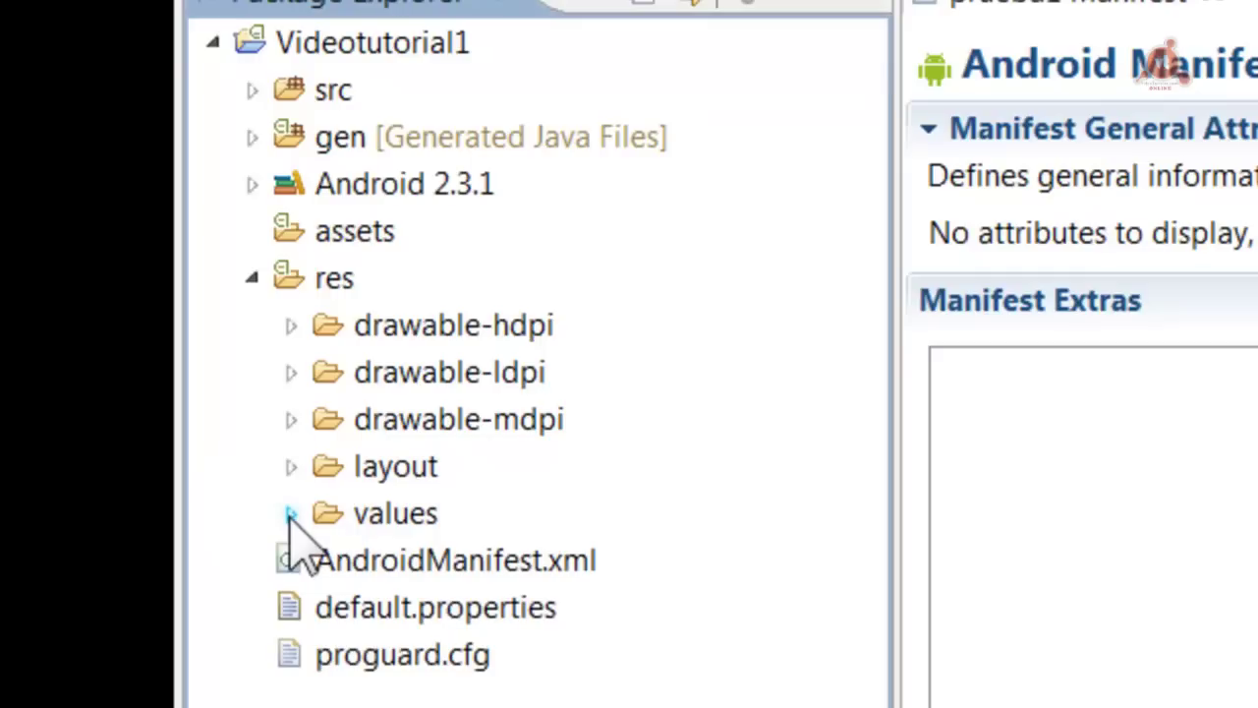
click(290, 514)
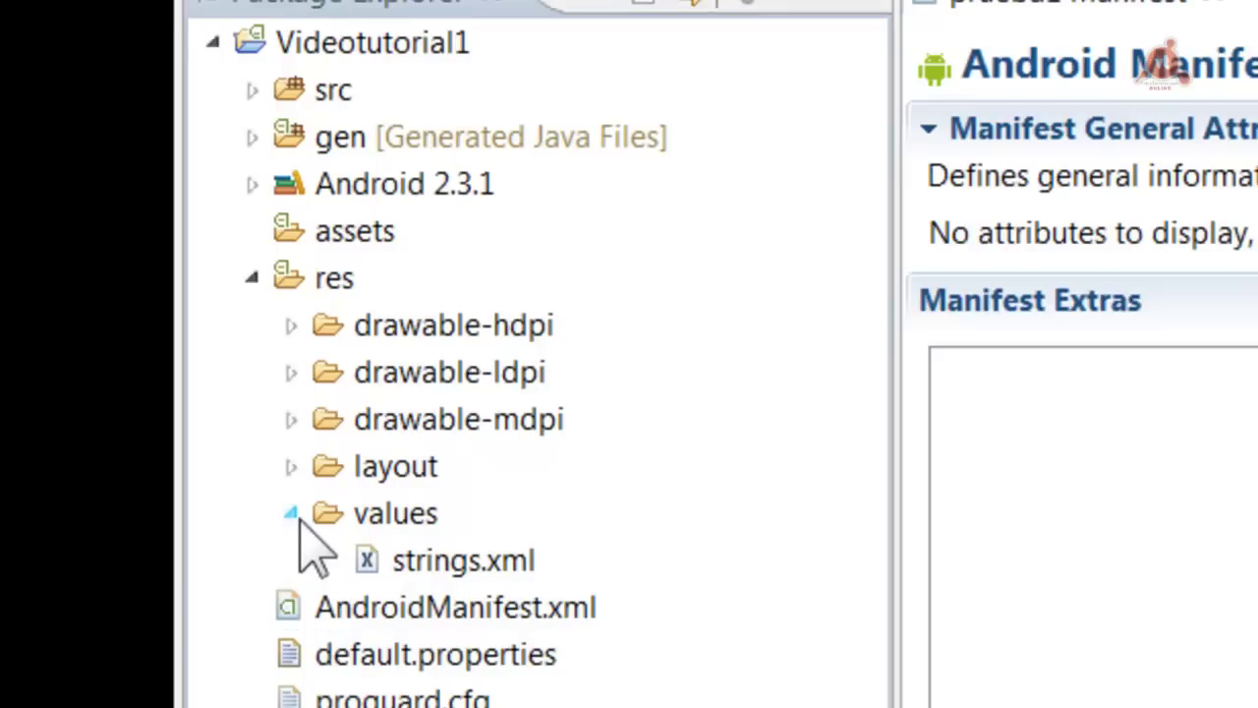
click(292, 513)
click(252, 278)
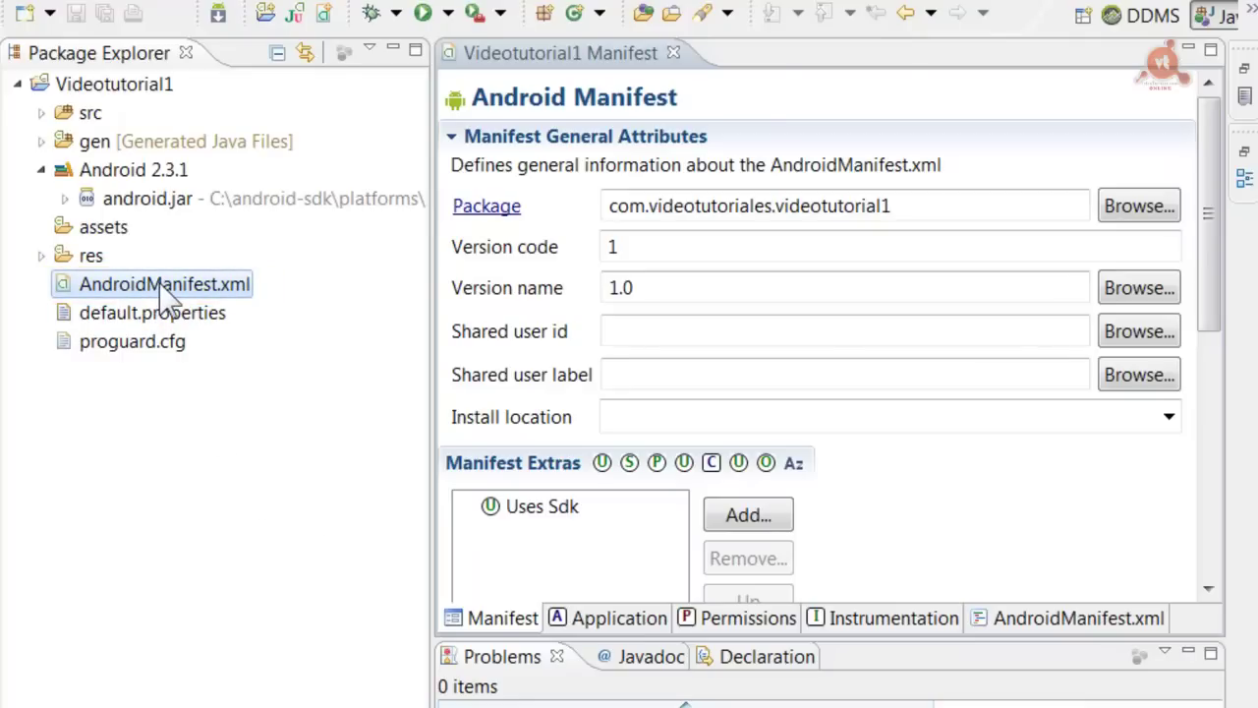
Review the manifest's general attributes, application settings and nodes, permissions, instrumentation and XML source
mouse_move(458, 375)
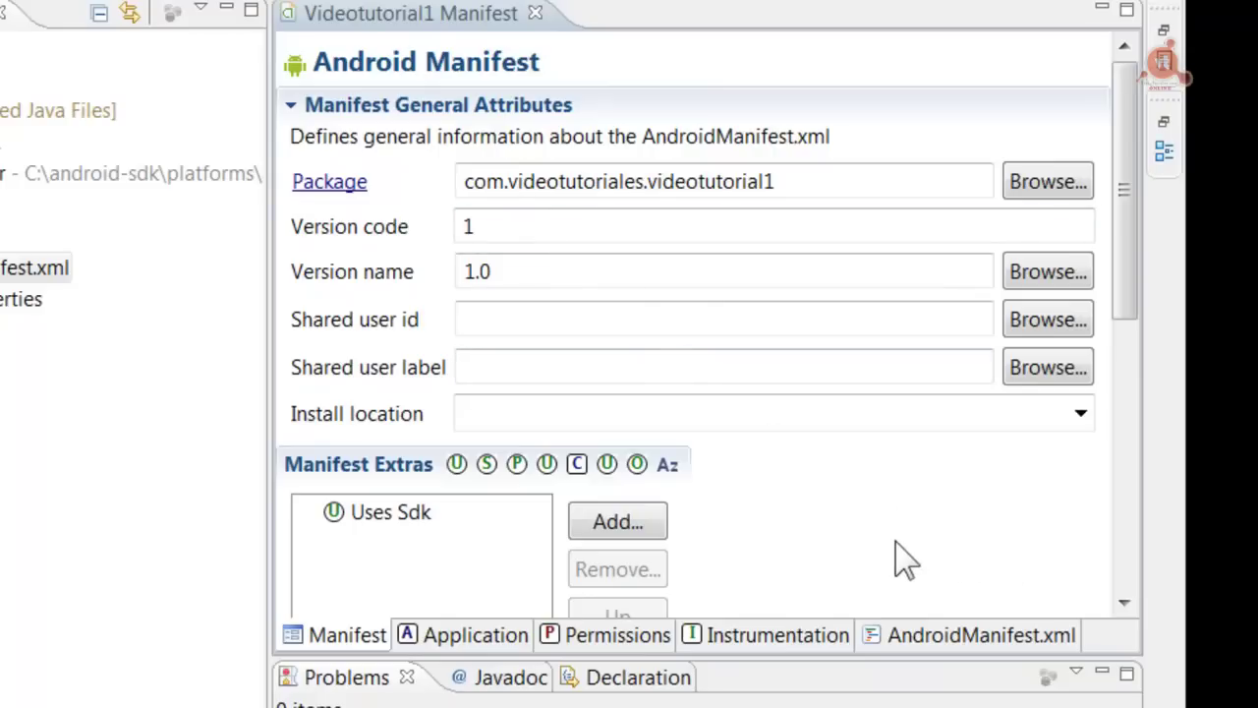
click(457, 639)
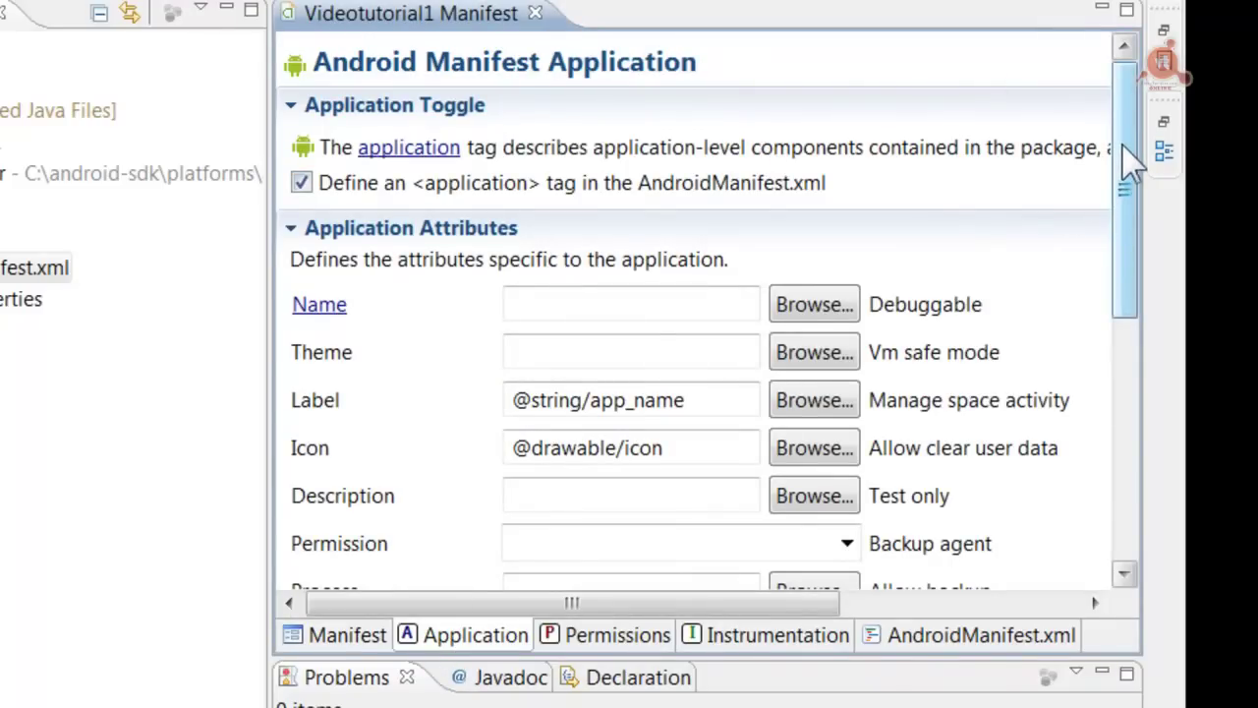
drag(1123, 145, 1123, 416)
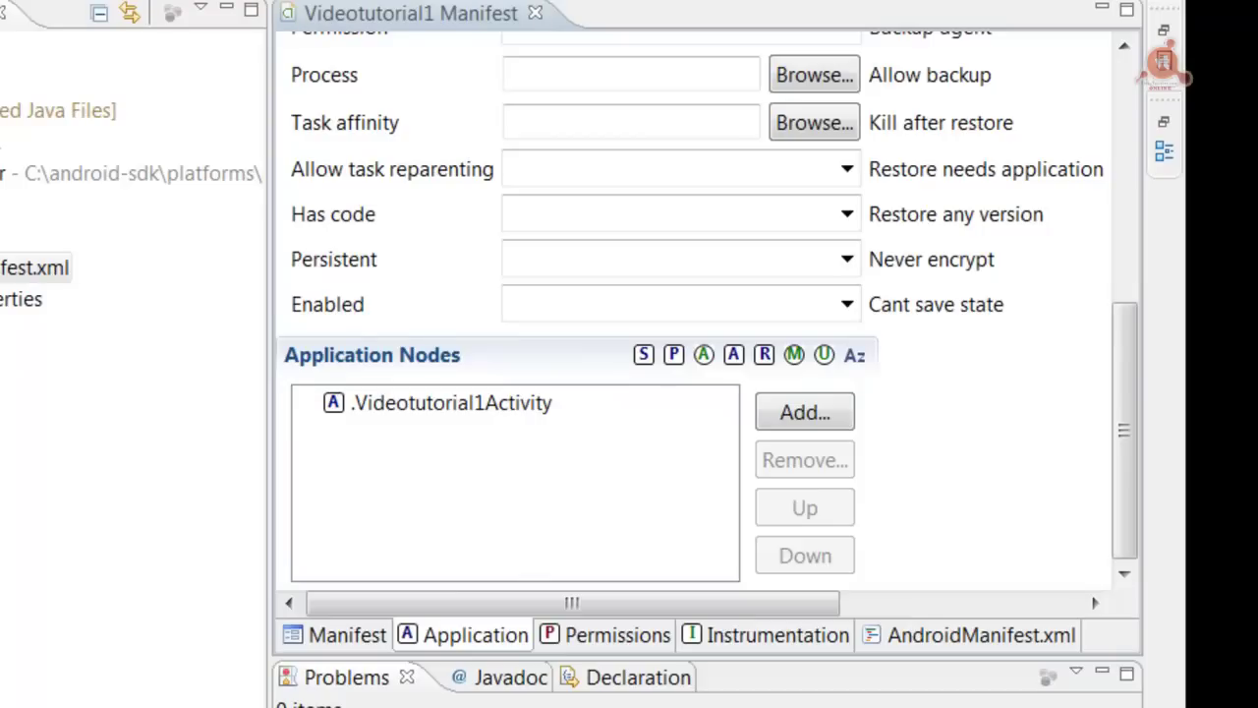
click(594, 635)
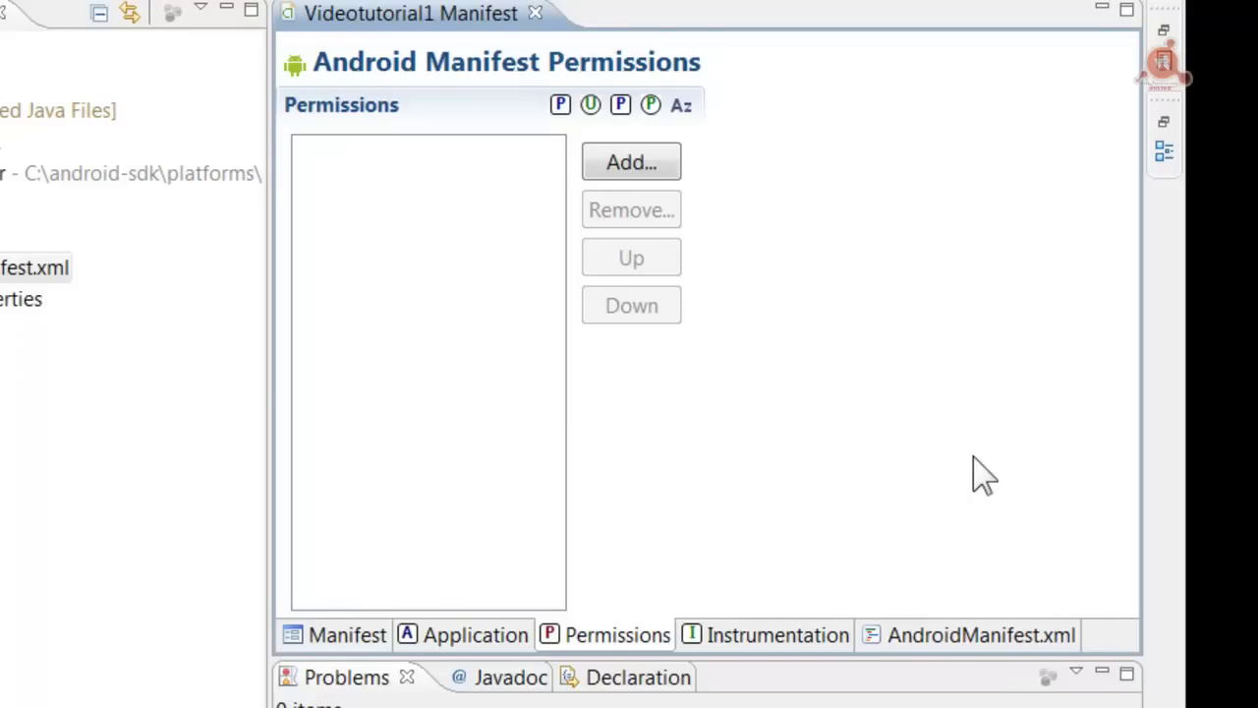
click(747, 635)
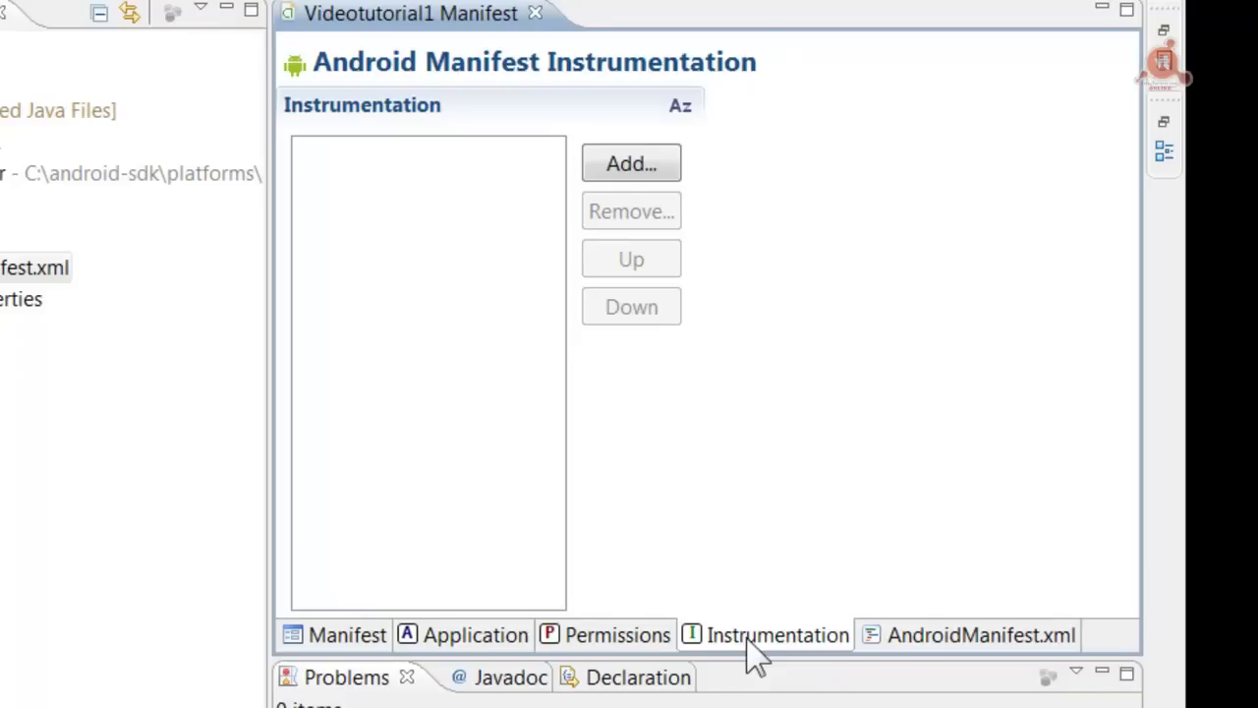
click(951, 639)
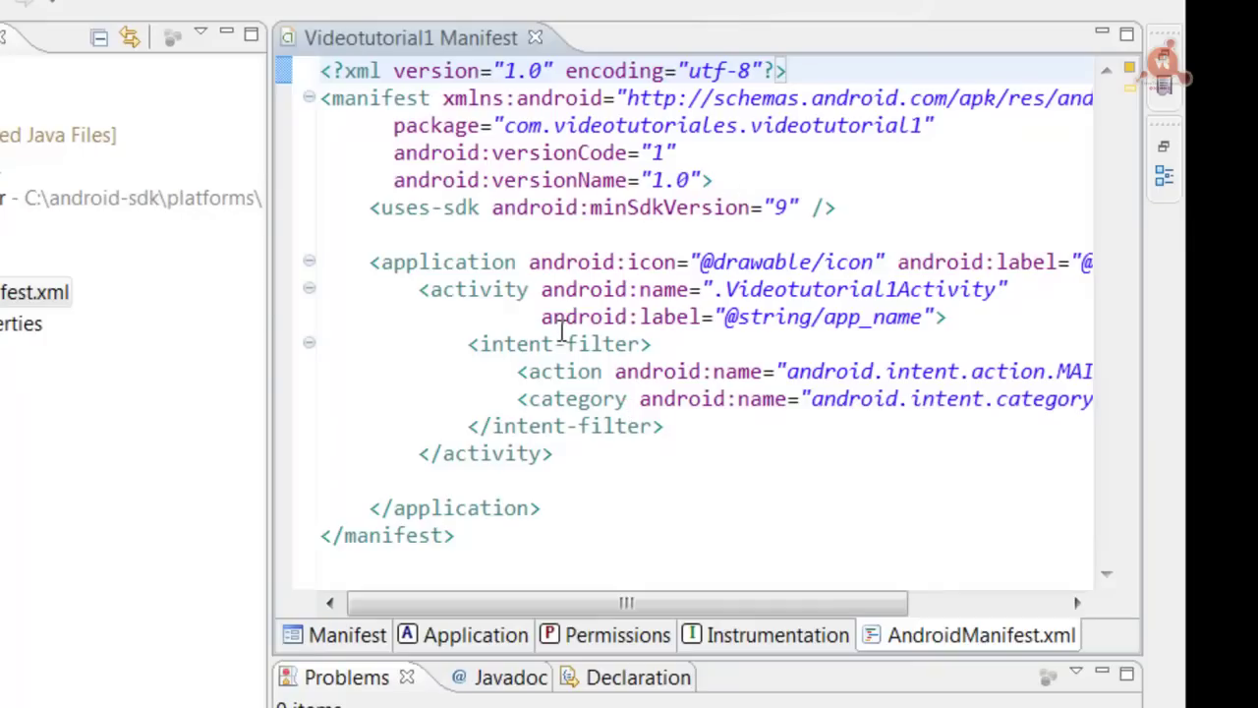
Set the application's Debuggable attribute to true in the manifest and save the file
click(459, 637)
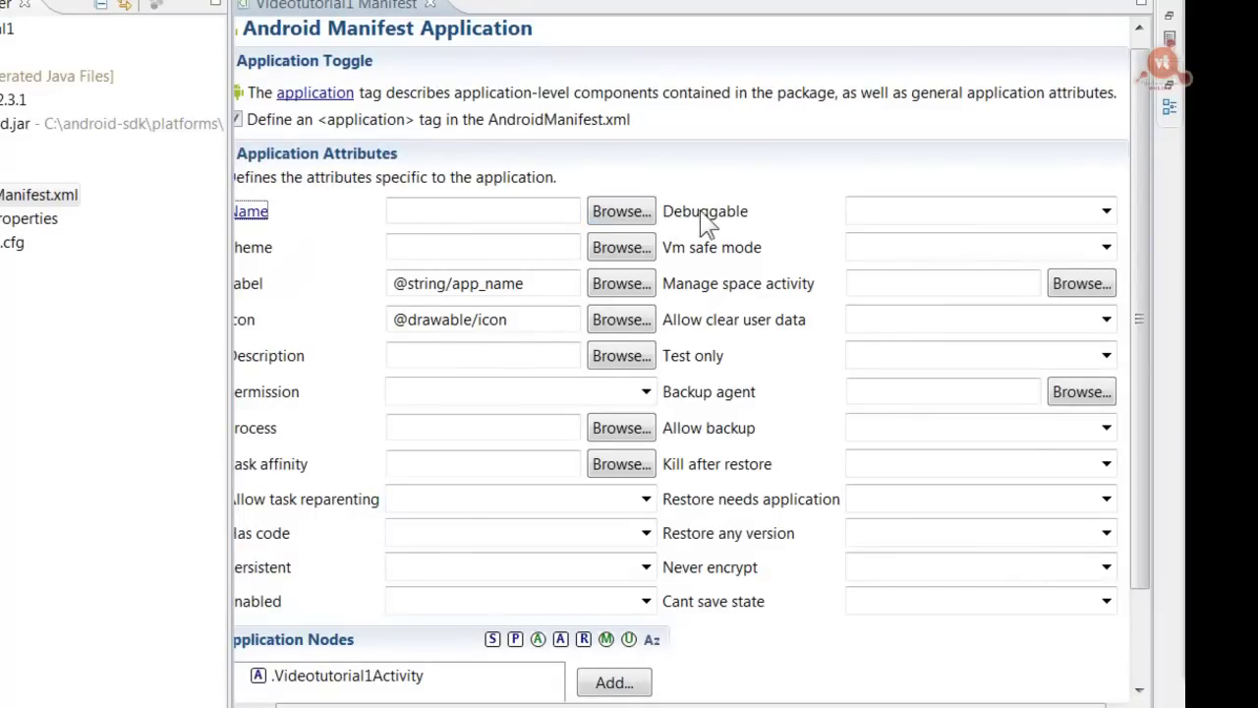
click(1109, 211)
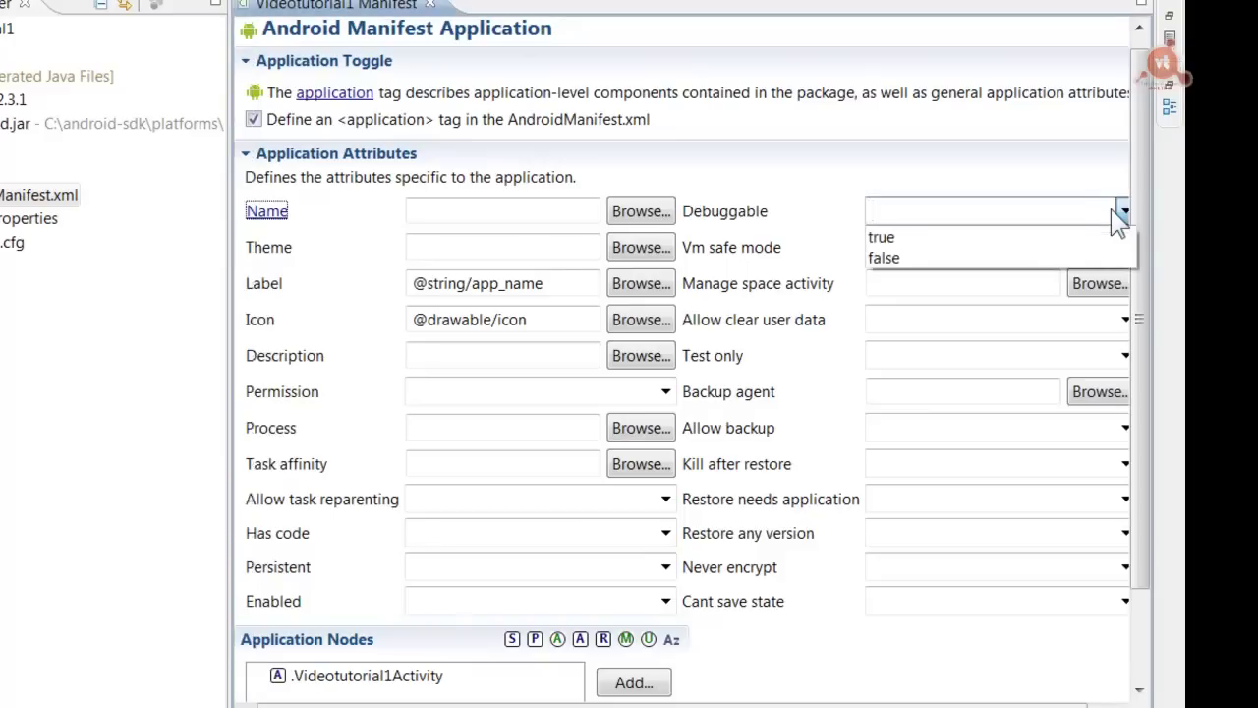
click(889, 239)
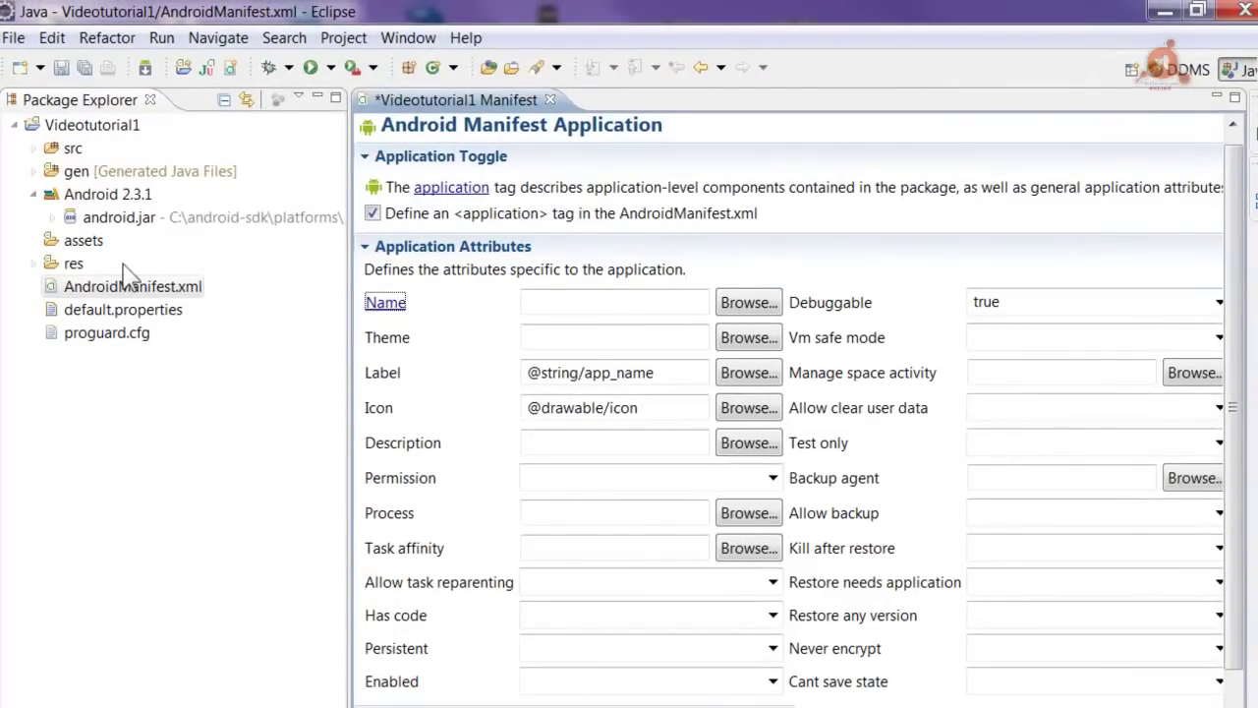
click(61, 68)
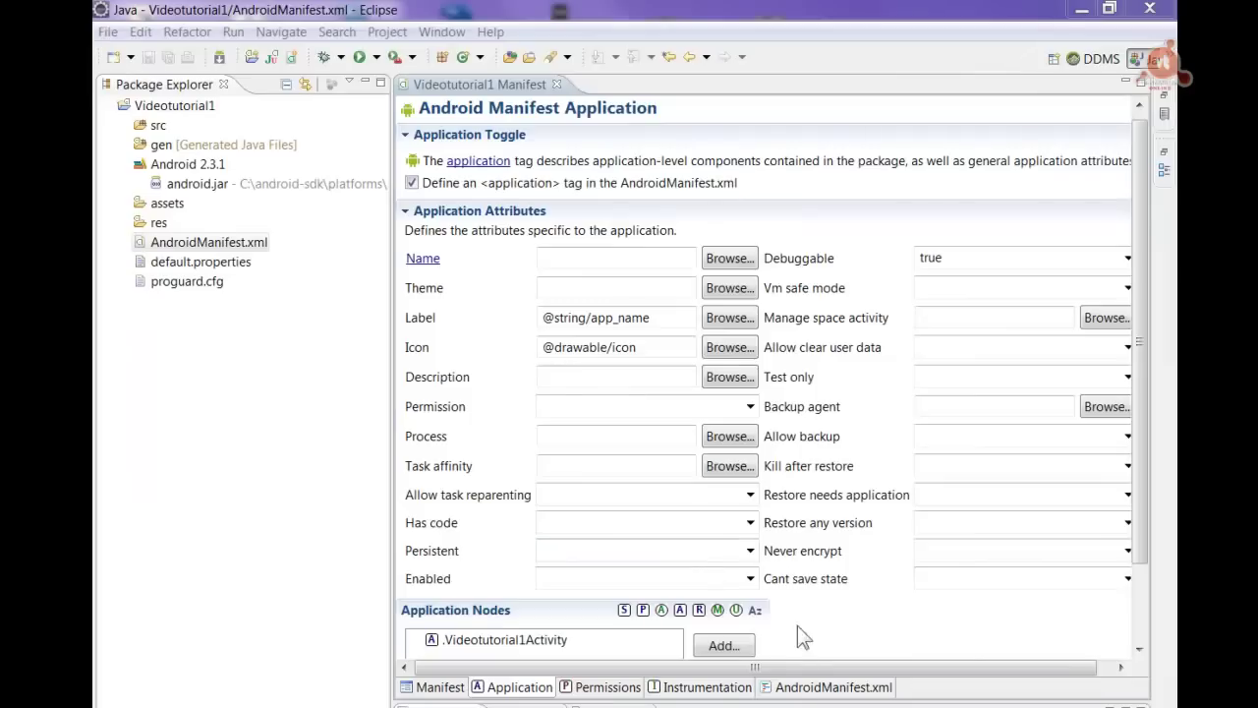
Check the android:debuggable attribute of the application tag in the manifest's XML source
click(824, 690)
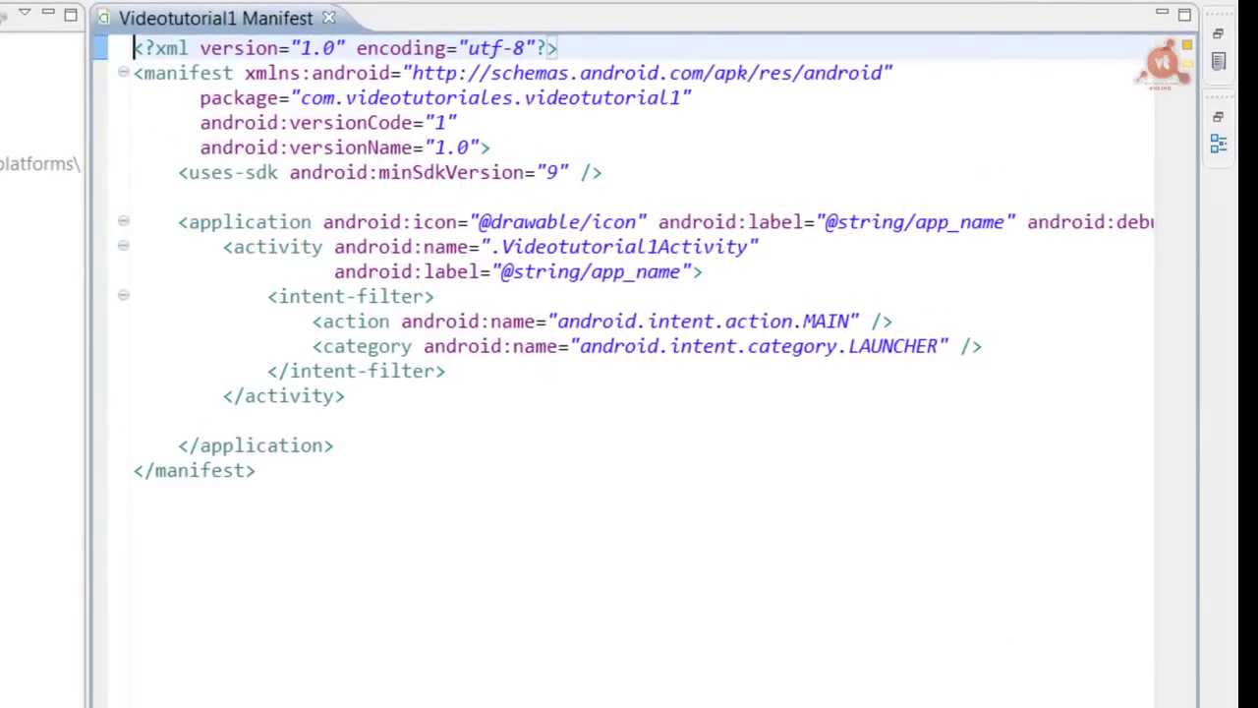
scroll(919, 209, right, 4)
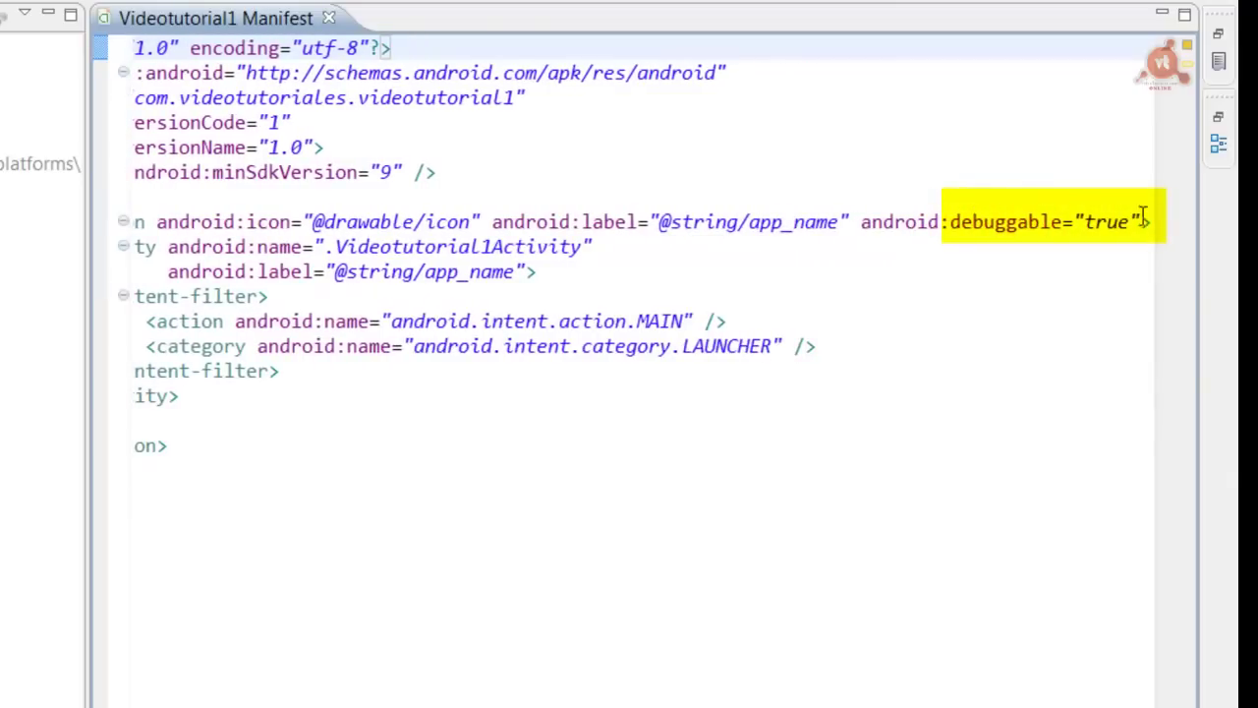
drag(860, 224, 1154, 225)
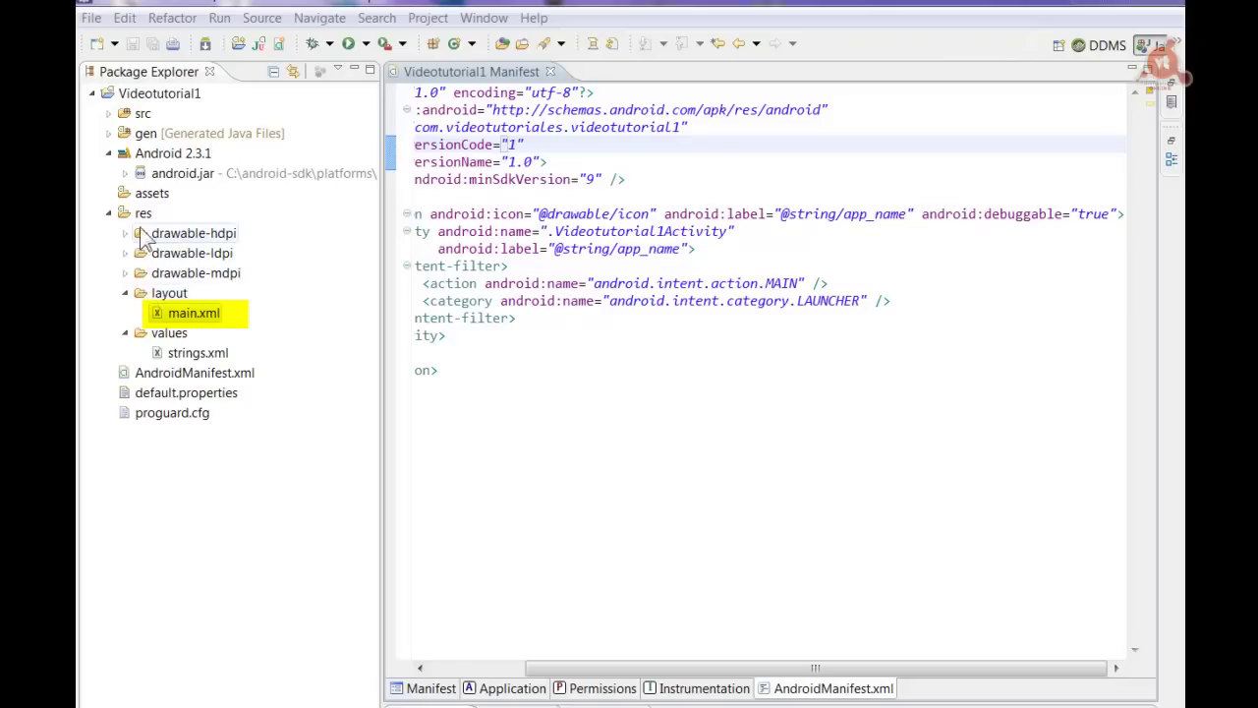
Open the main.xml layout and examine the TextView's android:text reference in its XML source
double_click(178, 313)
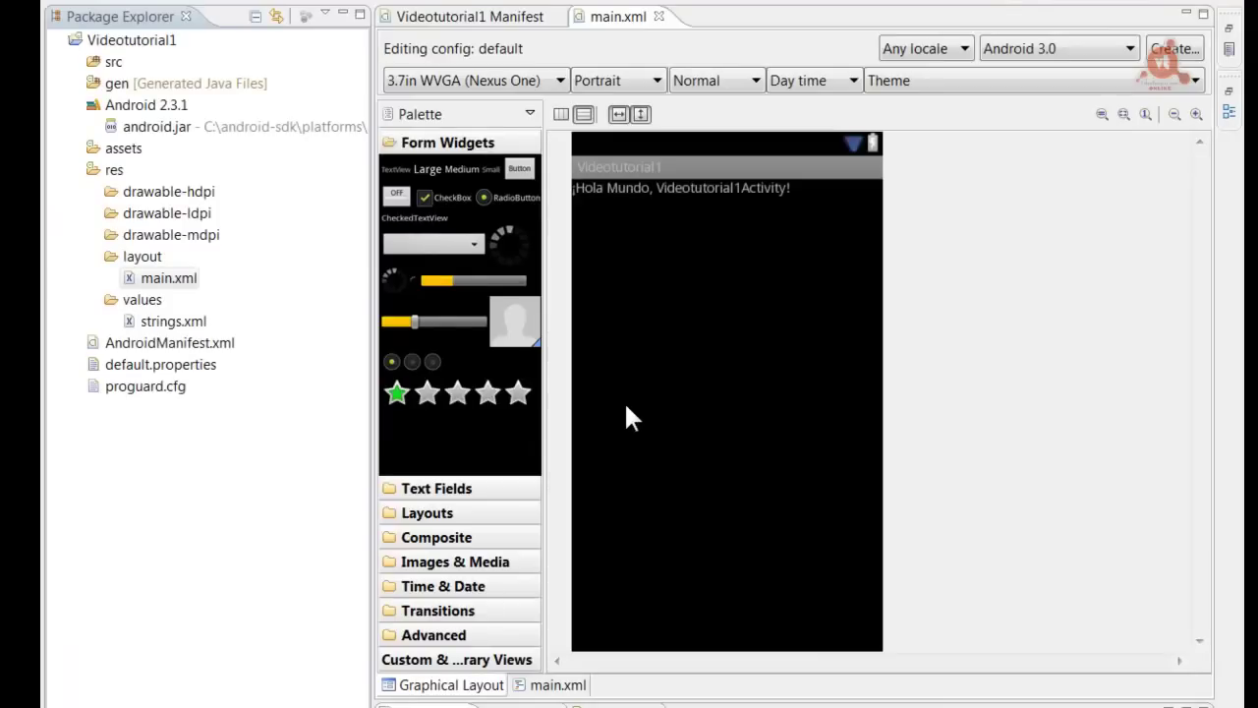
click(554, 685)
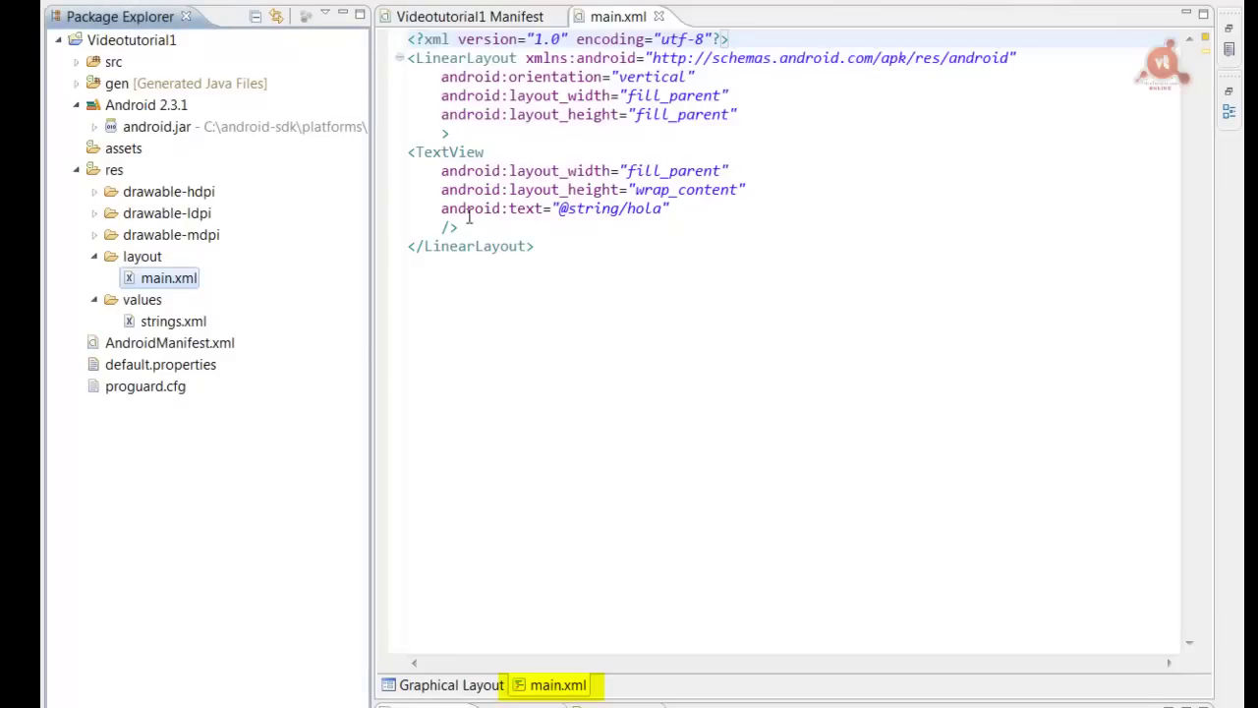
drag(442, 209, 527, 209)
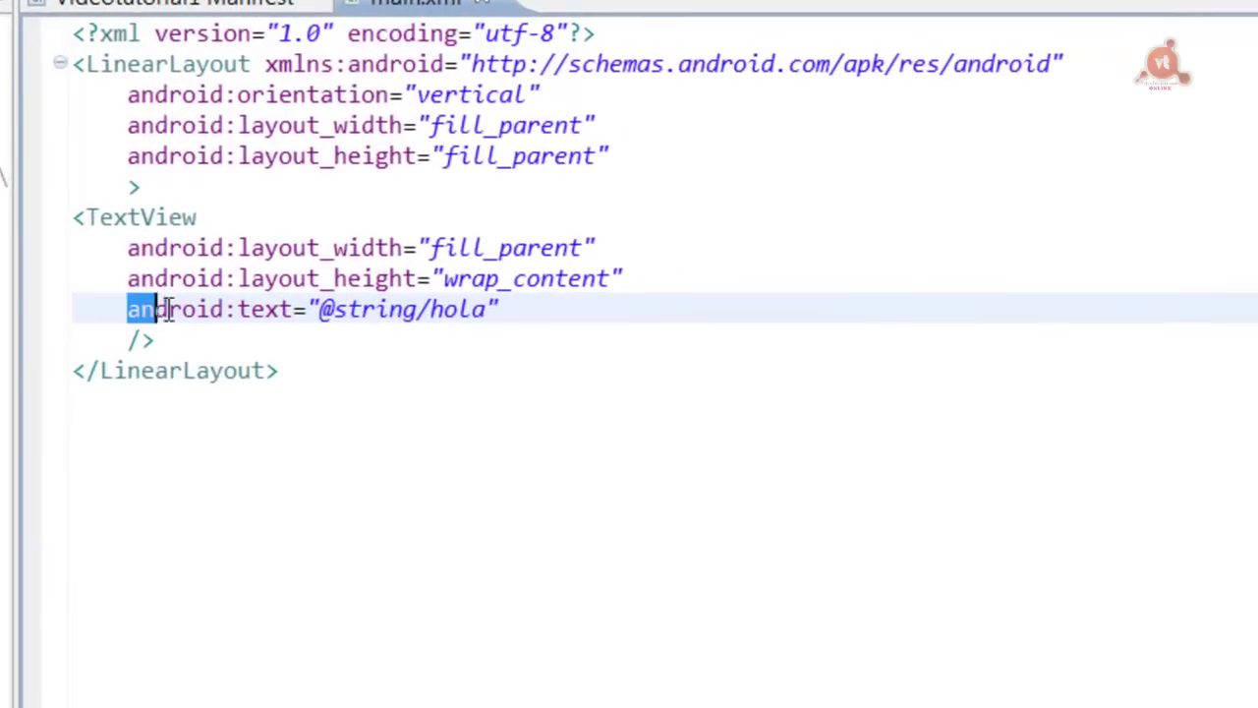
drag(271, 311, 533, 308)
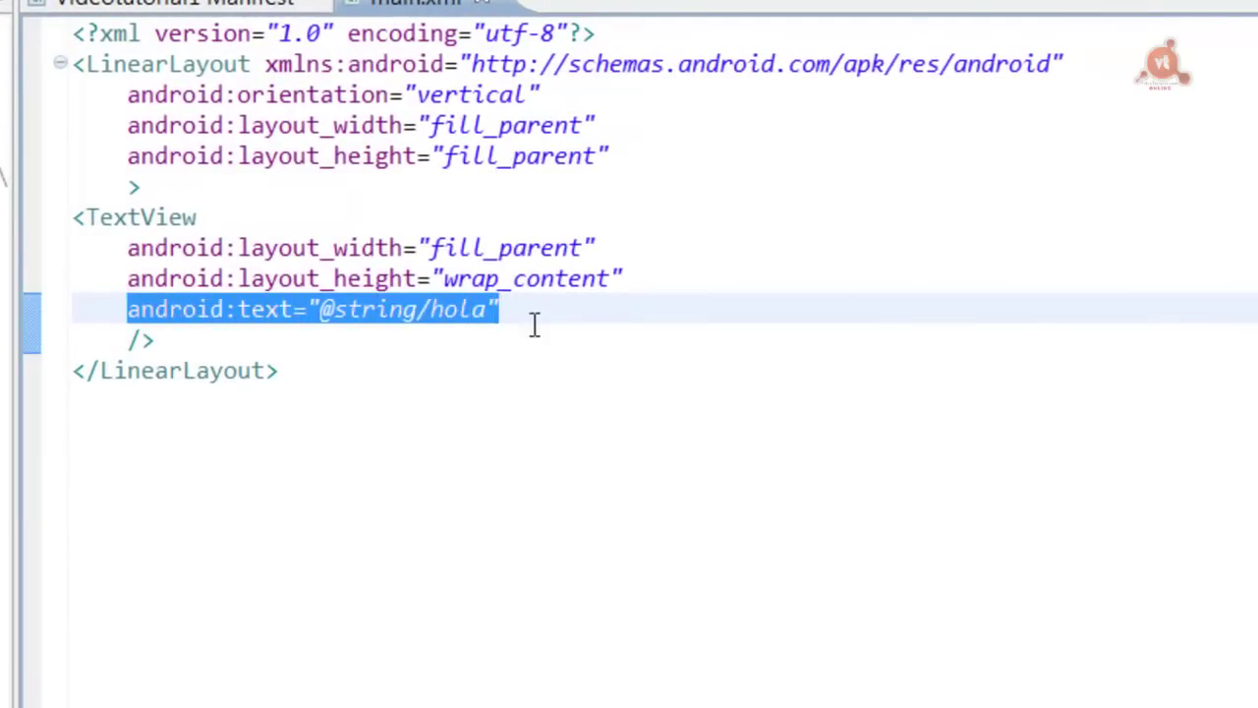
click(523, 312)
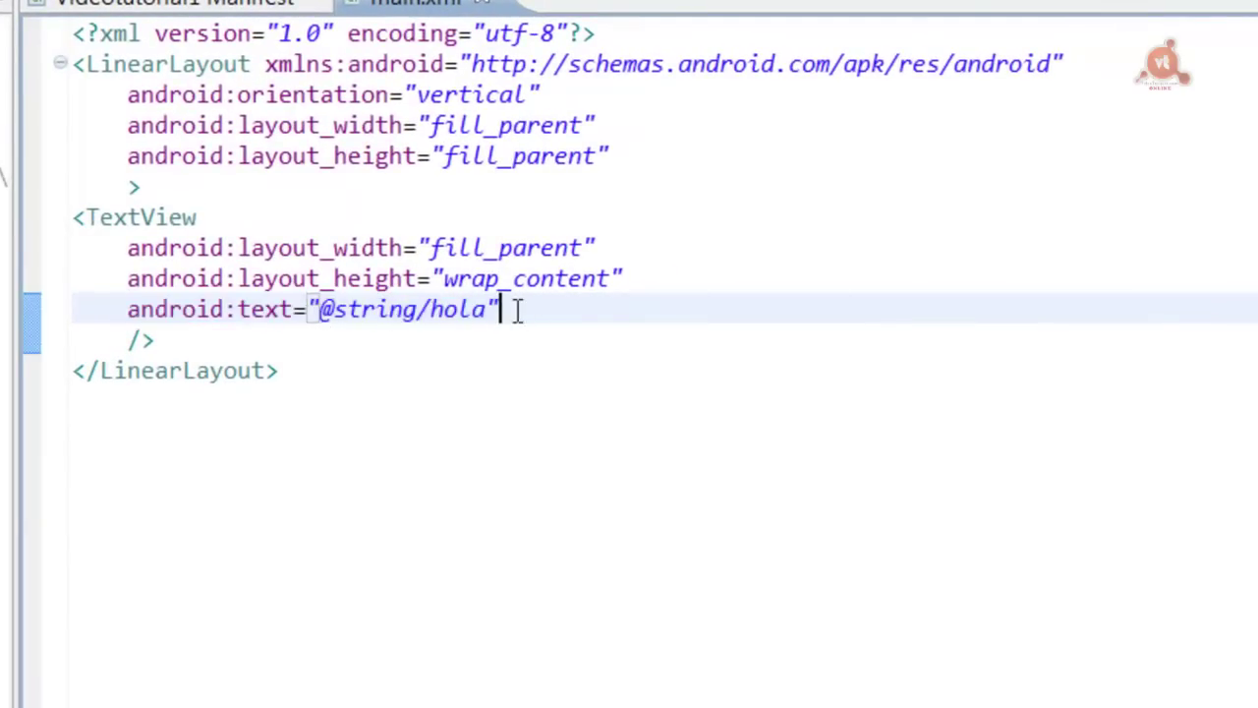
drag(512, 311, 305, 311)
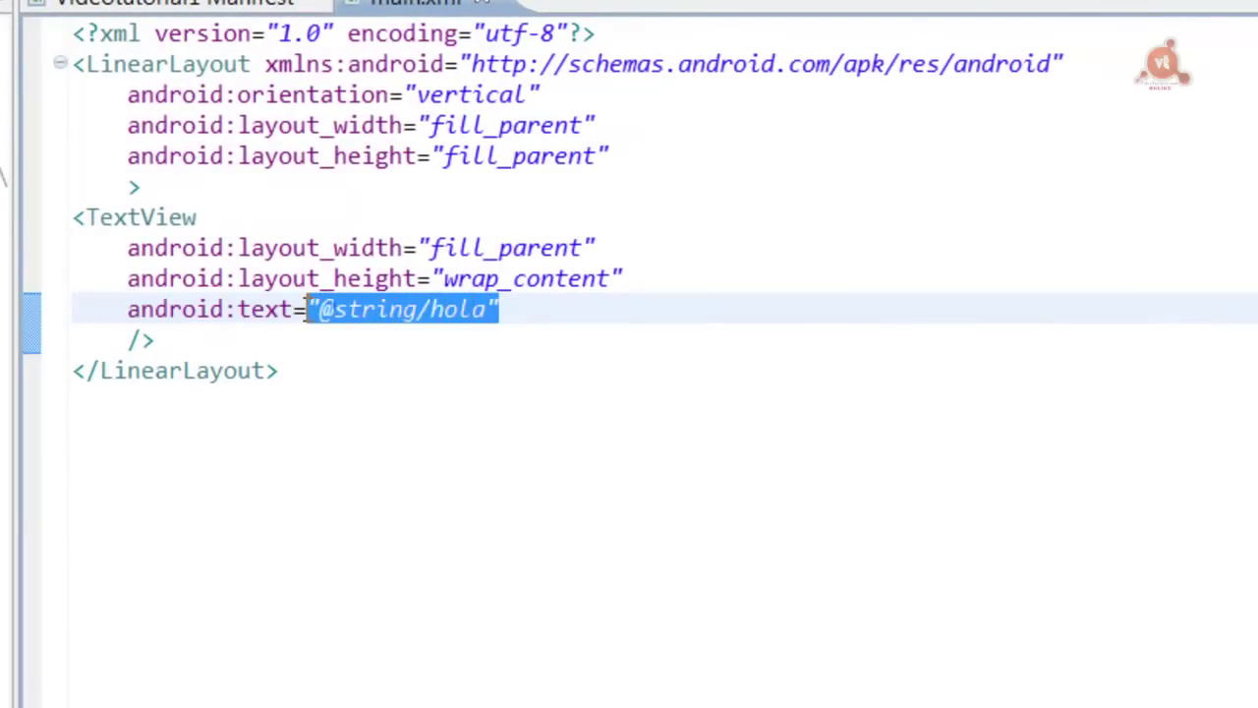
click(507, 310)
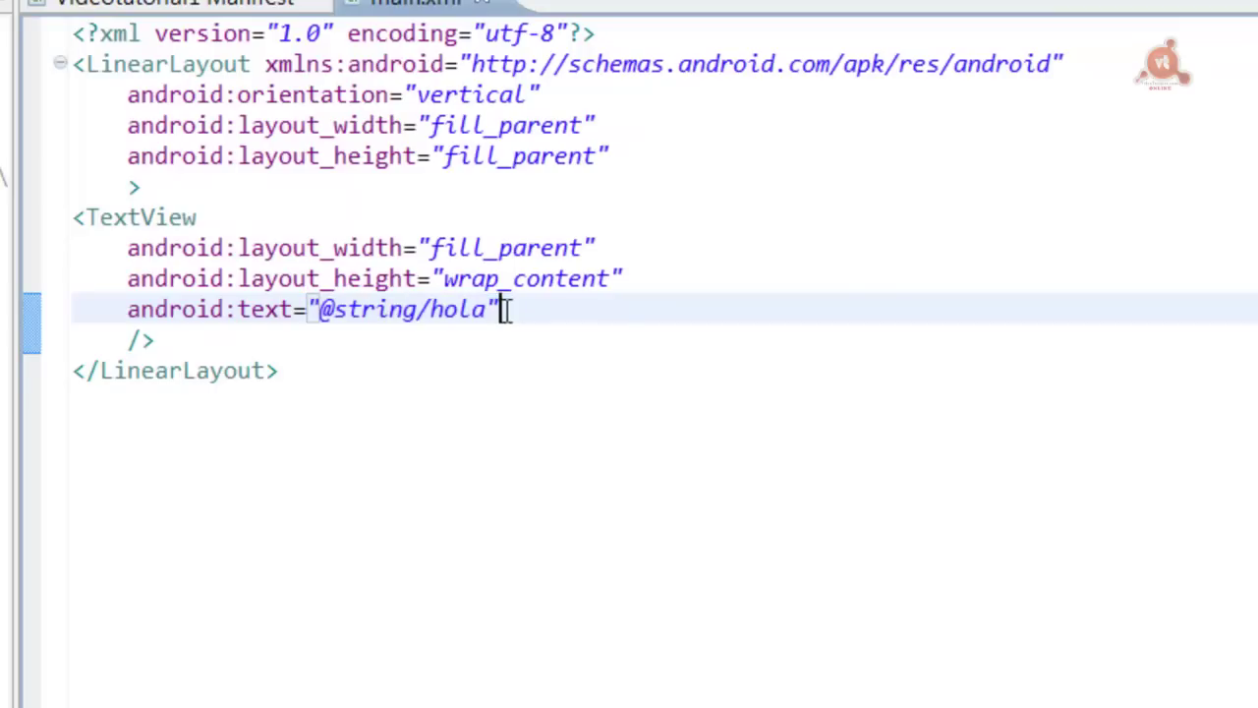
click(288, 377)
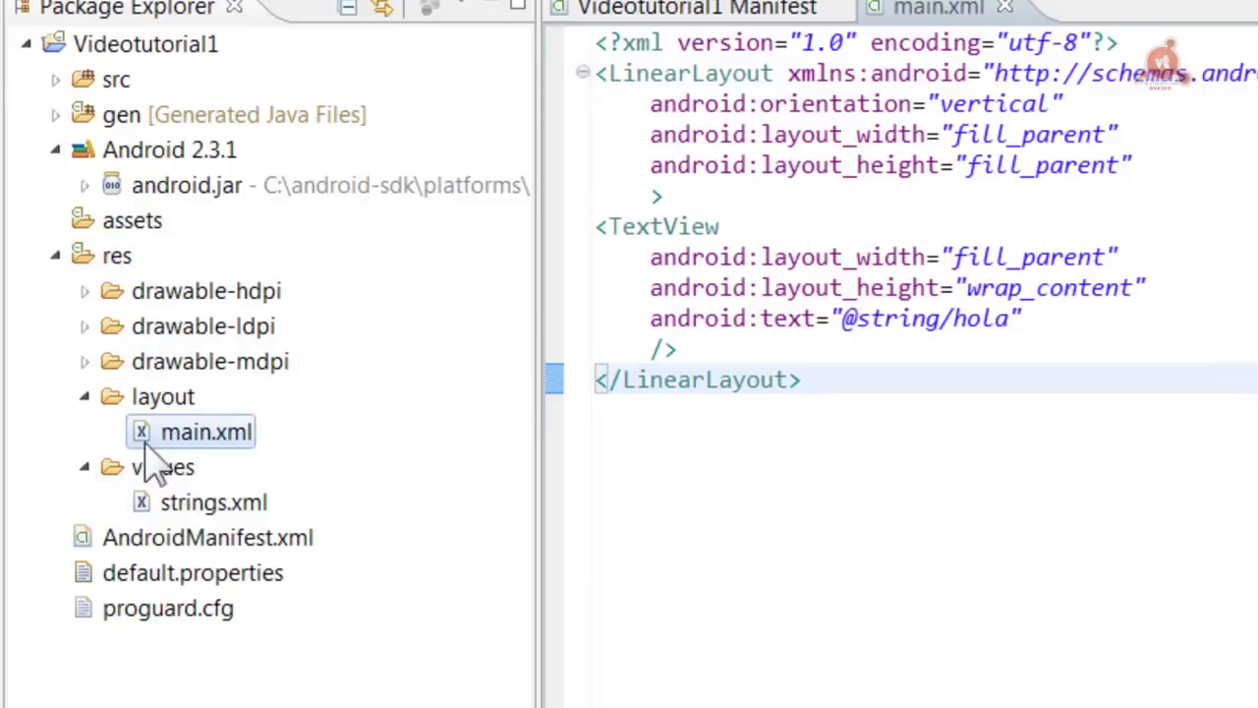
Set the hola string in strings.xml to "¡Bienvenidos al Curso de Videotutoriales.com!" and save the file
double_click(202, 501)
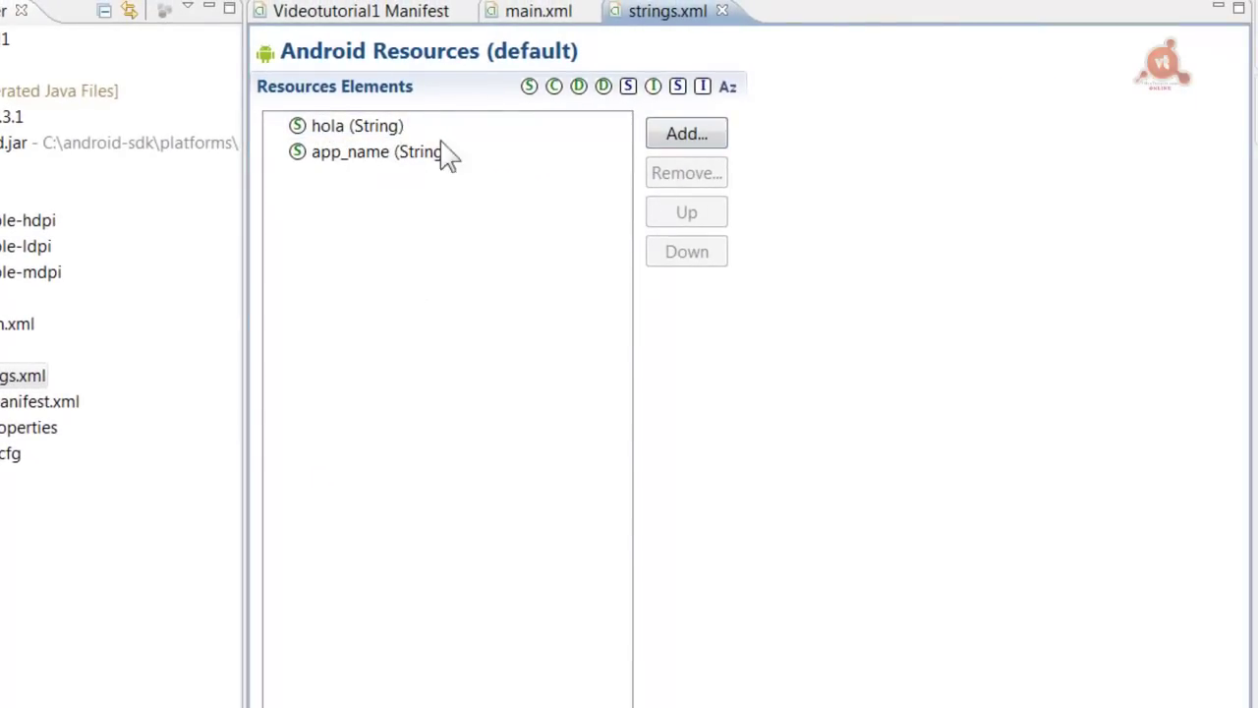
click(359, 138)
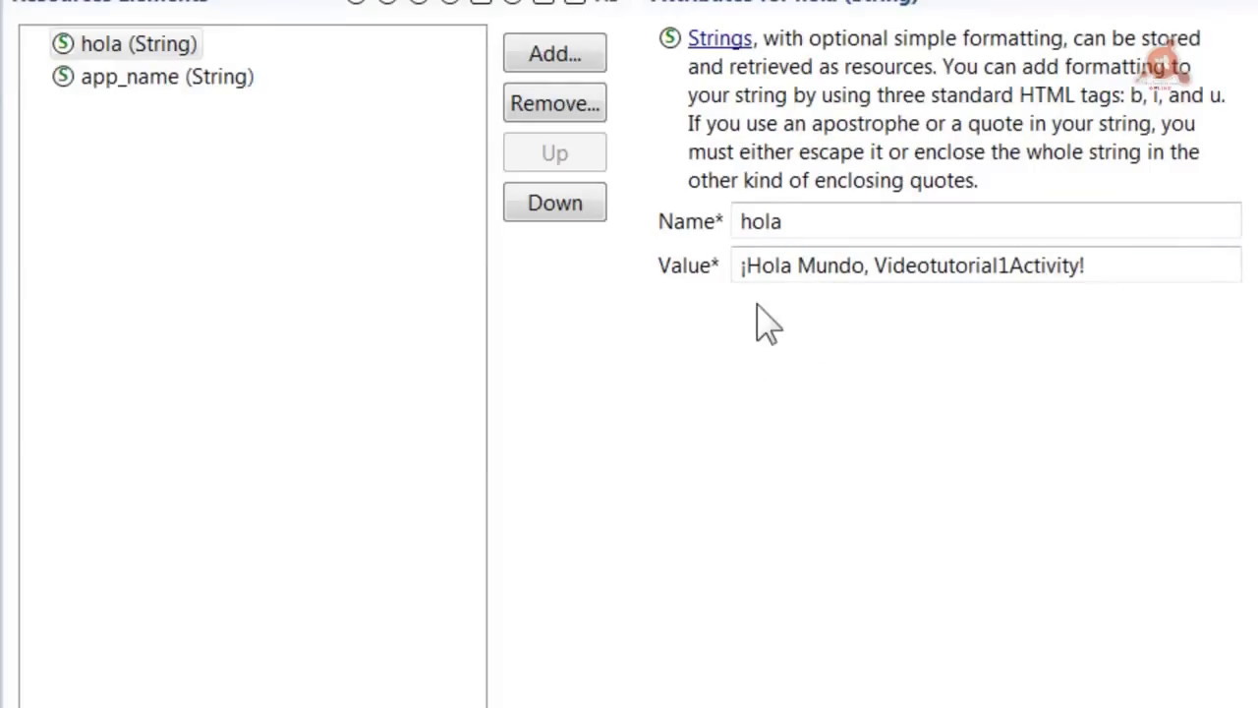
drag(741, 265, 1153, 259)
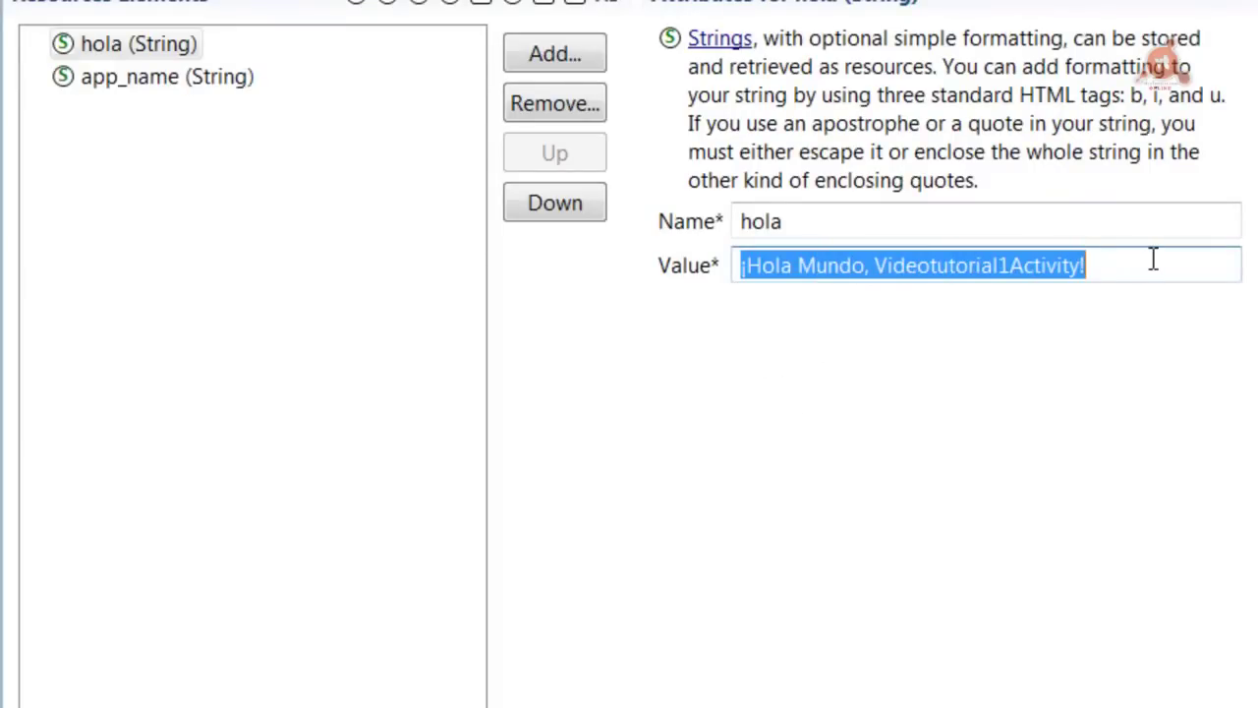
click(1027, 265)
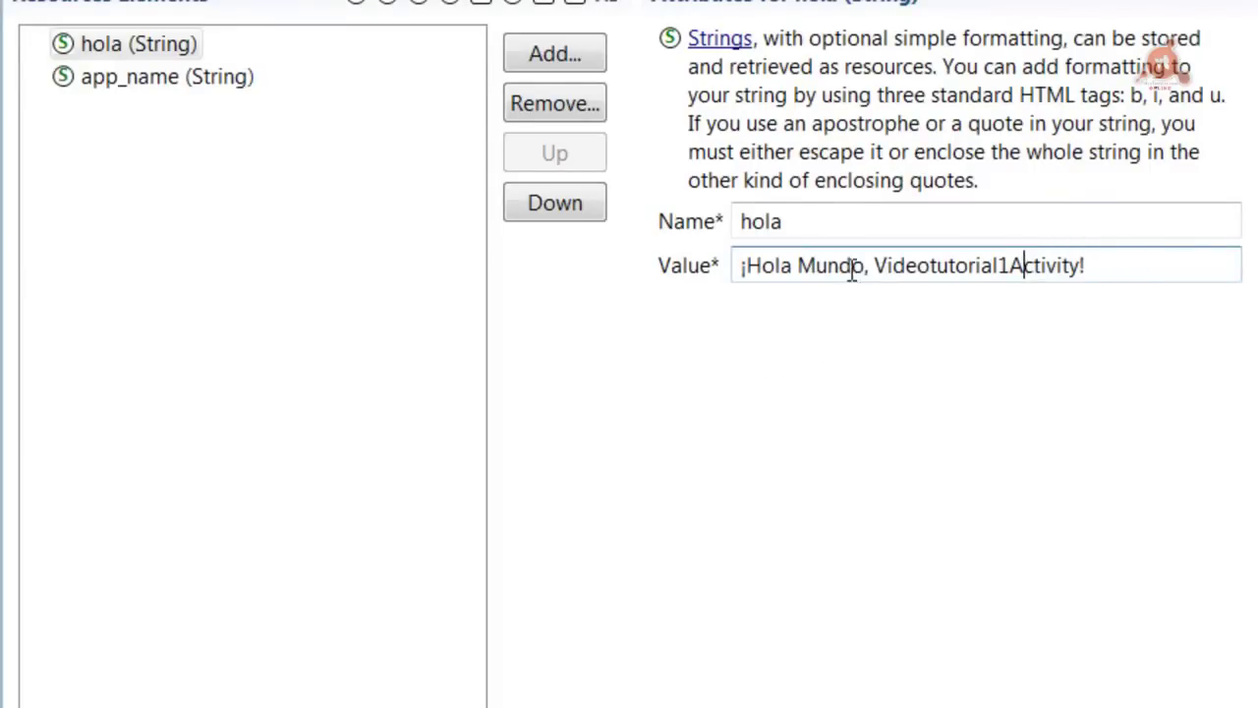
drag(744, 266, 1080, 263)
text(Bienvenidos al C)
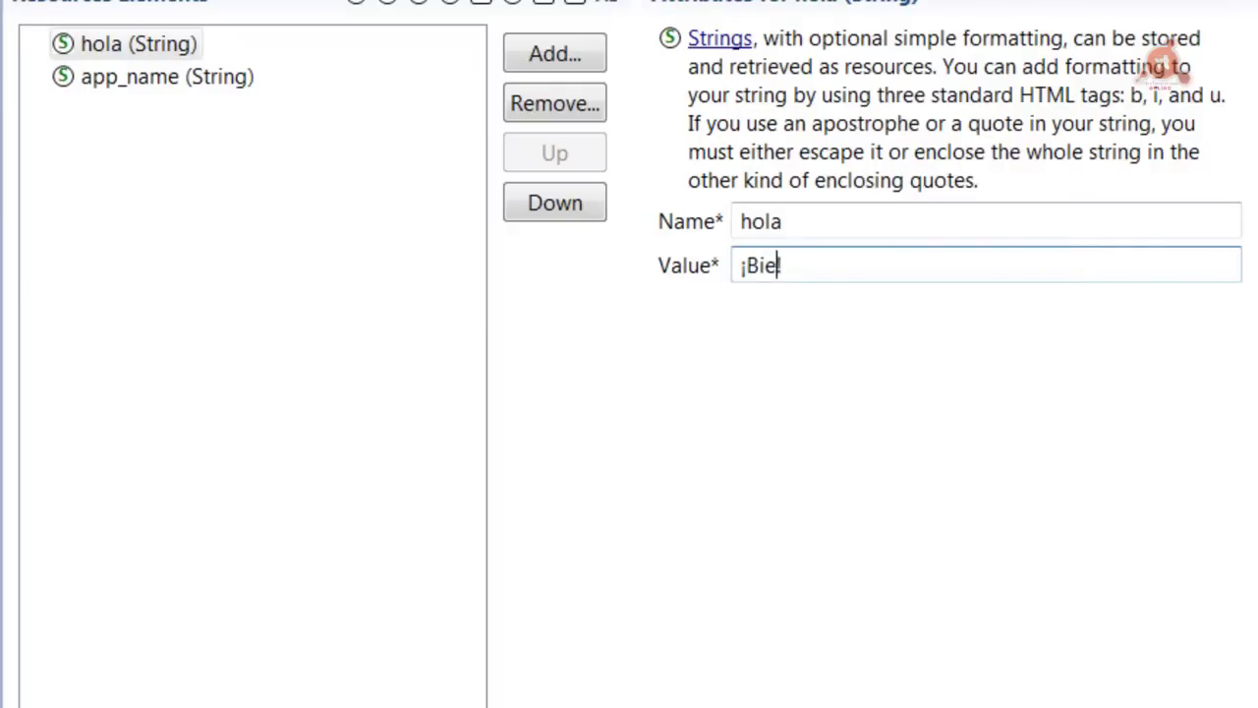
text(urso de Videotut)
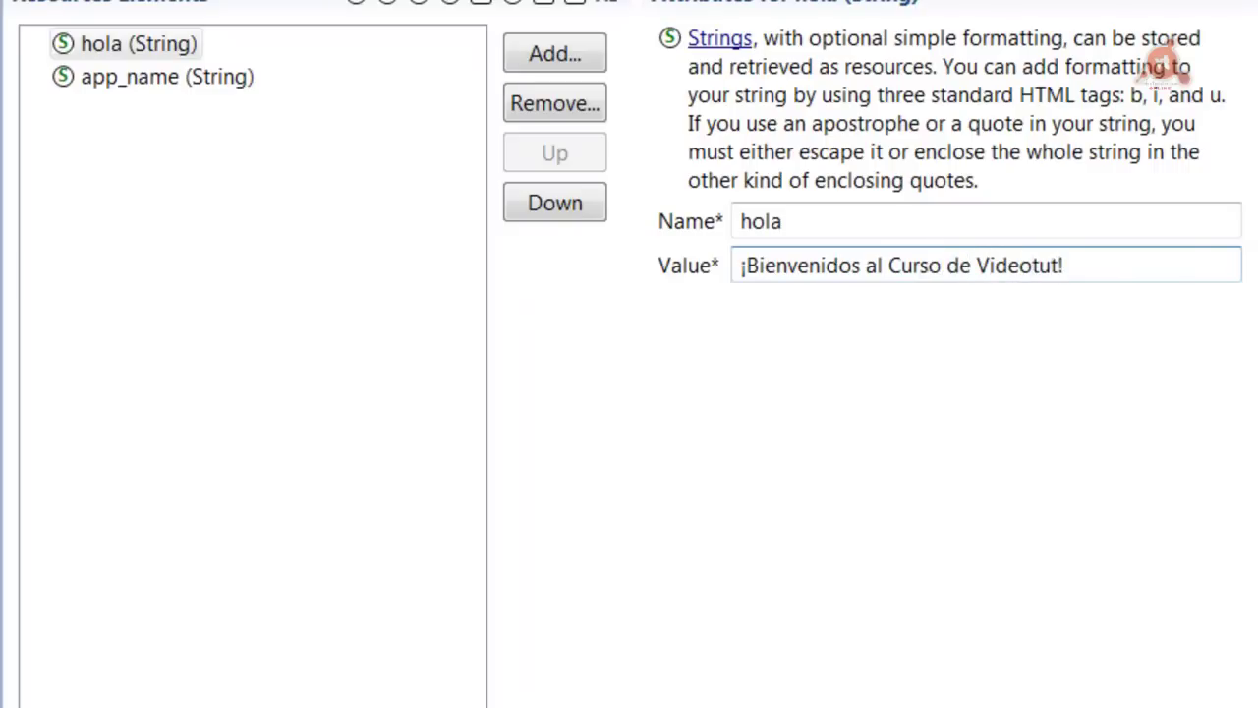
text(oriales.com)
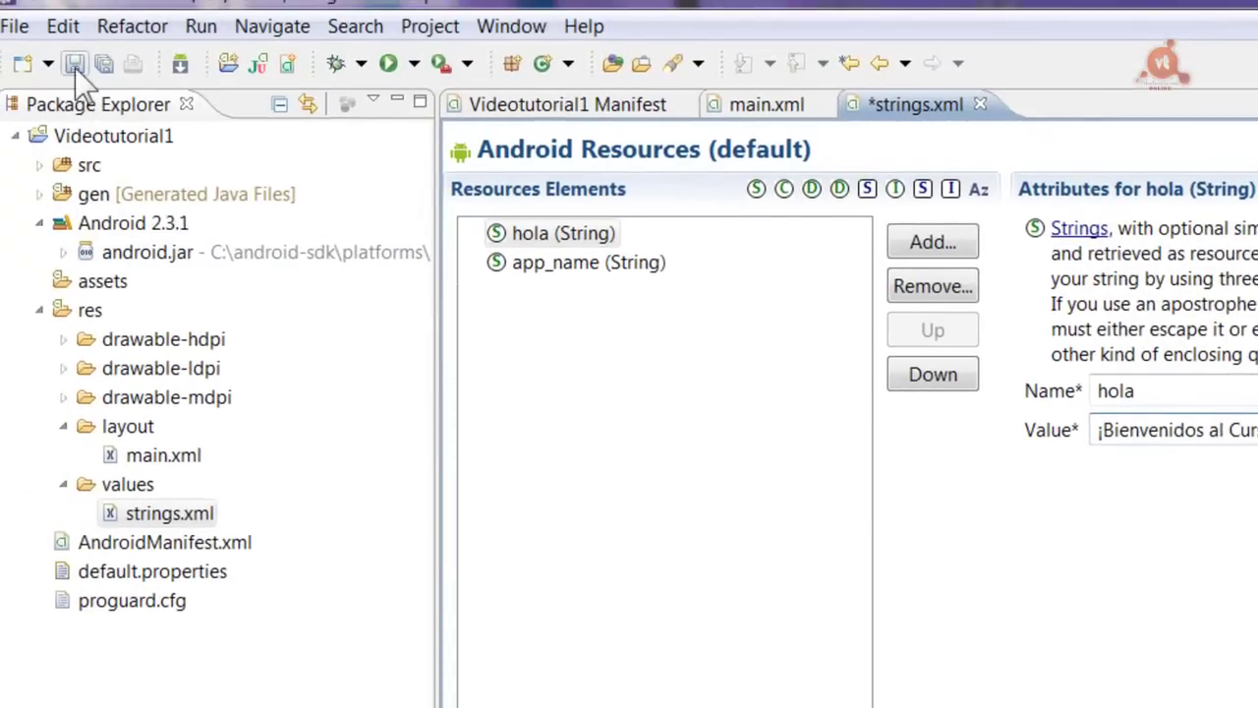
click(75, 65)
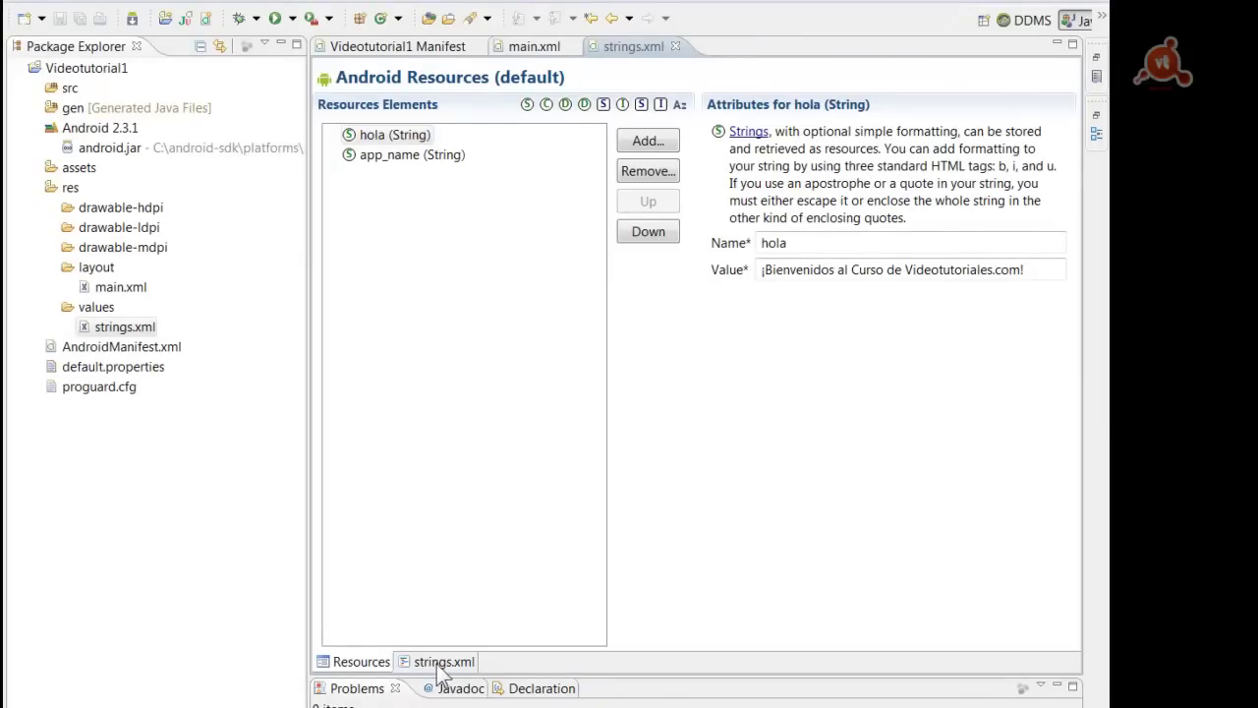
Check the string entries in the strings.xml source and the greeting in the main.xml layout preview
click(443, 662)
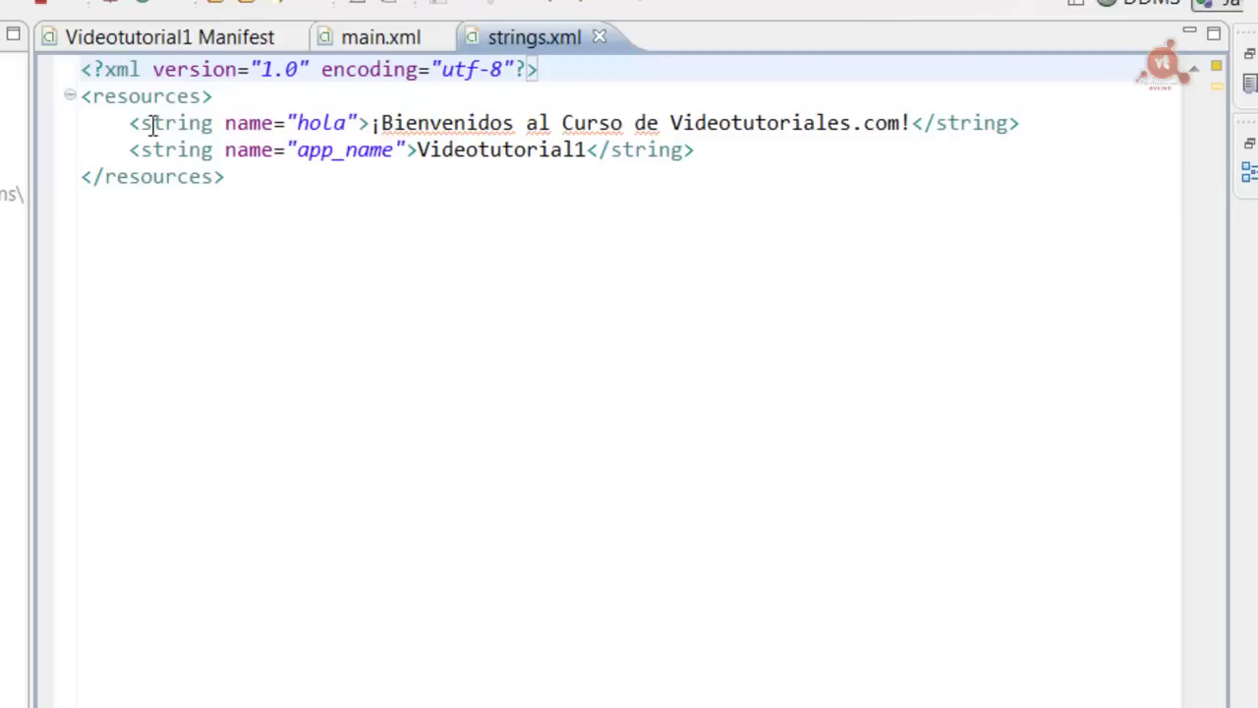
mouse_move(153, 128)
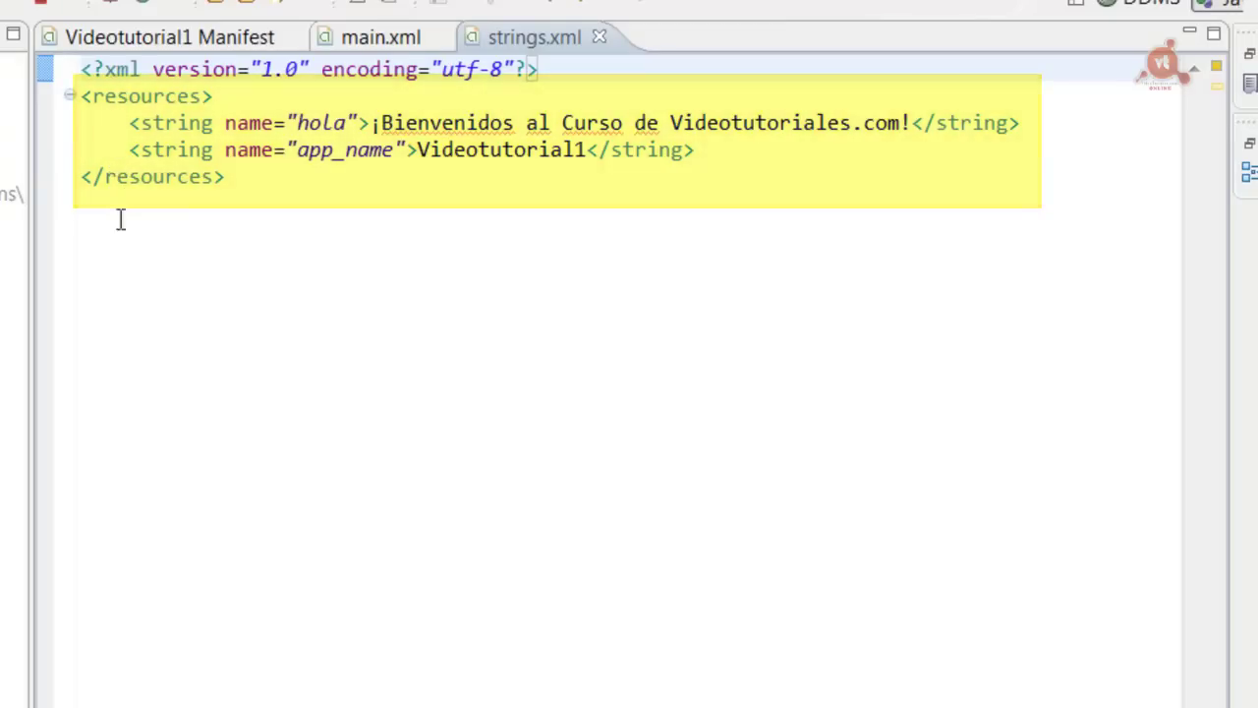
click(455, 355)
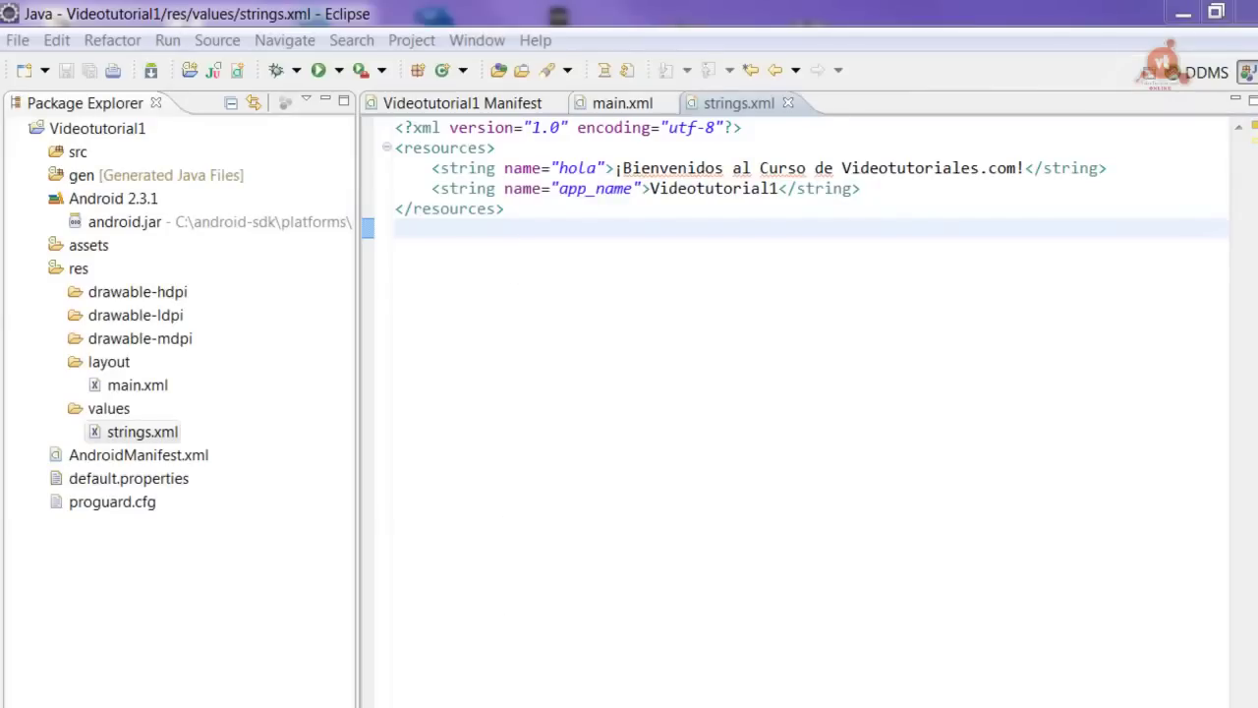
click(388, 703)
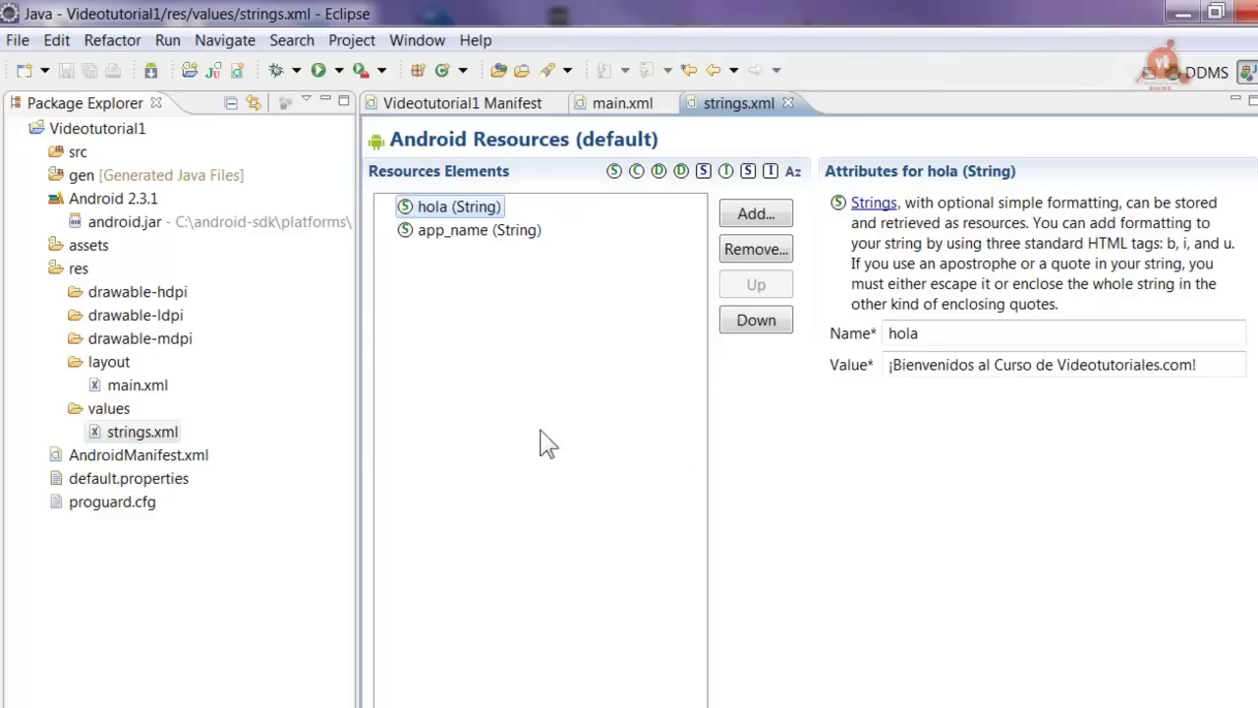
double_click(136, 385)
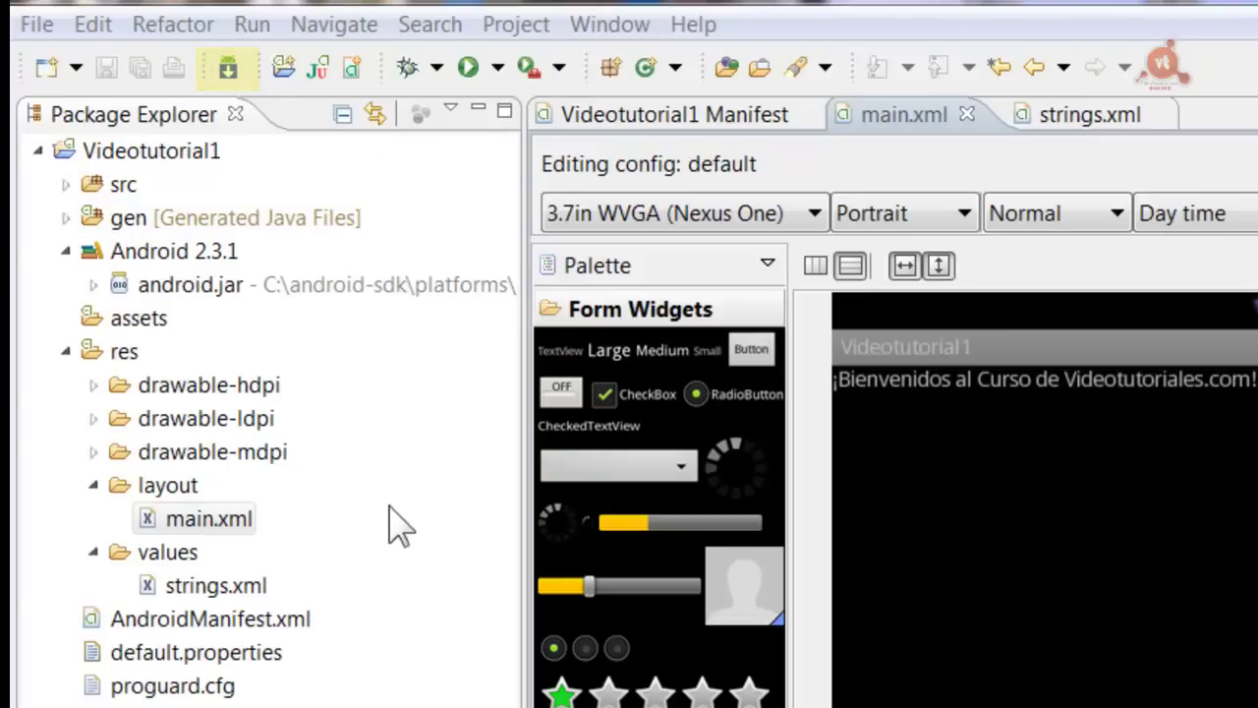
Start a new Android virtual device named VtAVD with the target Android 2.3.1 - API Level 9
click(608, 25)
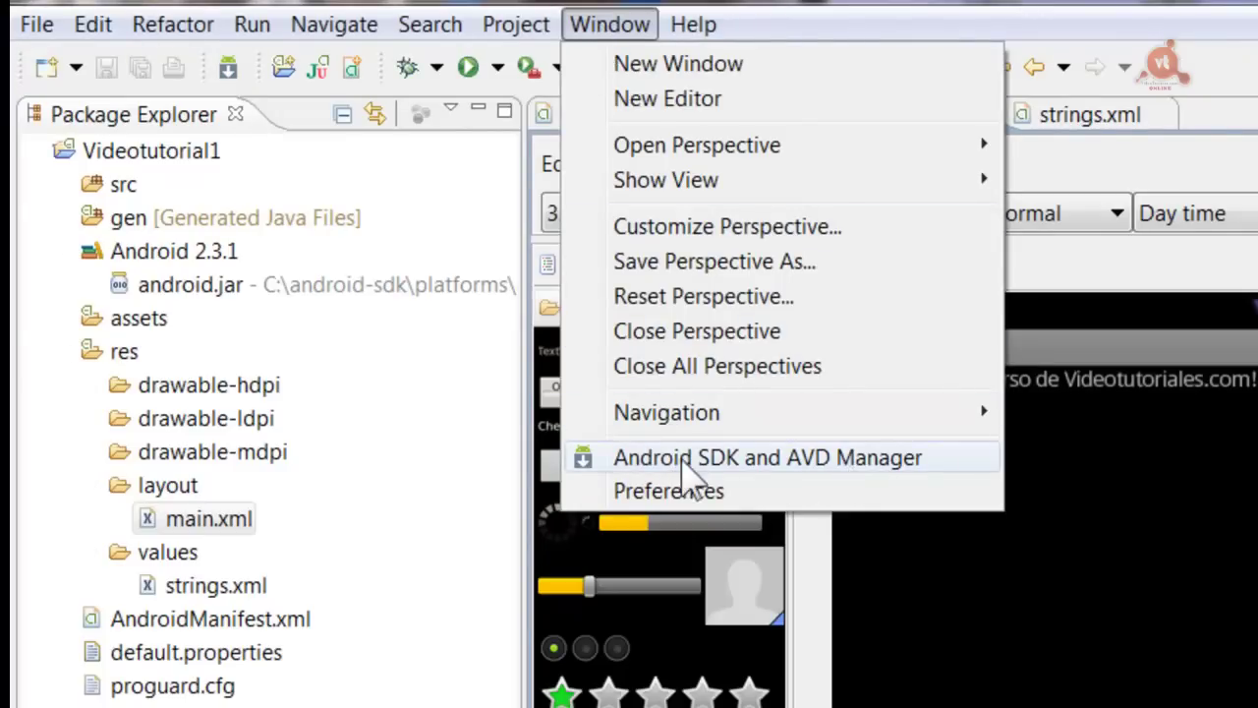
click(797, 469)
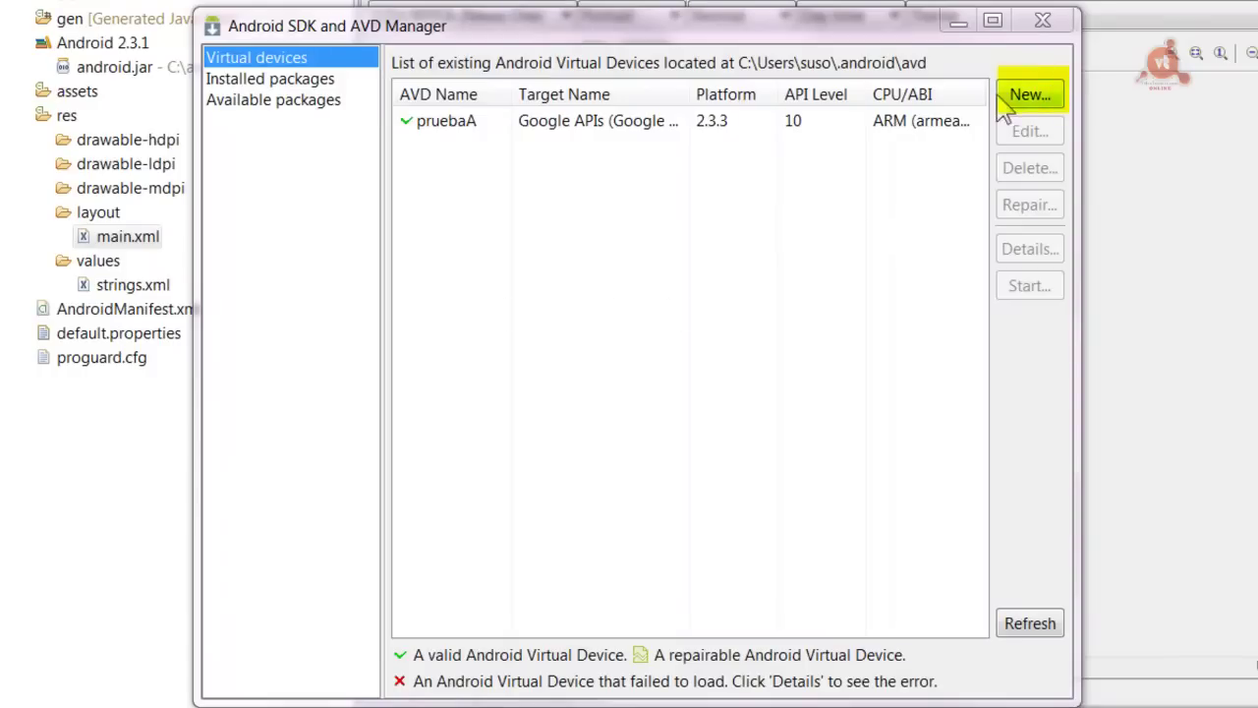
click(1029, 98)
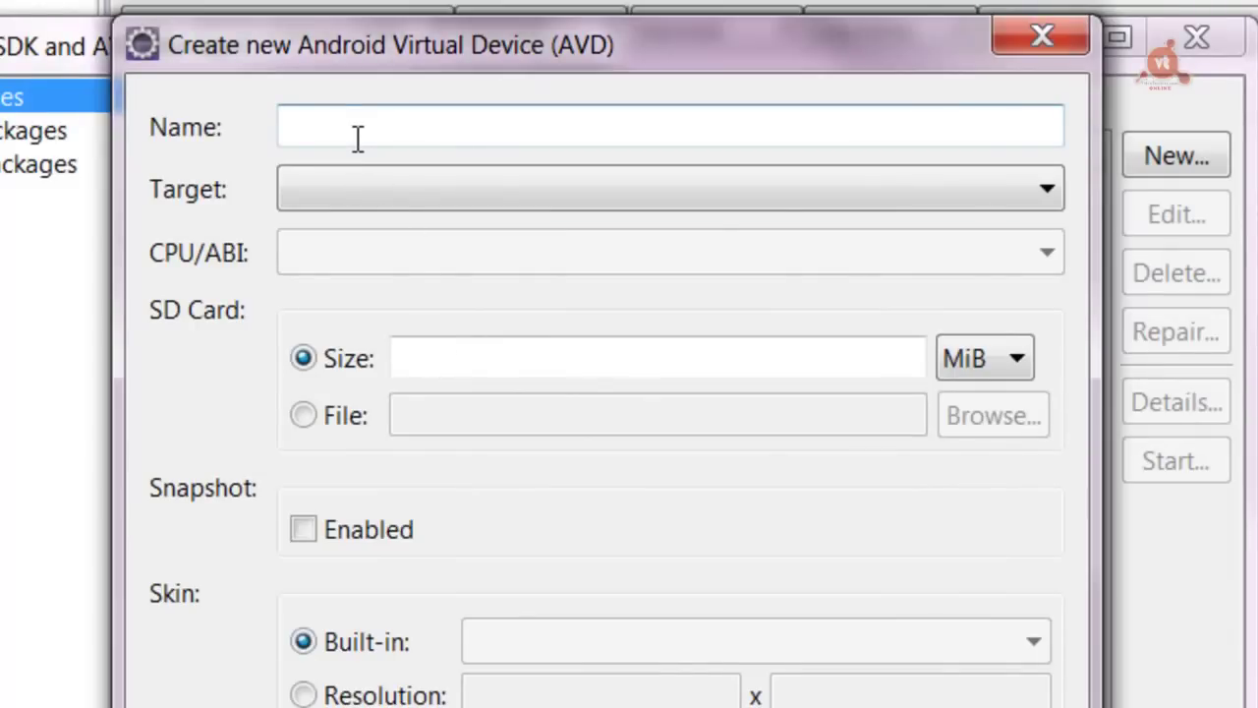
text(VtAVD)
click(1048, 190)
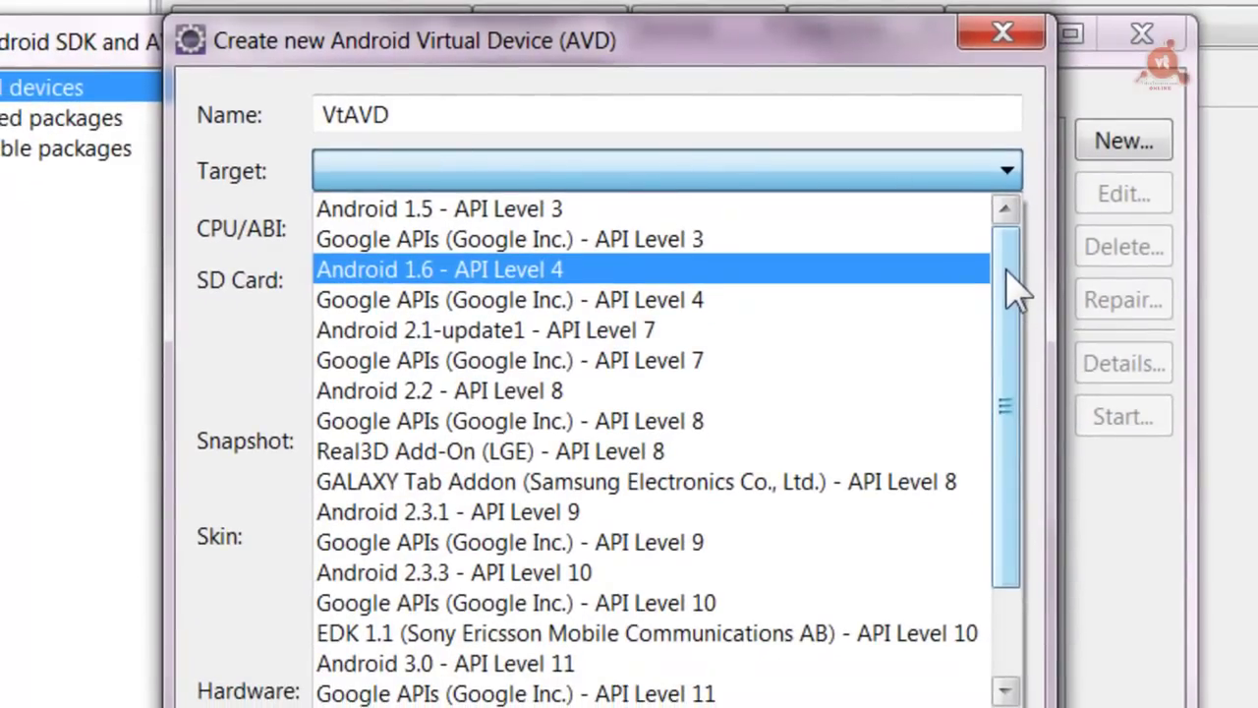
mouse_move(1012, 287)
mouse_down()
mouse_move(1018, 299)
mouse_move(1011, 292)
mouse_up()
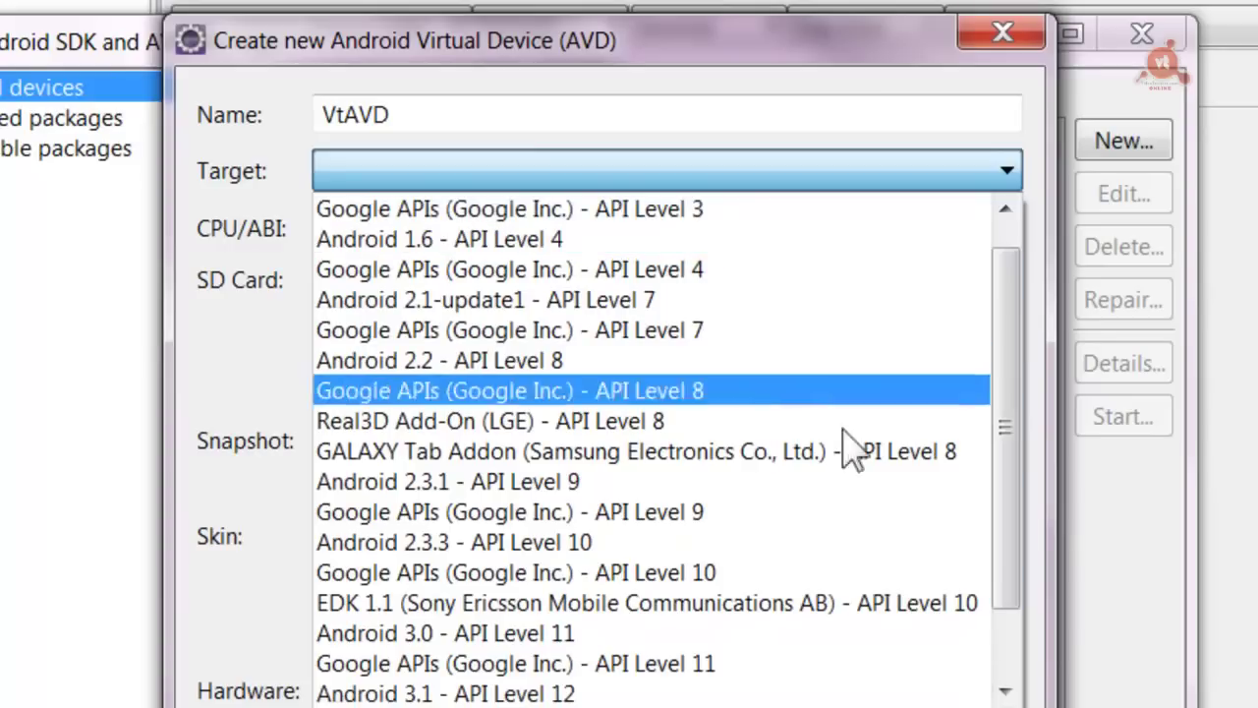
click(536, 487)
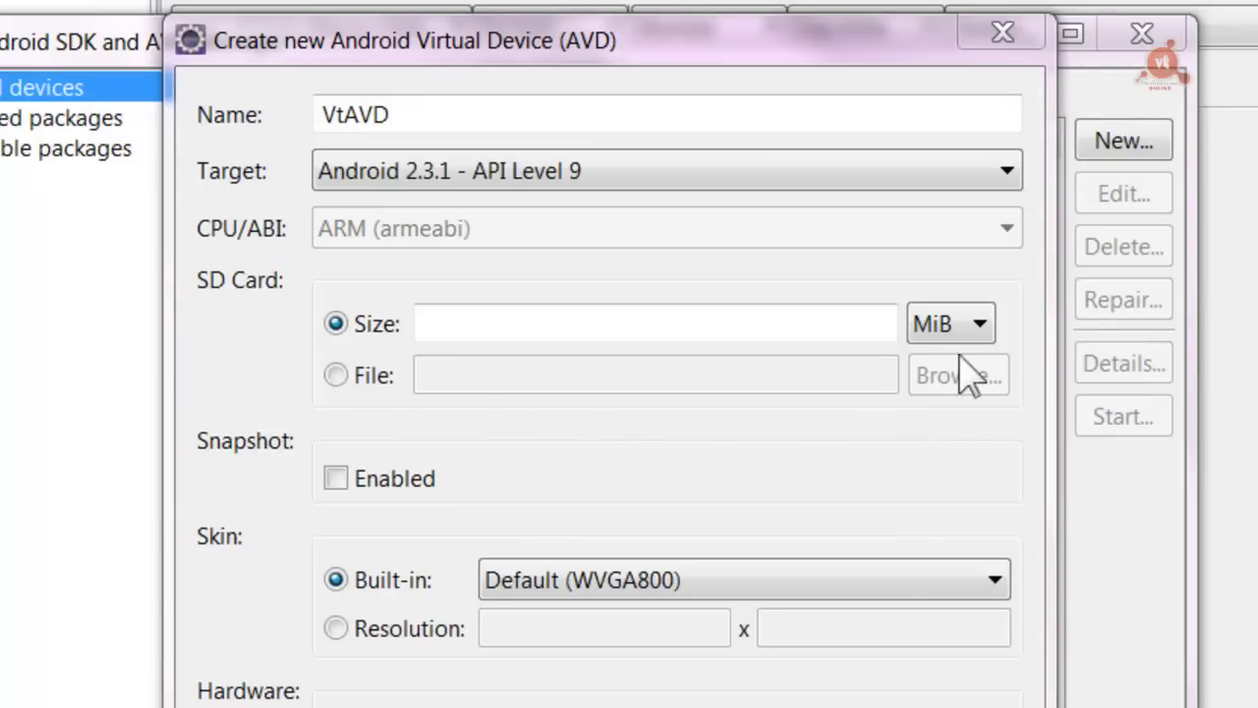
Set the virtual device's SD card size to 1024 MiB
click(979, 324)
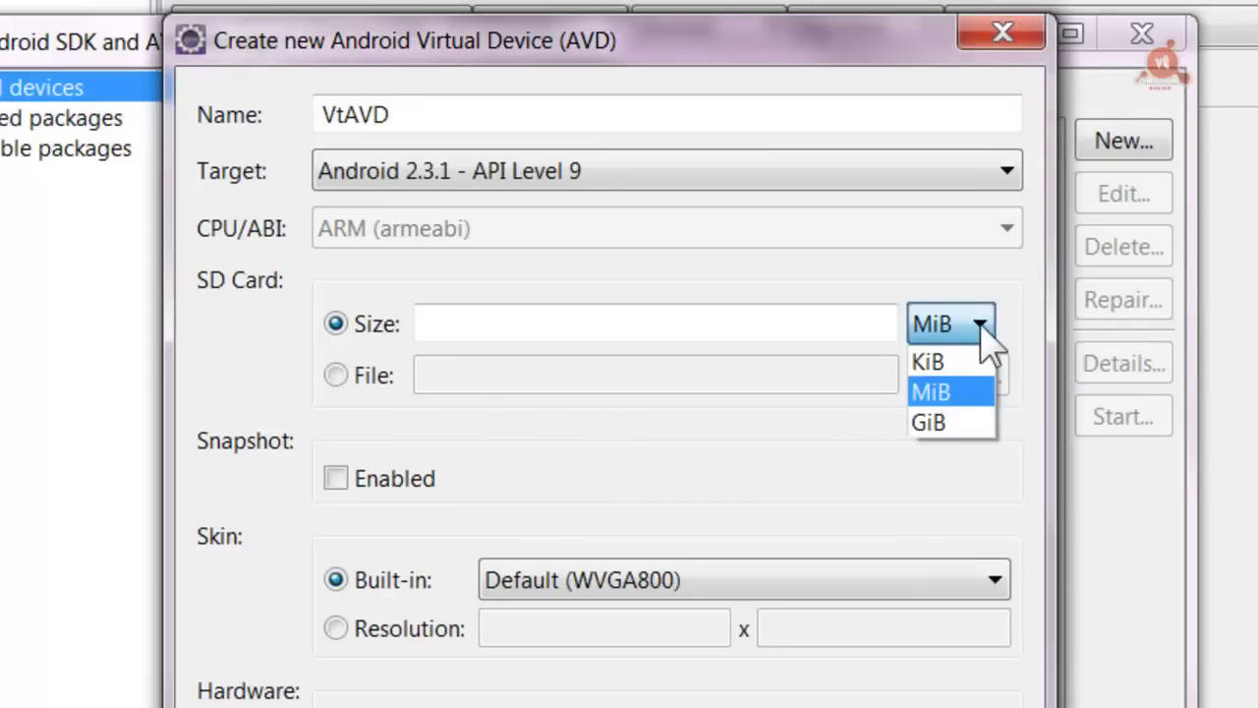
click(979, 326)
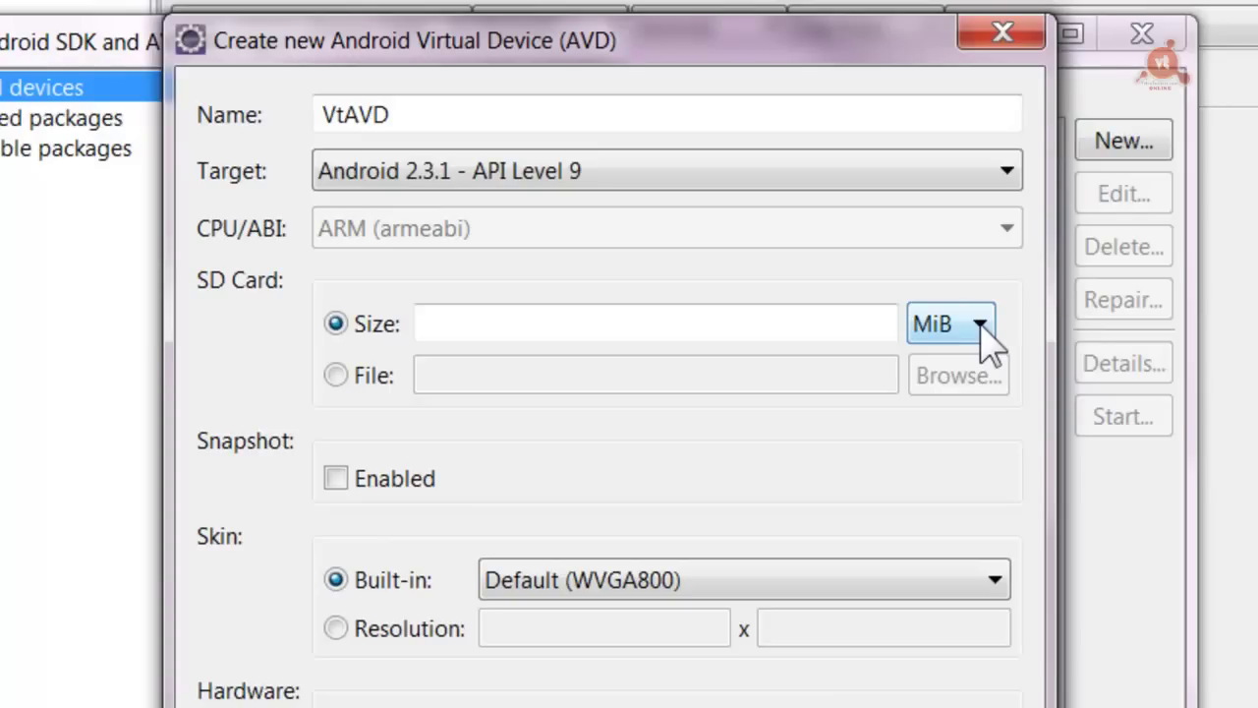
click(980, 329)
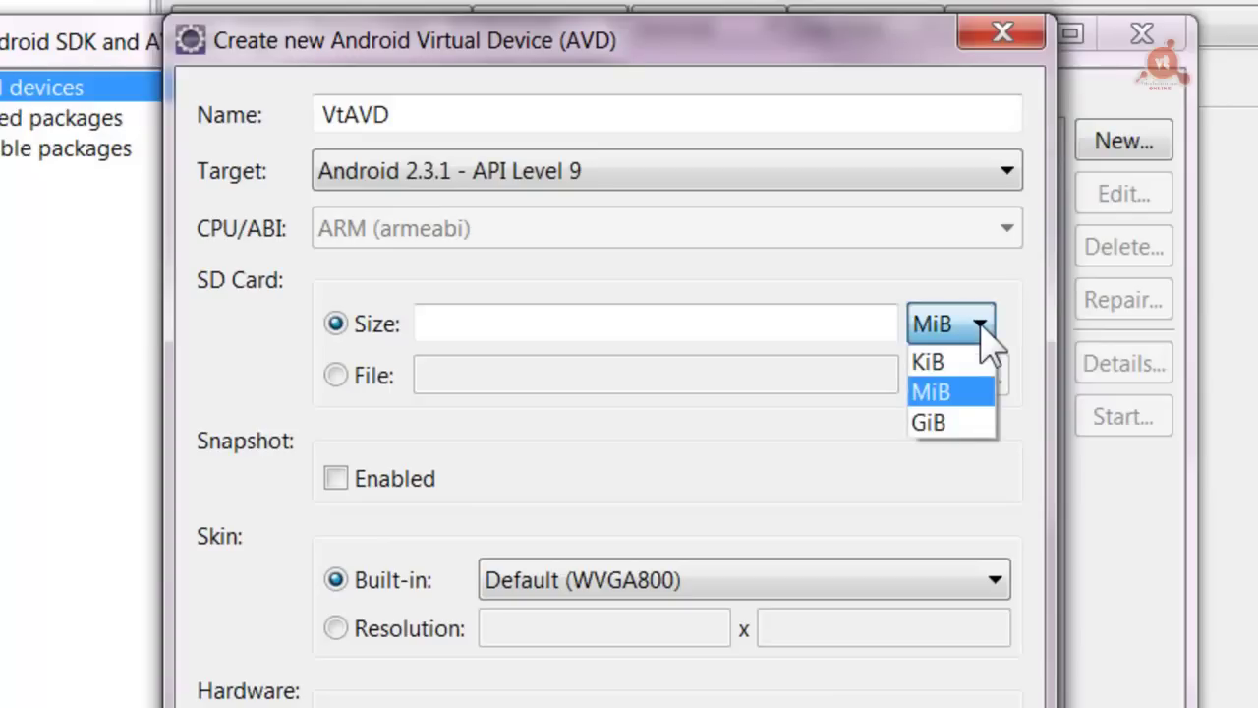
click(983, 337)
click(582, 329)
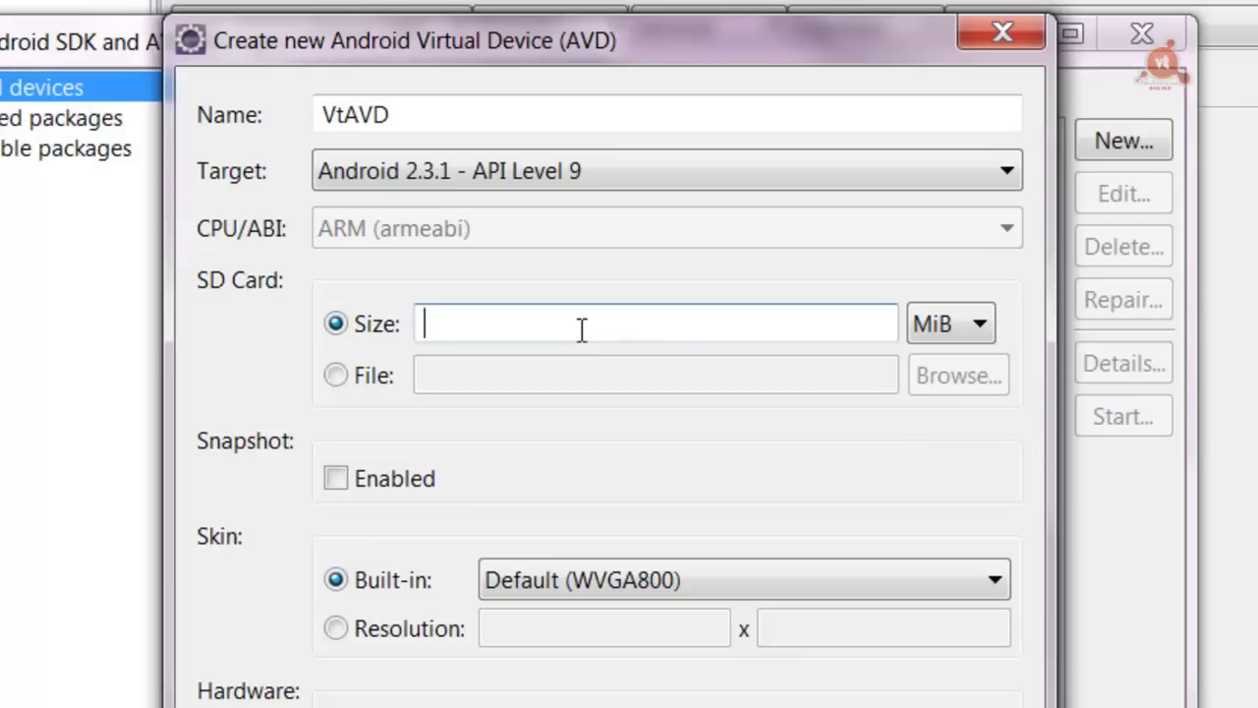
text(1024)
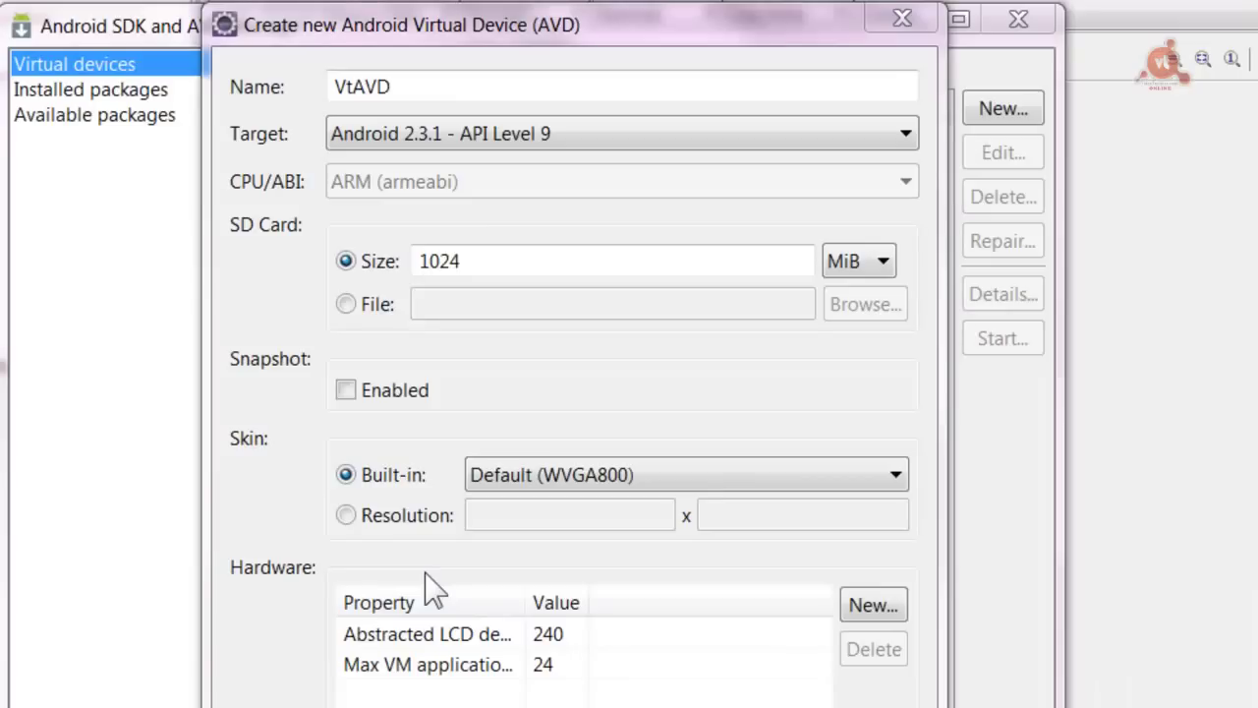
Enable snapshots, keep the Default (WVGA800) built-in skin, and create the virtual device, closing the AVD manager
click(346, 390)
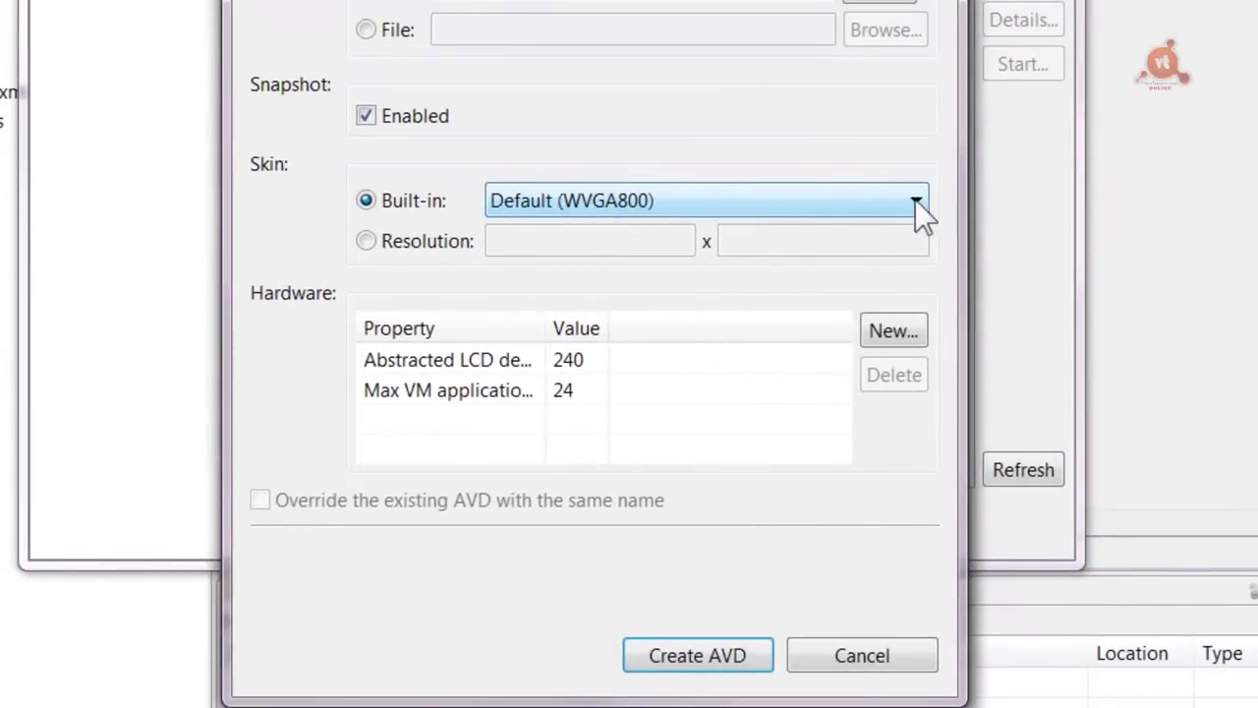
click(916, 202)
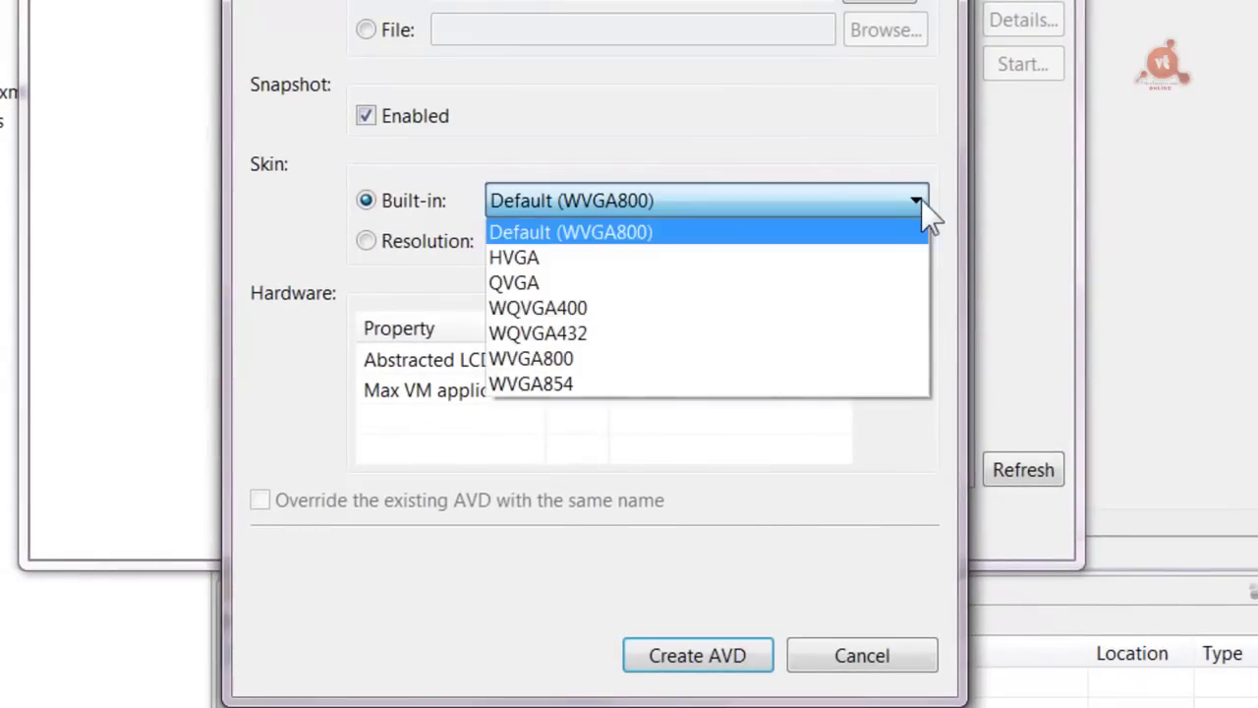
click(922, 207)
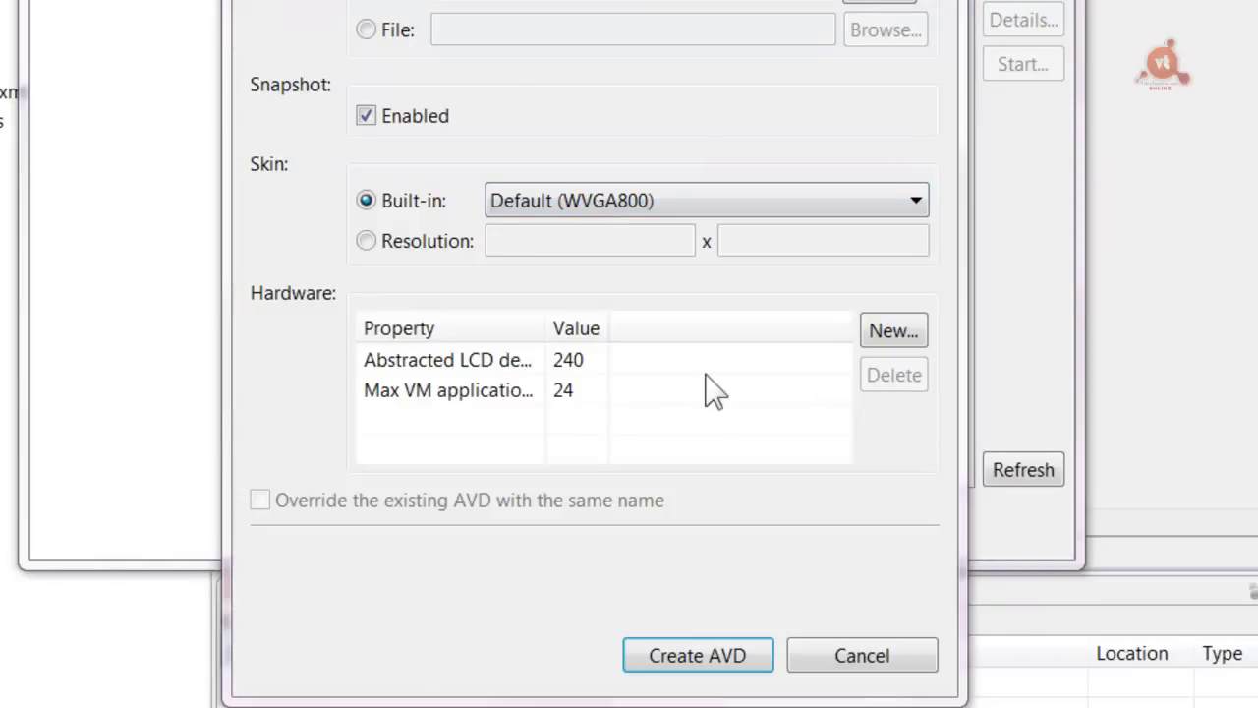
click(696, 661)
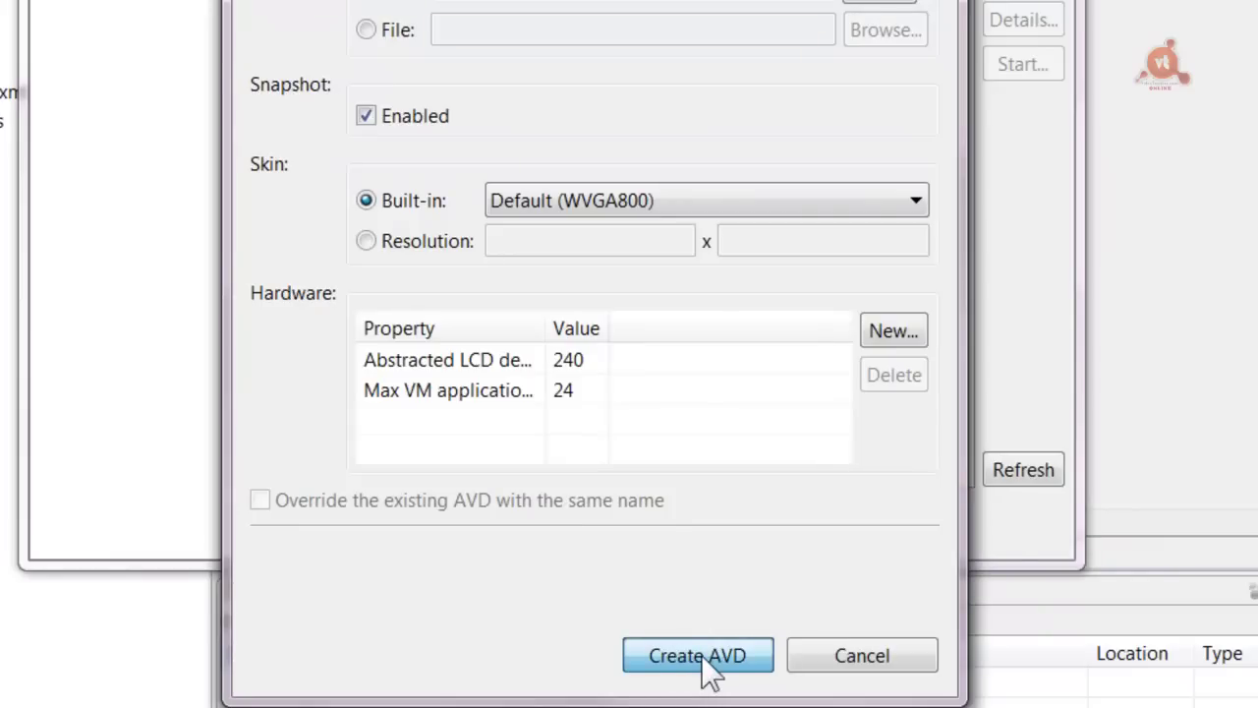
click(702, 655)
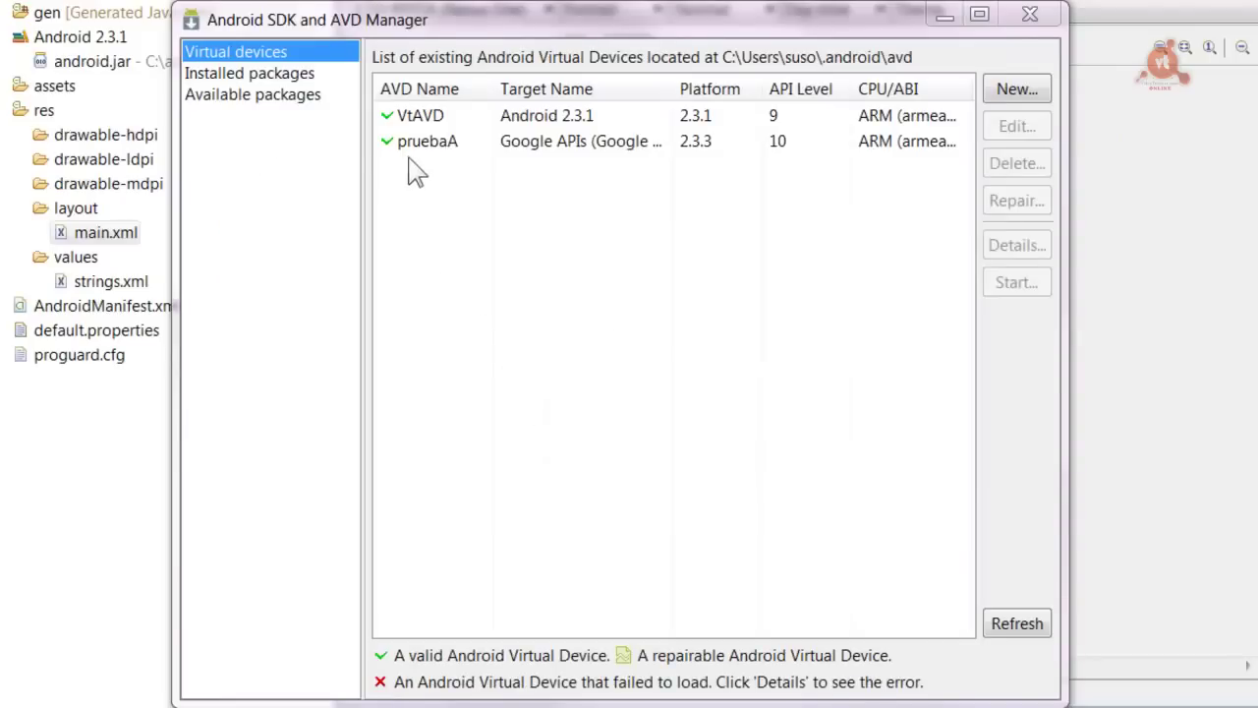
click(524, 120)
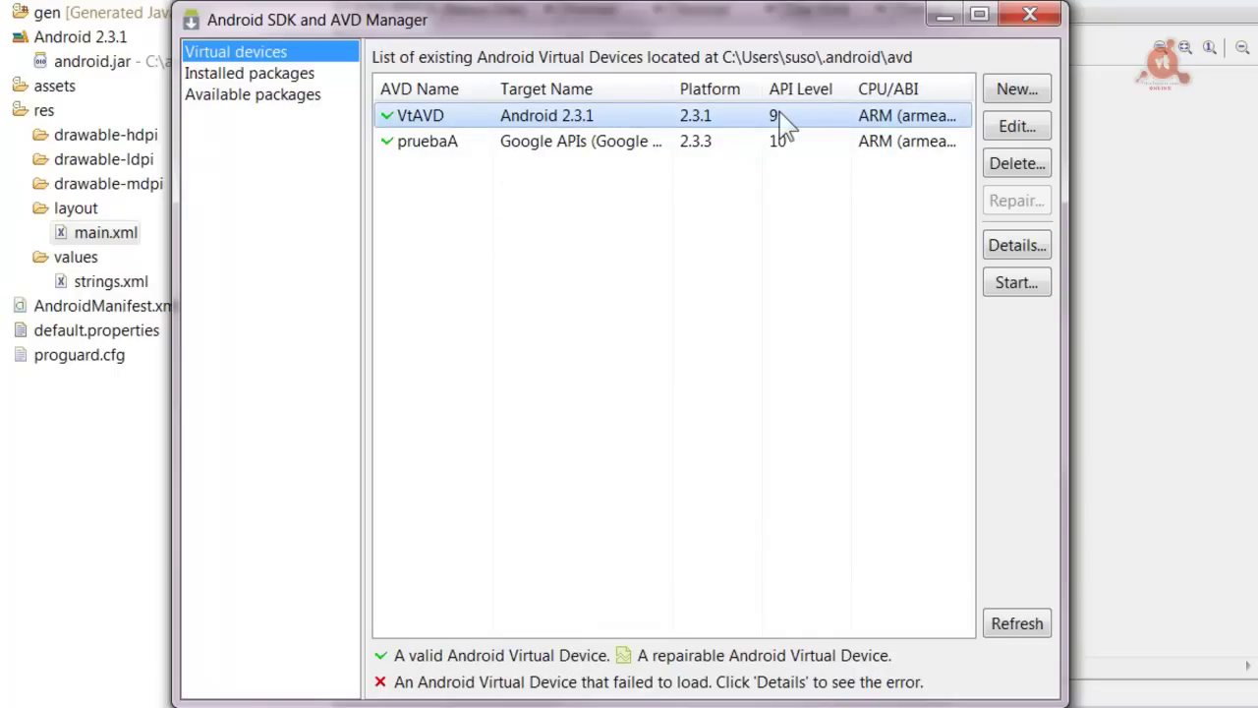
click(1032, 15)
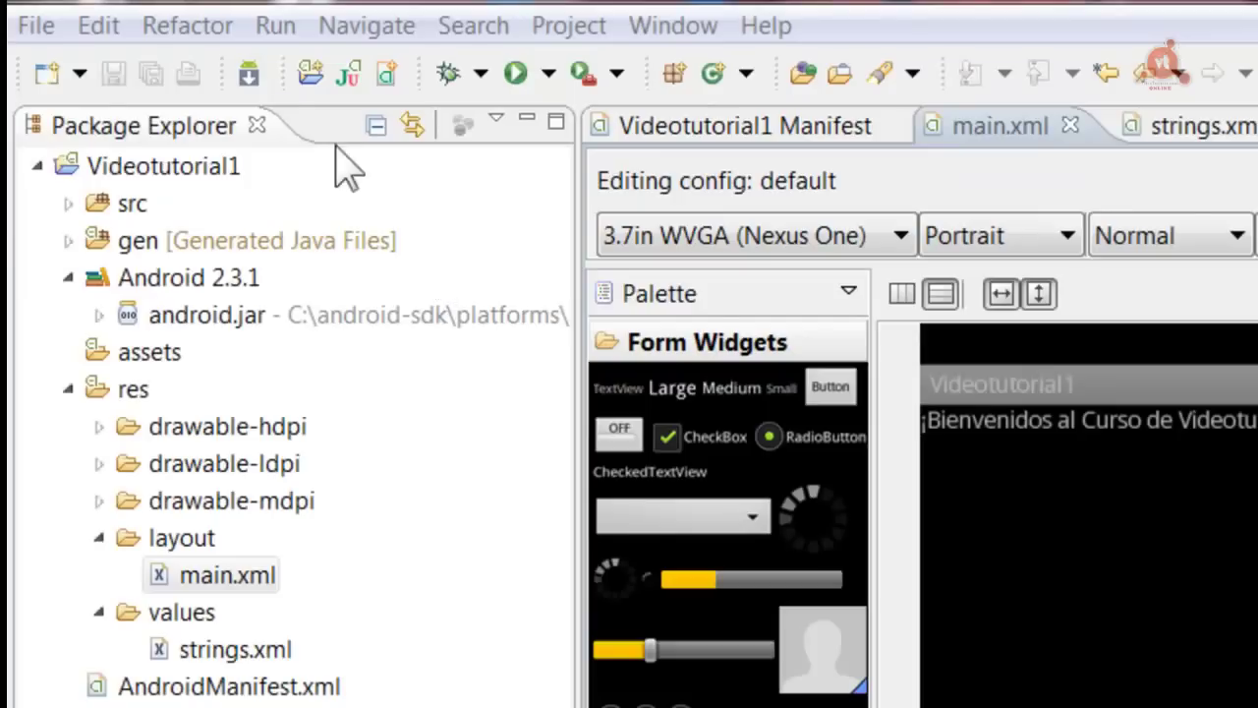
Open the debug configurations for launching the project
click(271, 31)
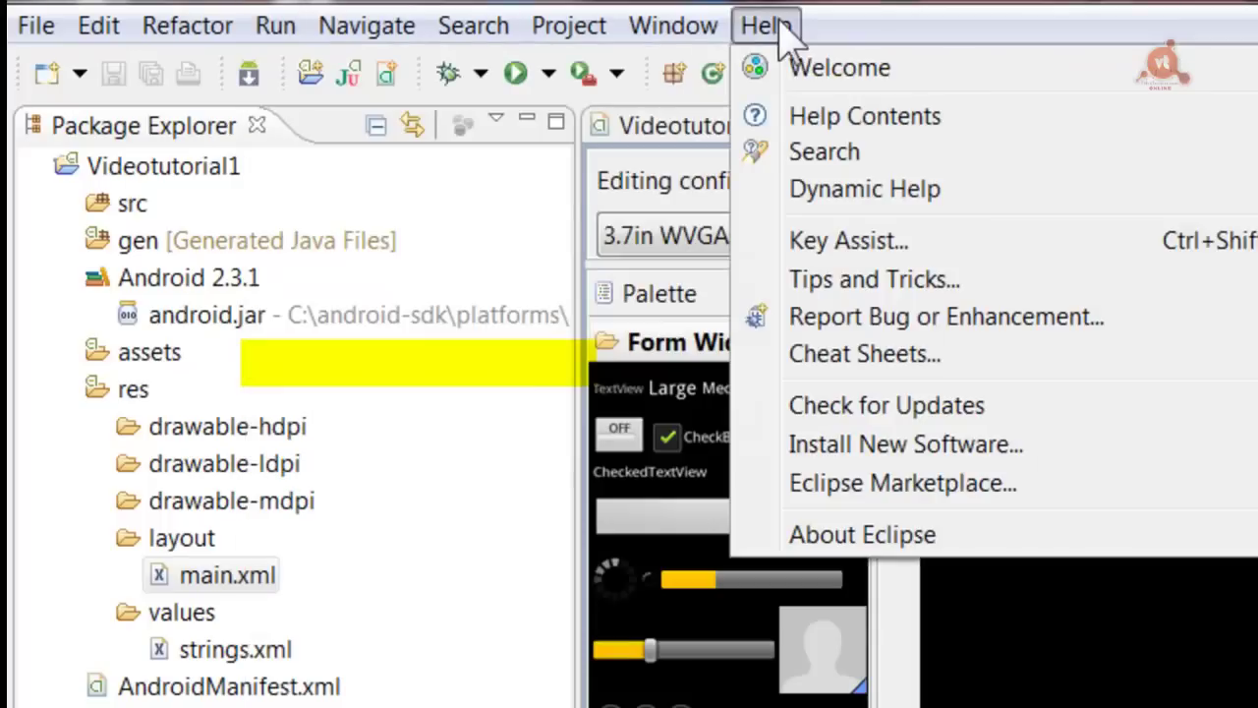
click(781, 29)
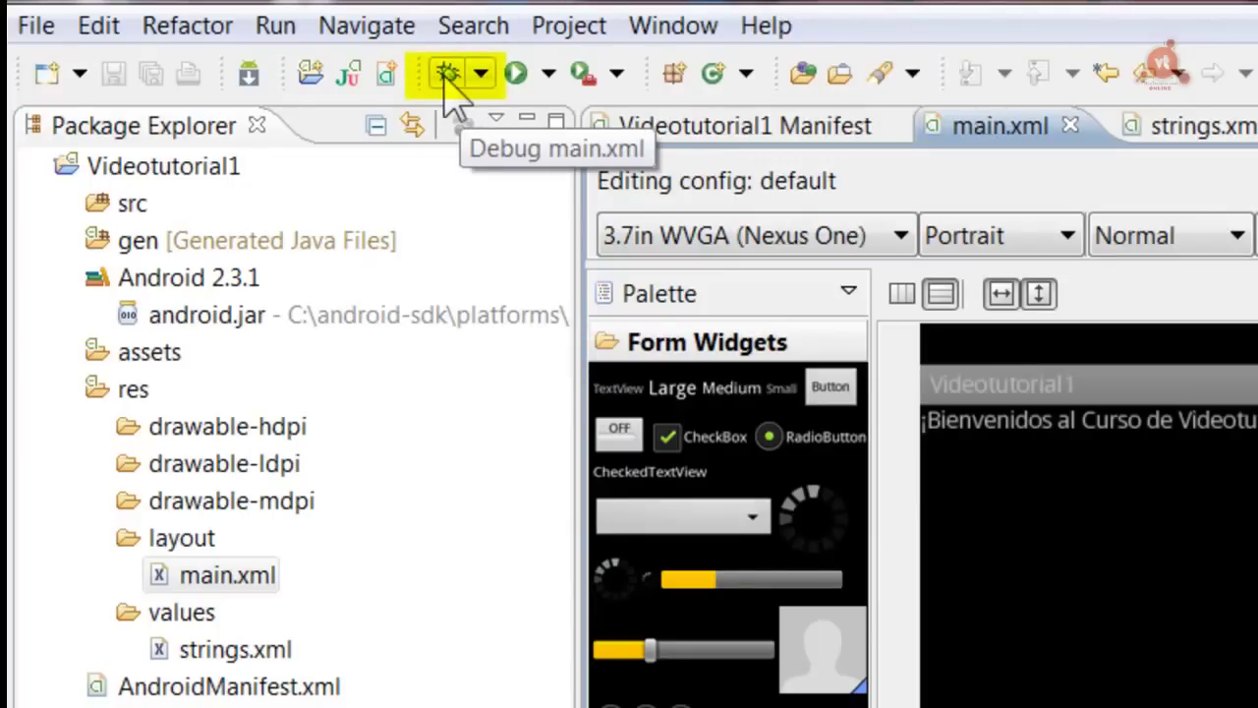
click(481, 77)
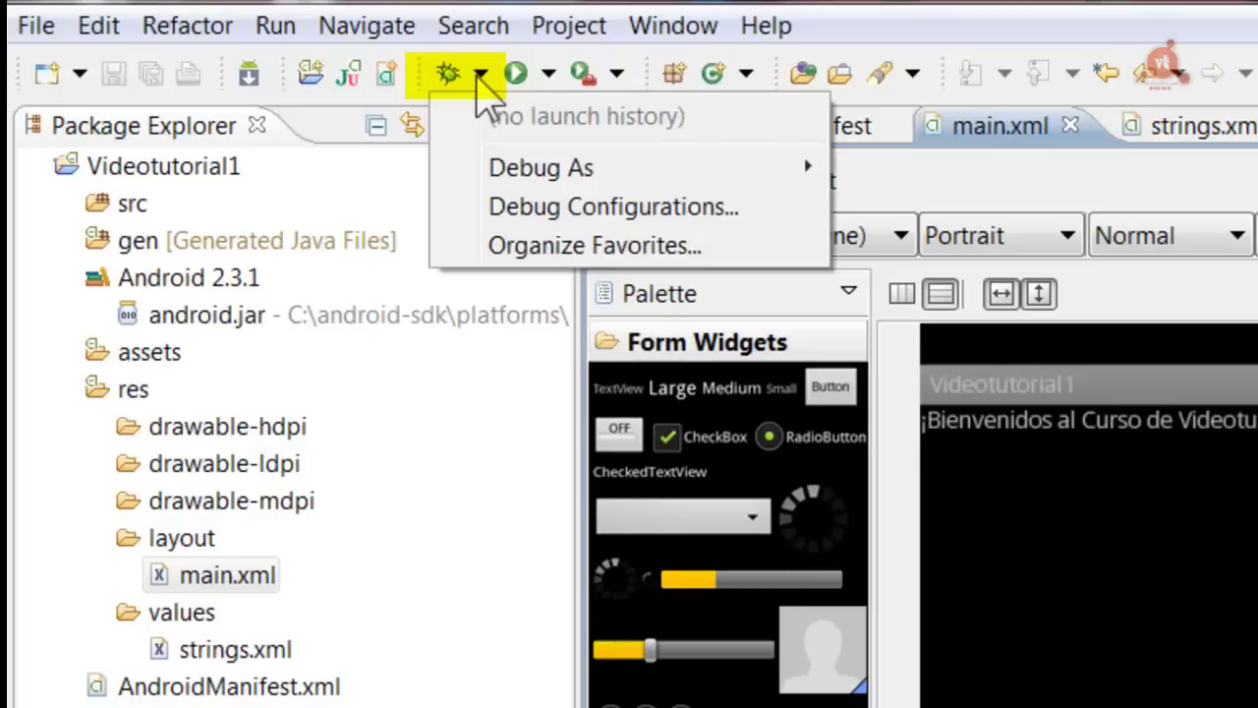
click(700, 209)
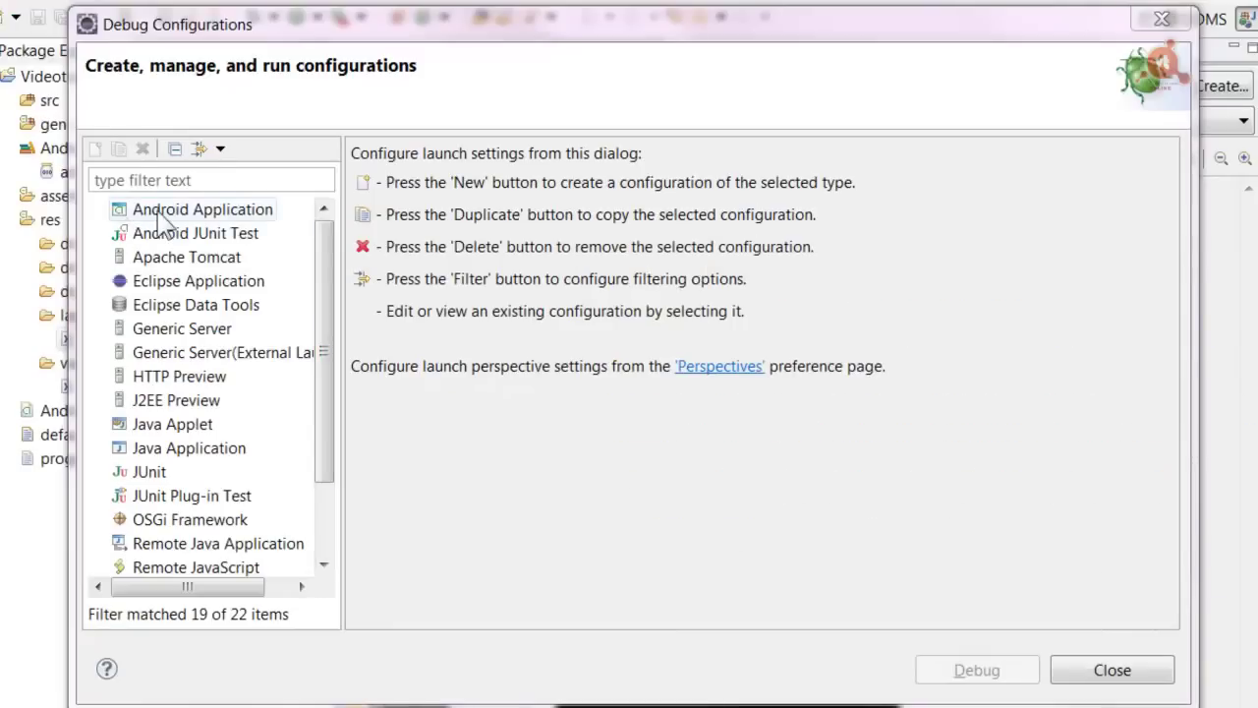
Create a new Android Application debug configuration named VtDebug
click(162, 213)
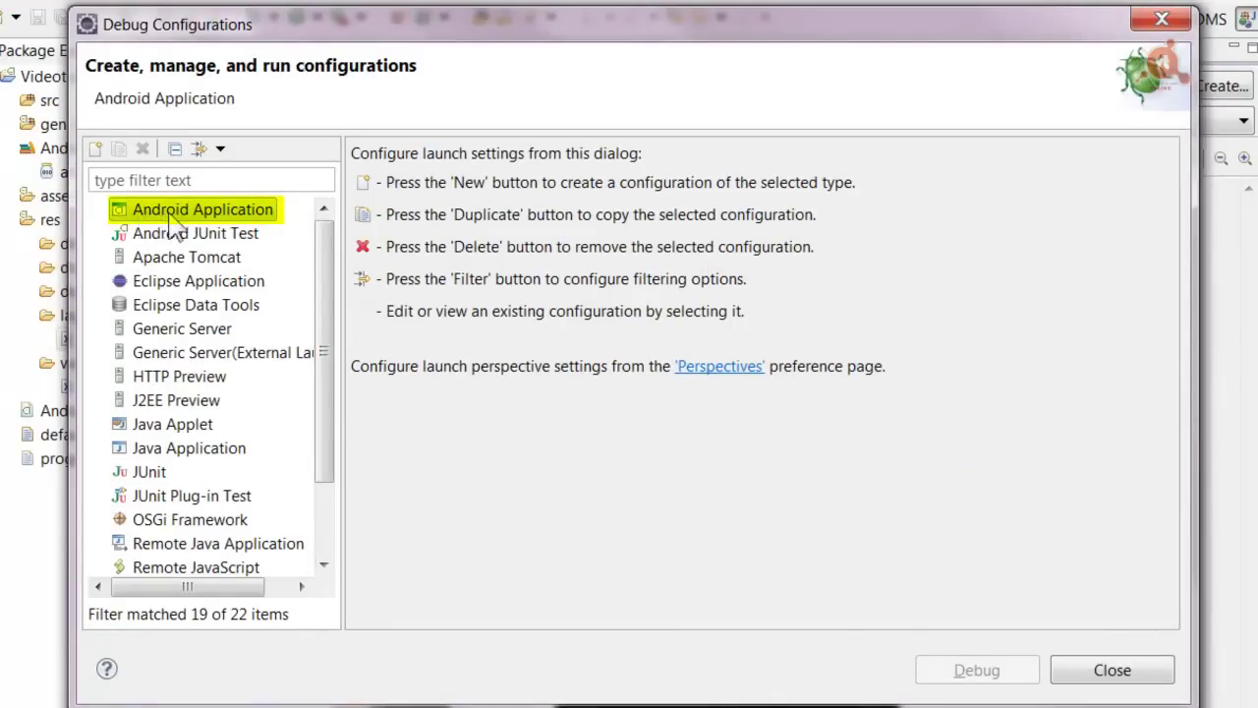
click(174, 216)
double_click(173, 215)
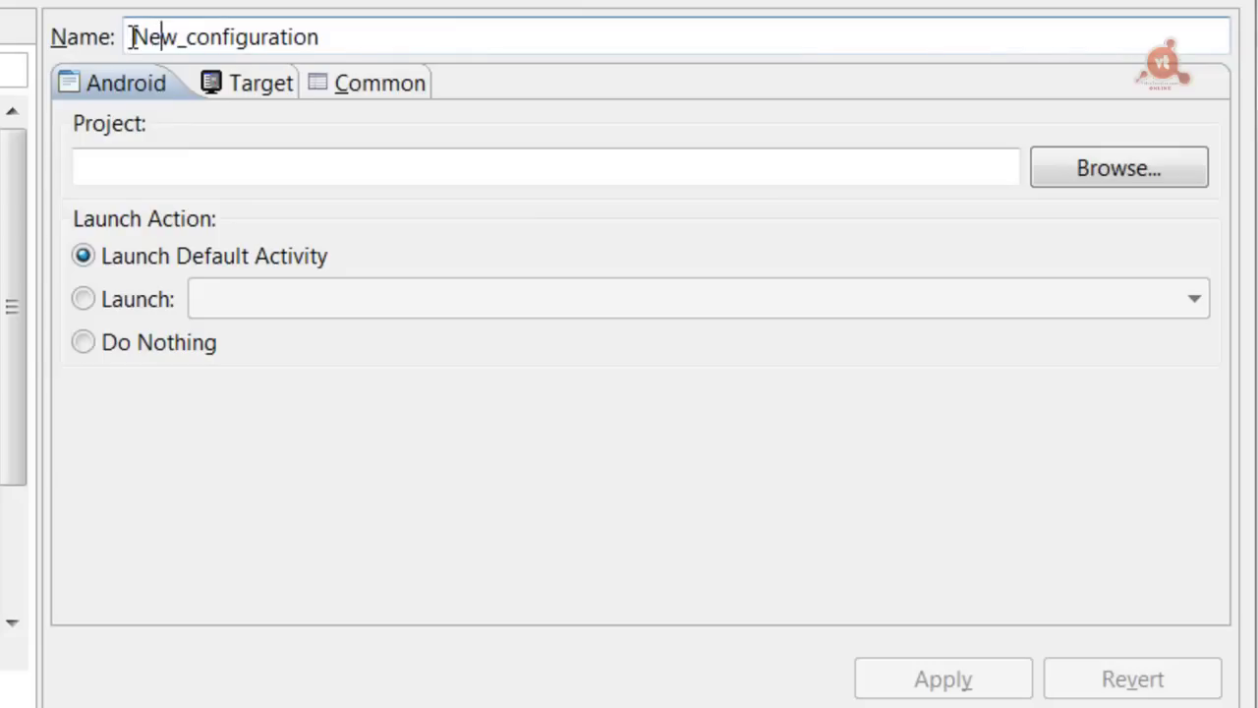
drag(132, 37, 434, 34)
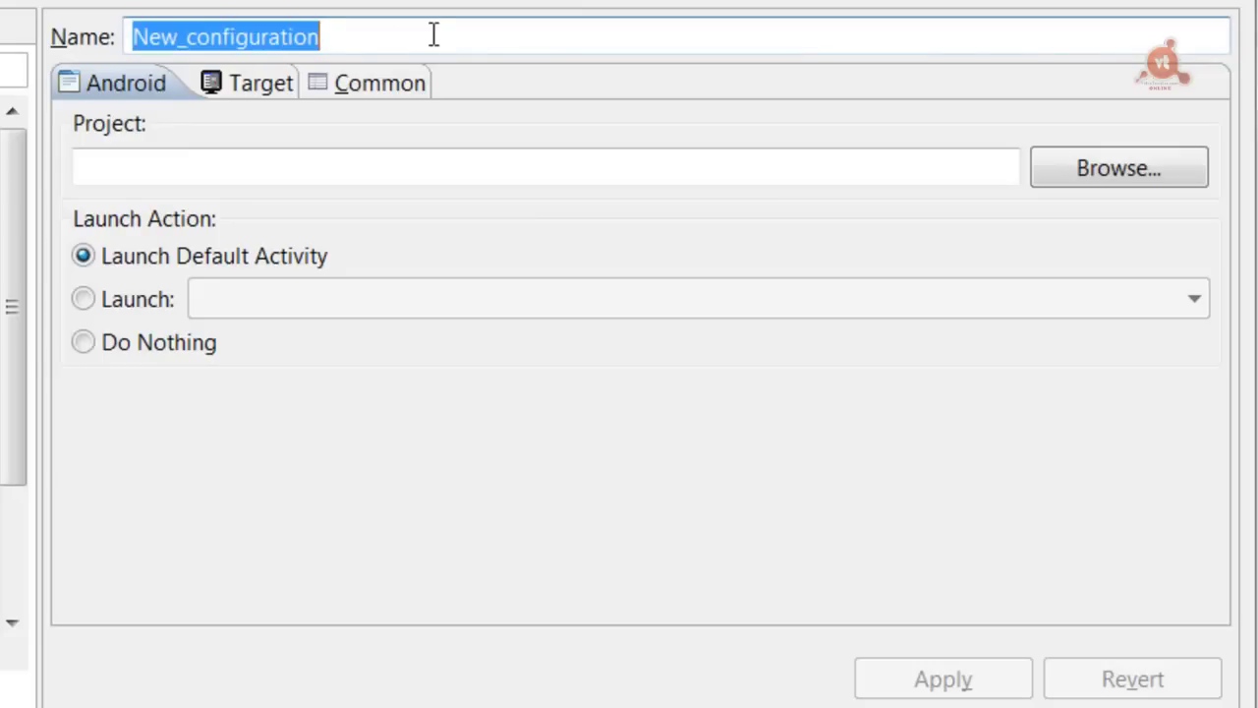
text(Vt)
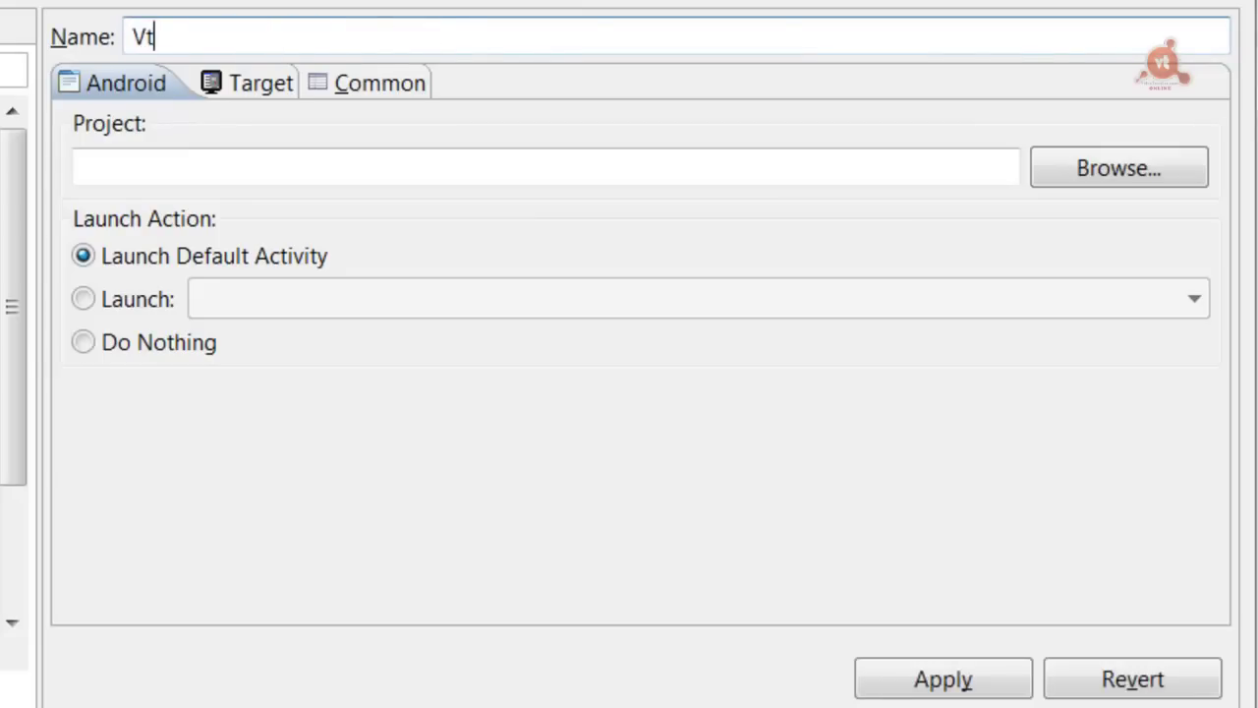
text(Debu)
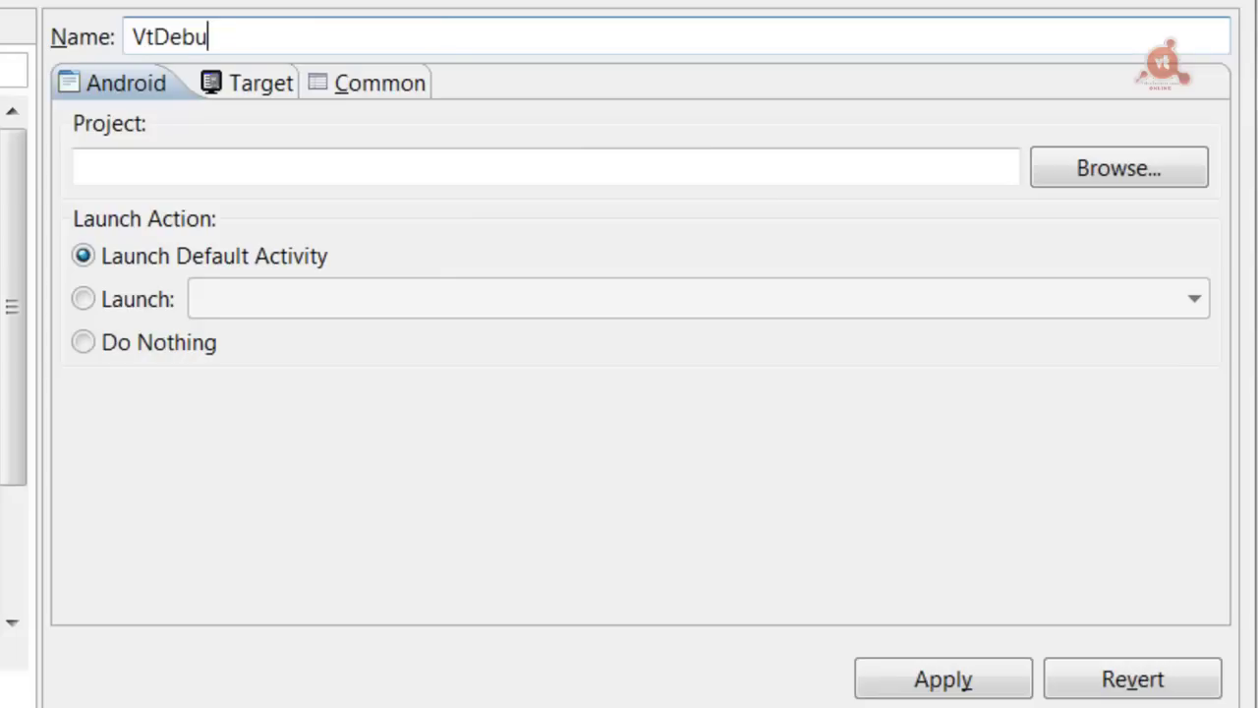
text(g)
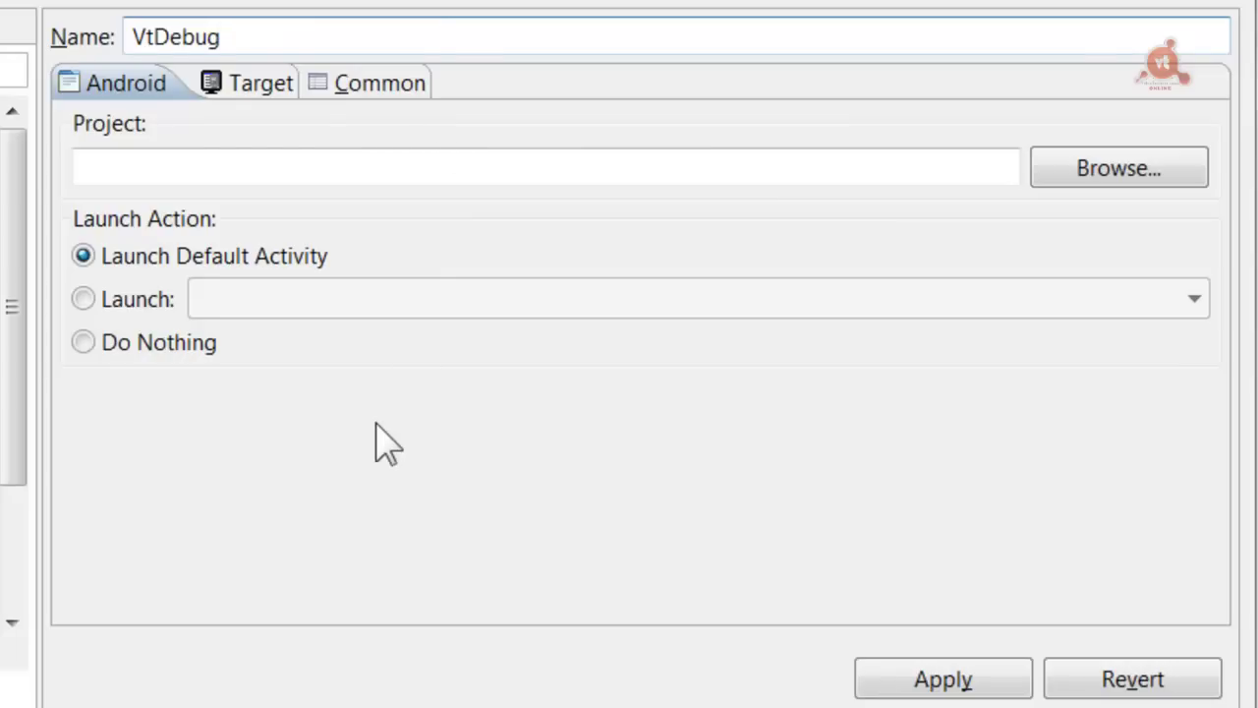
Assign the project Videotutorial1 to the VtDebug configuration
click(348, 174)
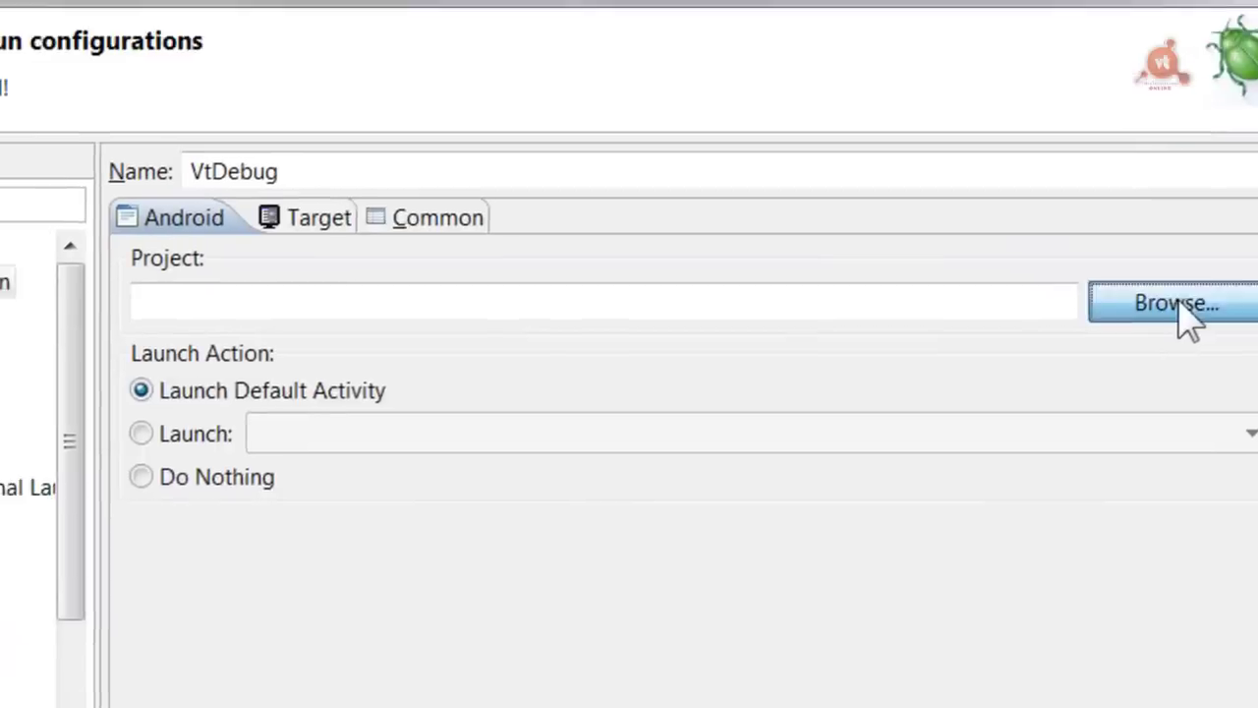
click(1152, 171)
click(293, 206)
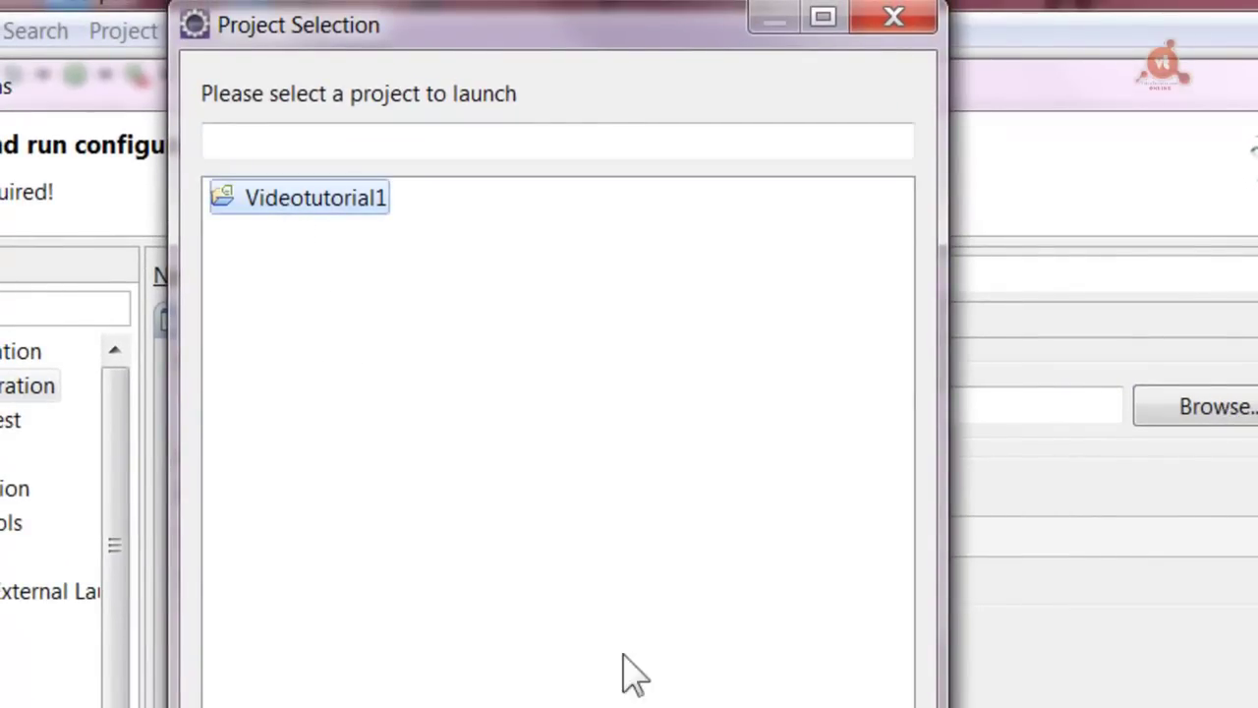
click(648, 703)
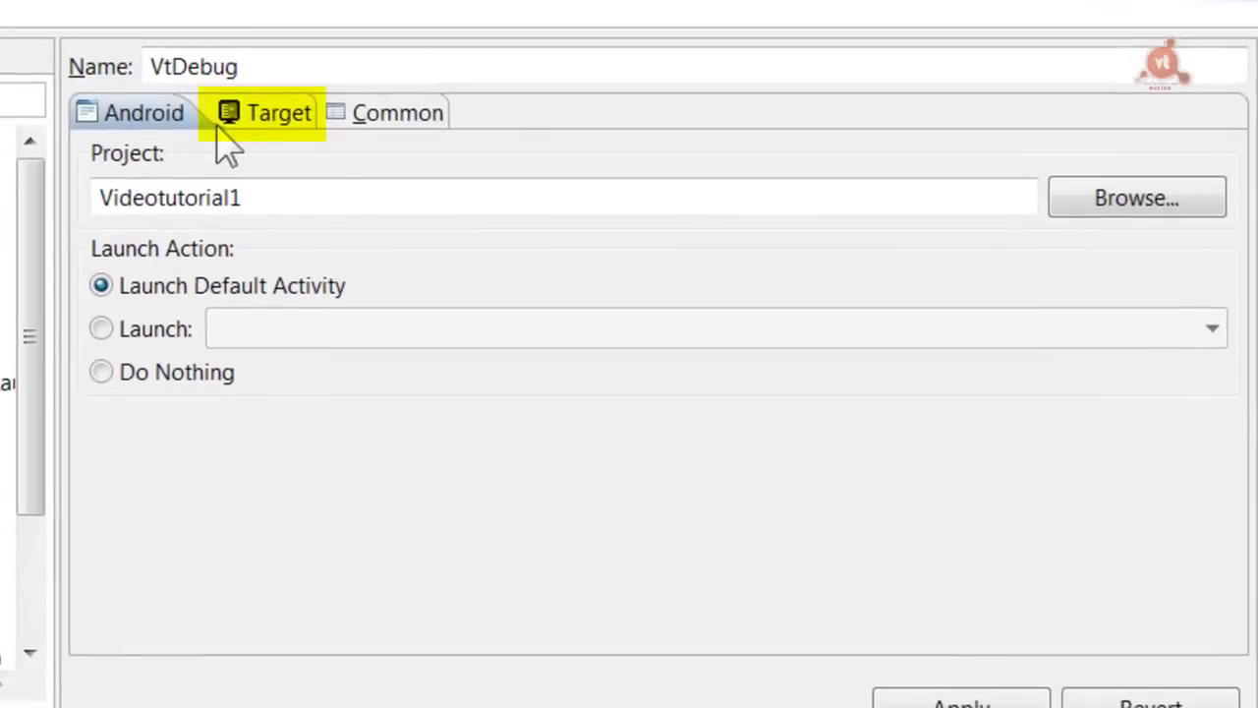
Choose VtAVD as the preferred virtual device for deployment, apply the configuration and start debugging
click(272, 126)
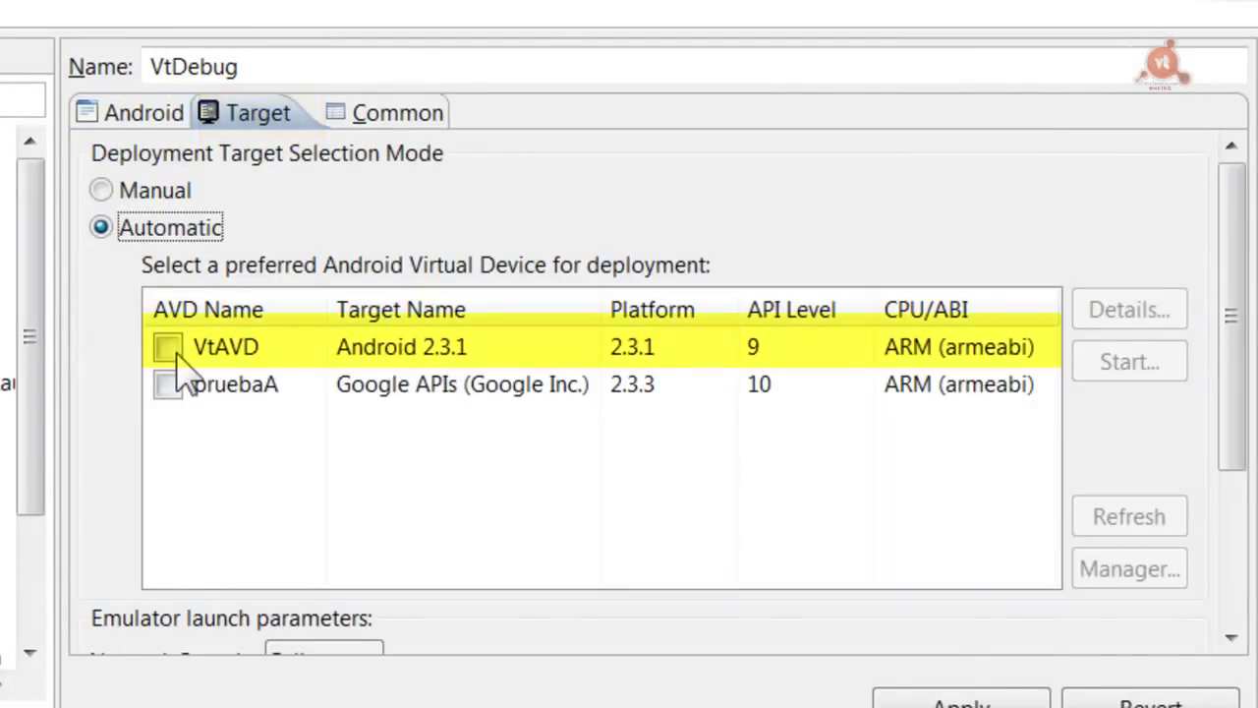
click(167, 347)
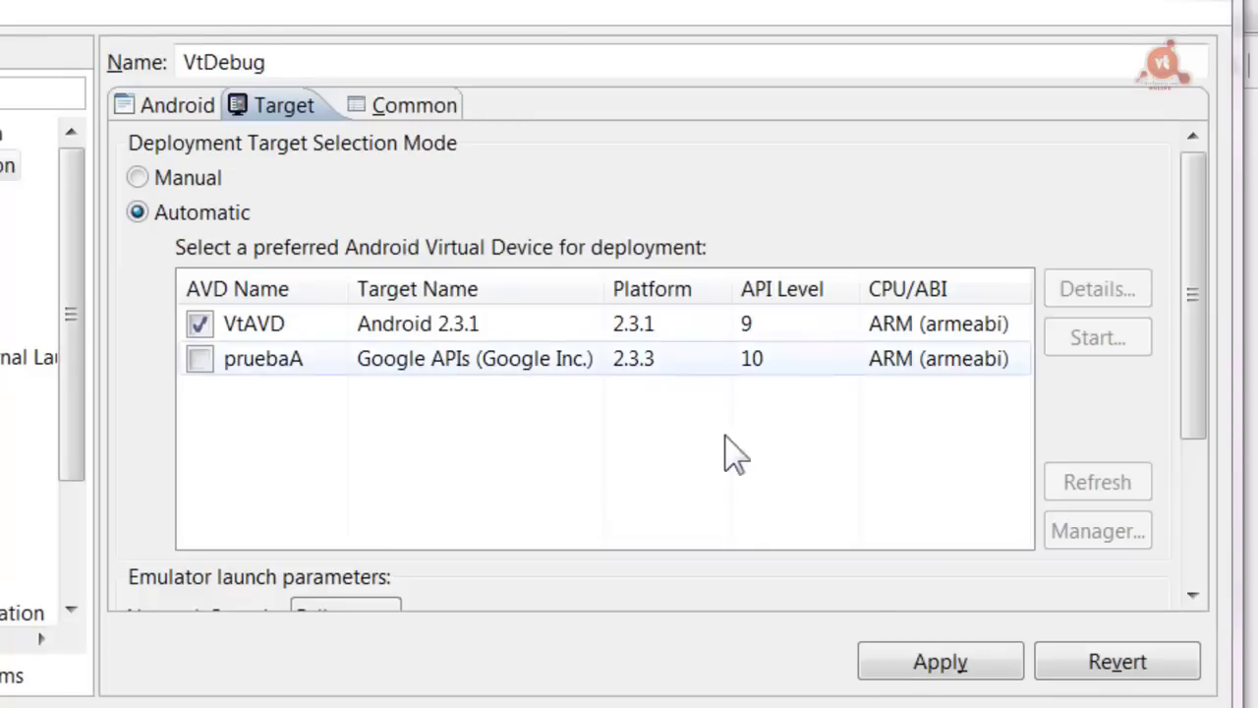
click(940, 662)
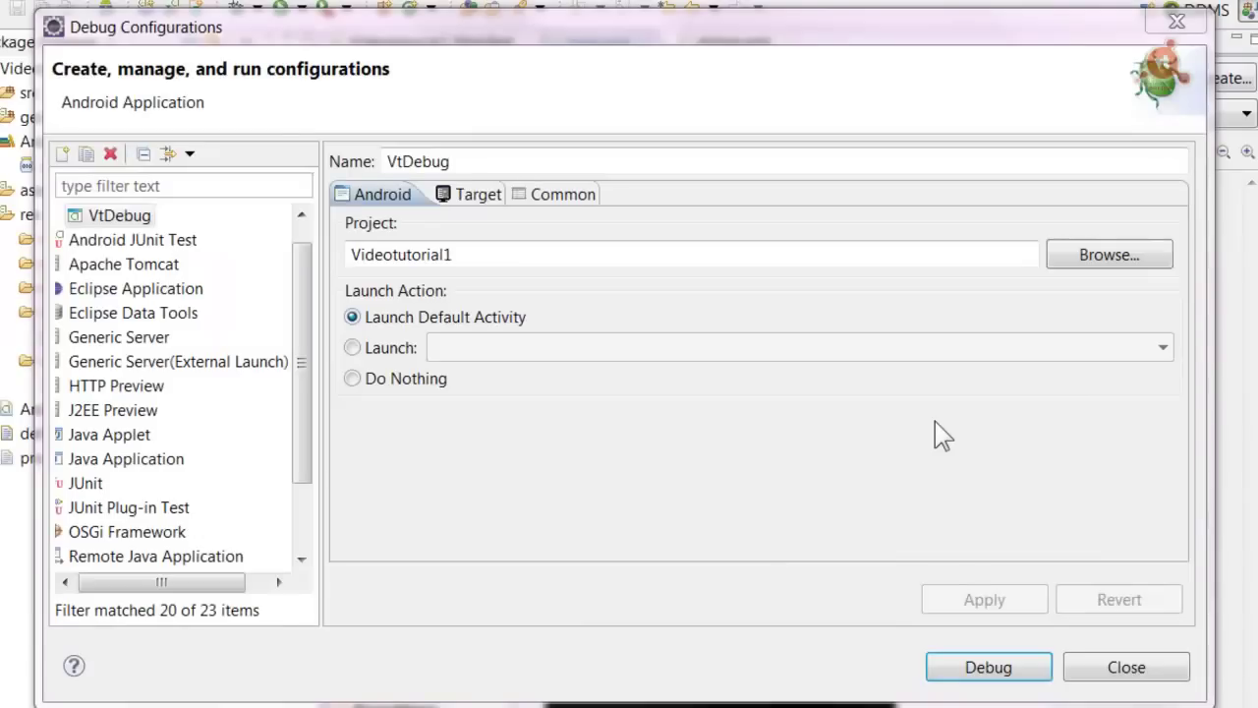
click(979, 676)
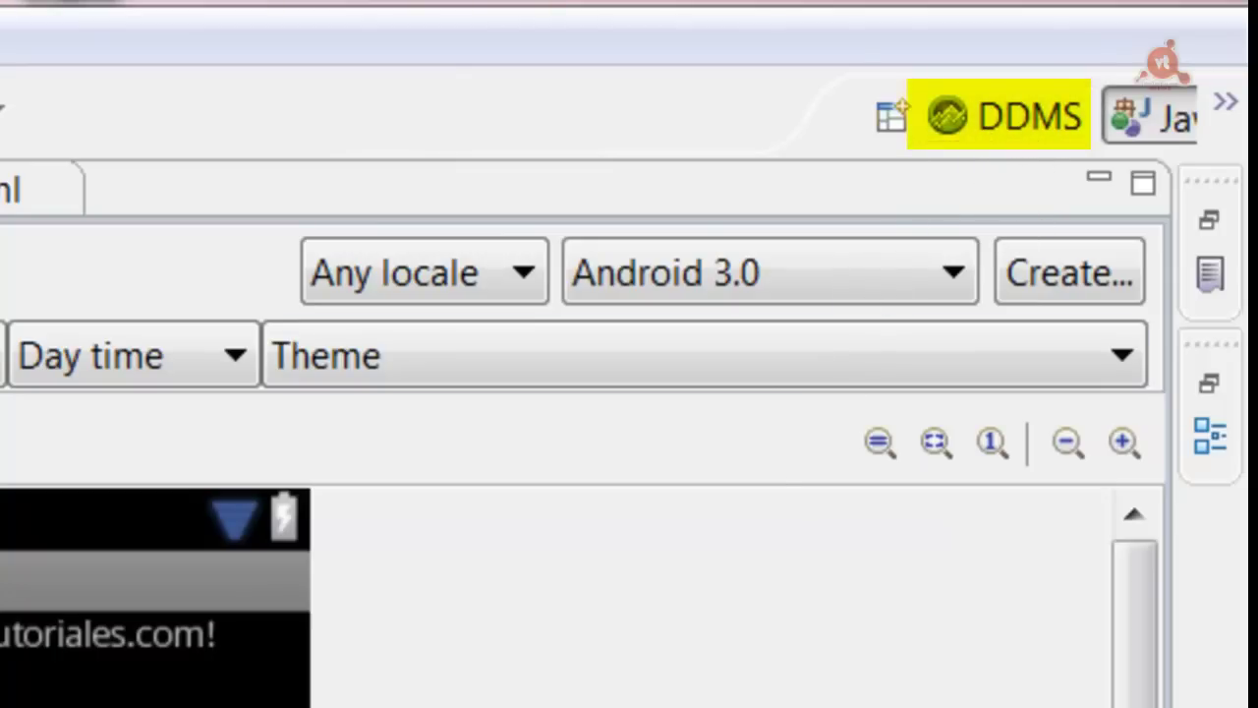
Switch to the DDMS perspective, go back to the Java perspective, and return to DDMS
click(1004, 123)
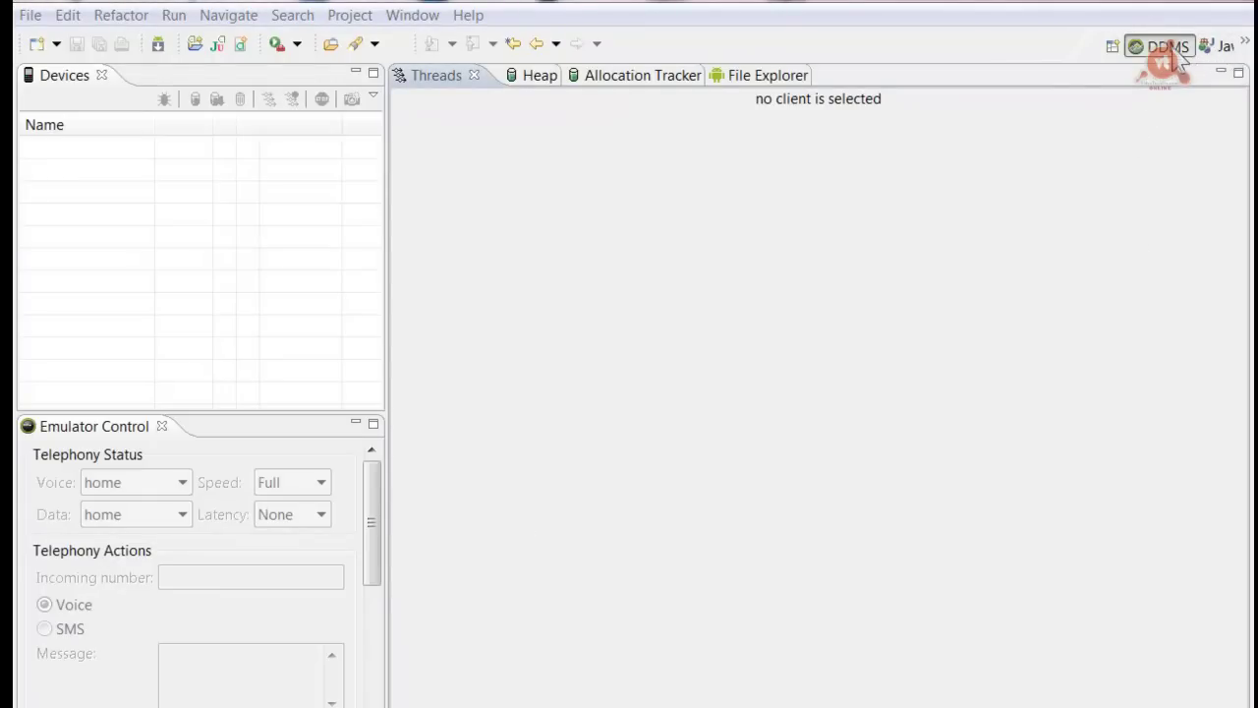
click(1214, 47)
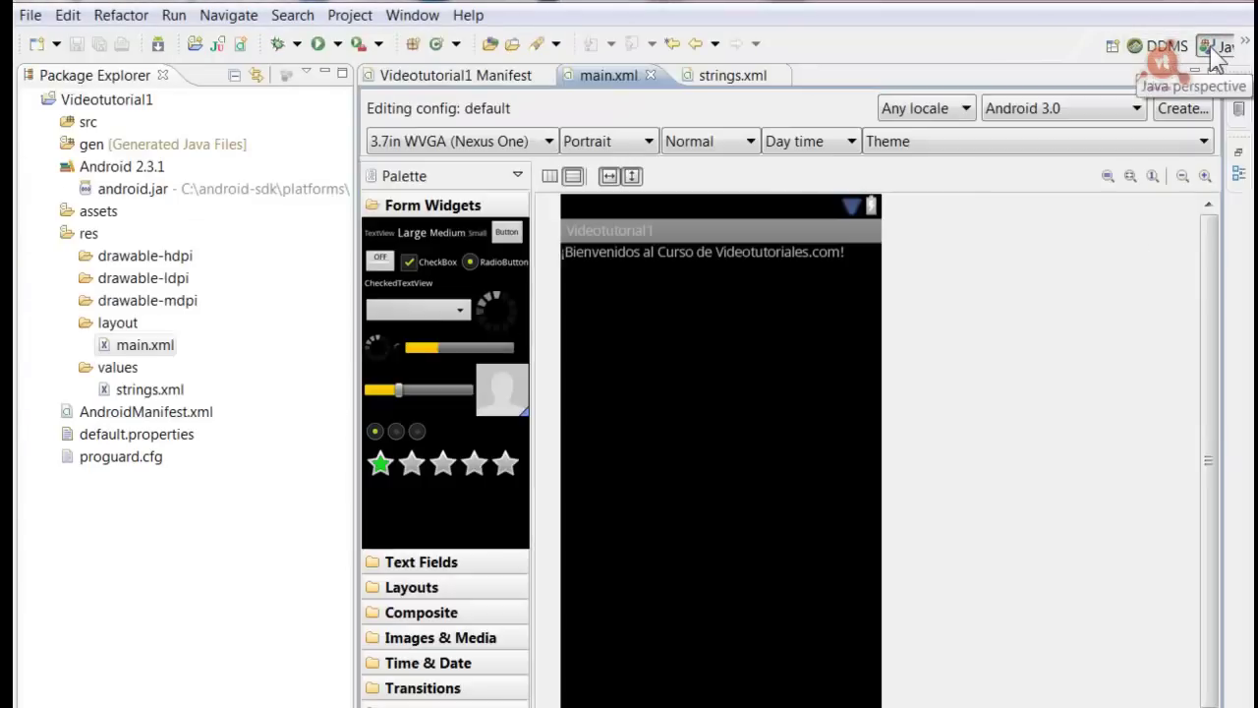
click(1164, 47)
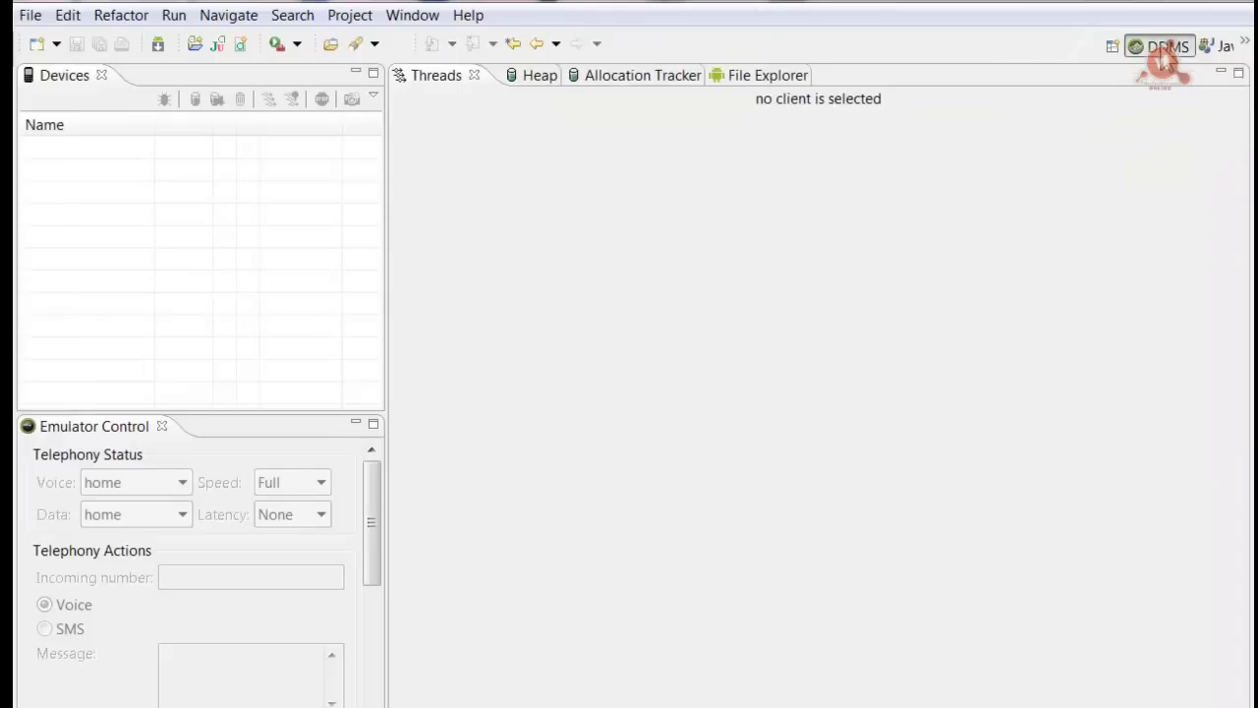